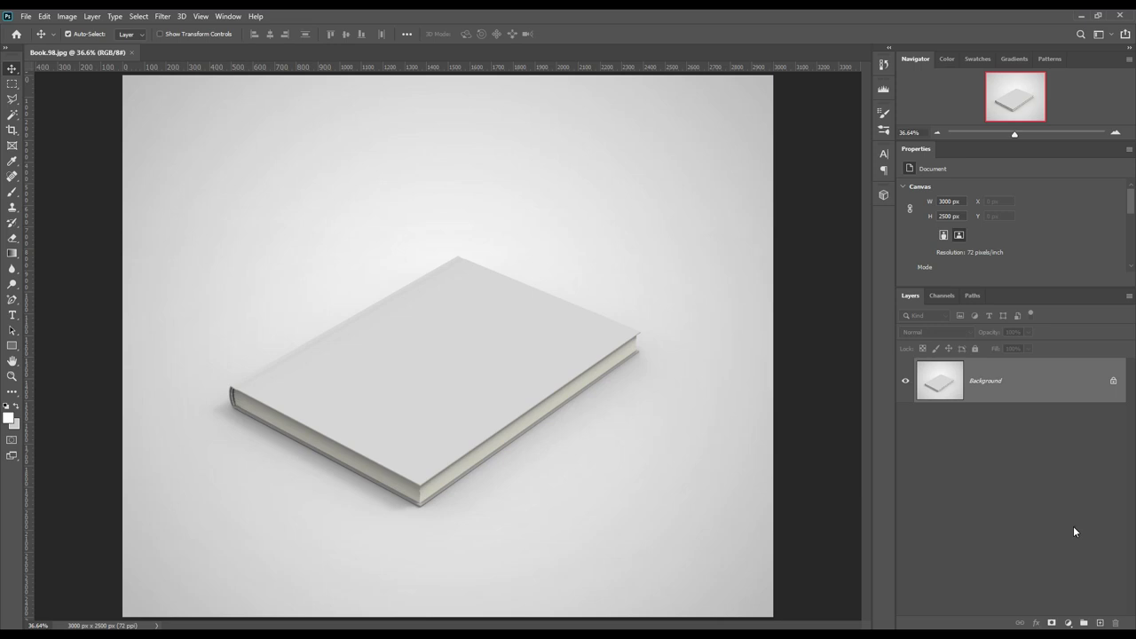
# Zoom to 300% on the book's front corner and set the Pen Tool to Shape mode.
pyautogui.click(12, 300)
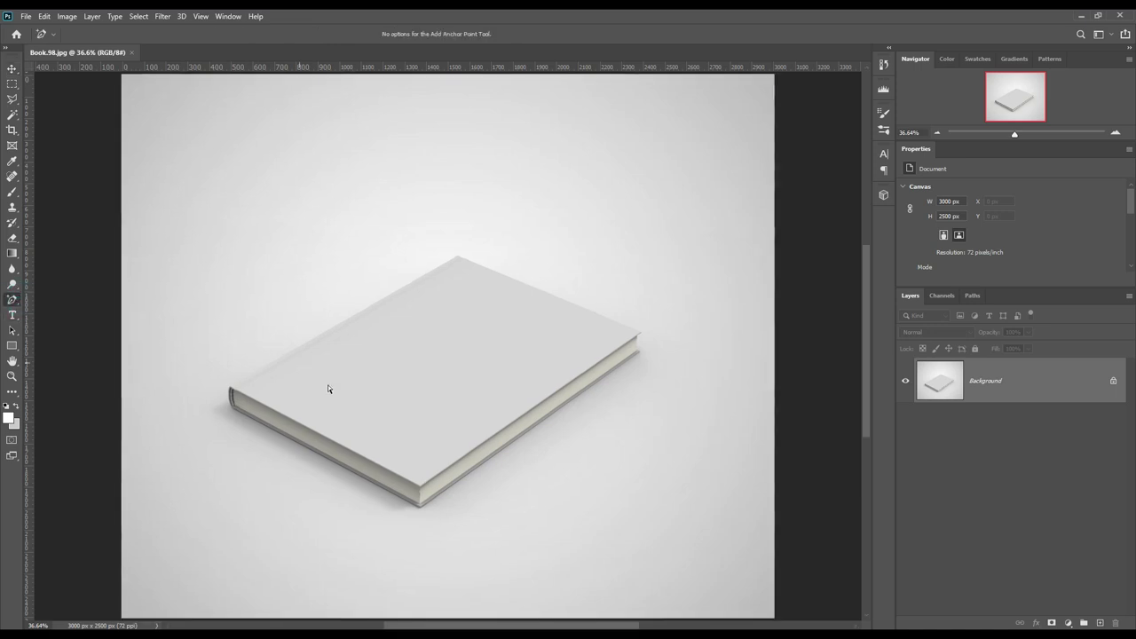
pyautogui.hotkey('ctrl', '+')
pyautogui.hotkey('ctrl', '+')
pyautogui.hotkey('ctrl', '+')
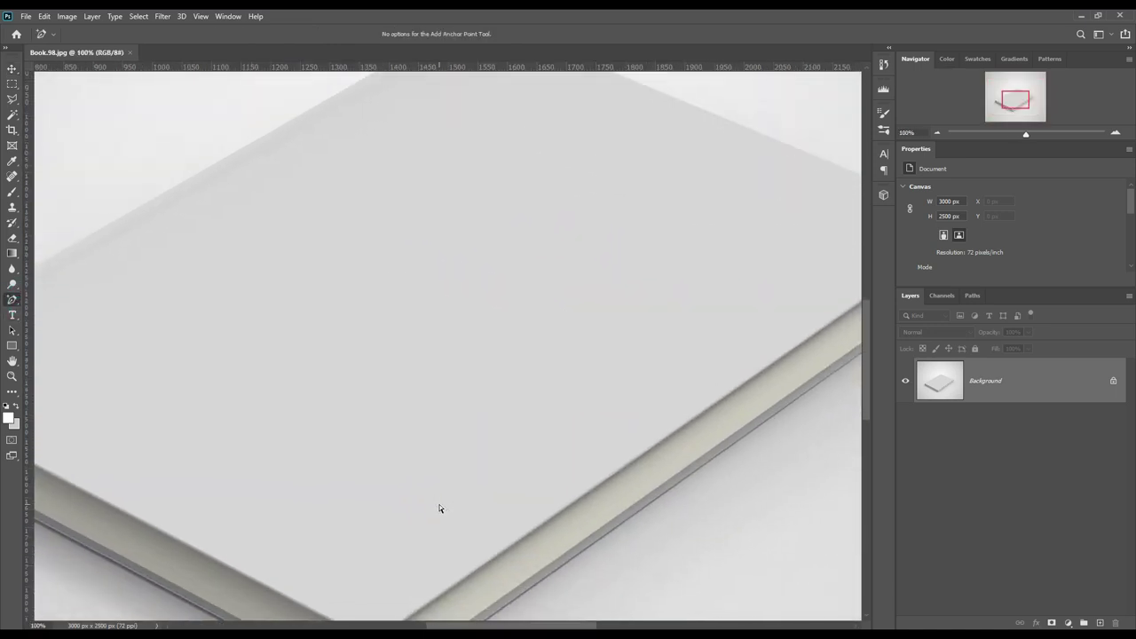
pyautogui.moveTo(375, 542); pyautogui.dragTo(440, 356)
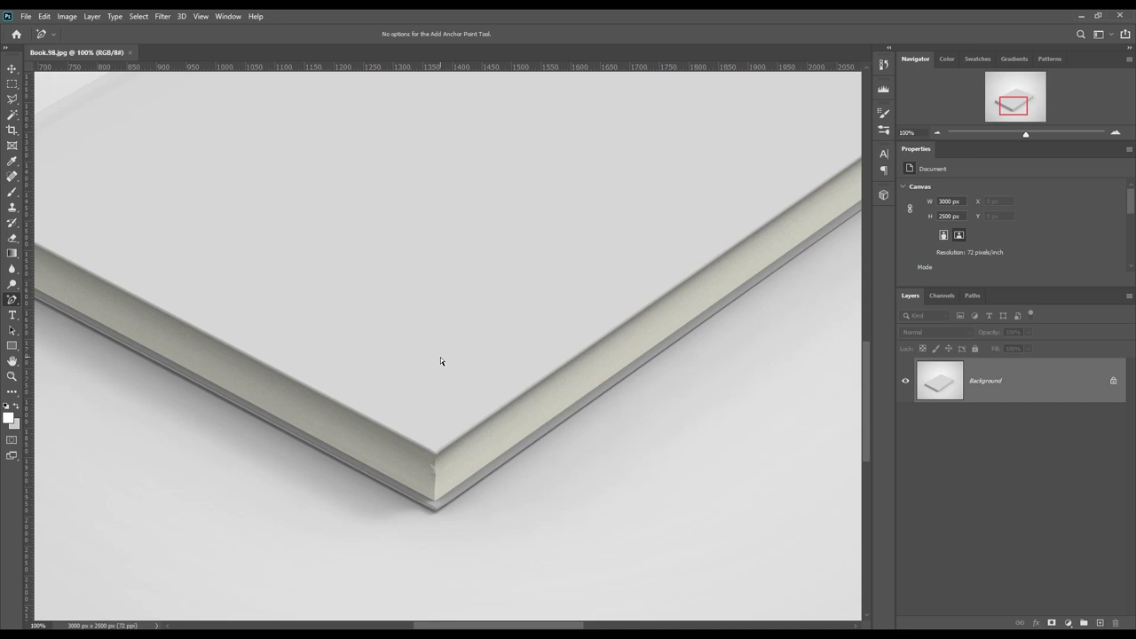
pyautogui.hotkey('ctrl', '+')
pyautogui.moveTo(429, 442); pyautogui.dragTo(451, 358)
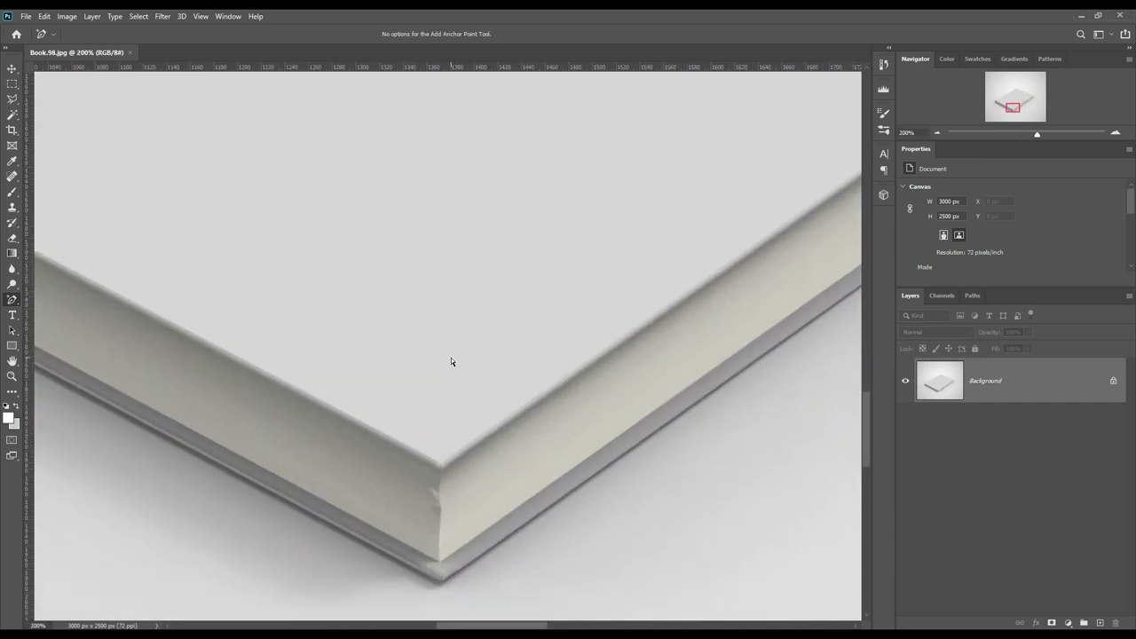
pyautogui.hotkey('ctrl', '+')
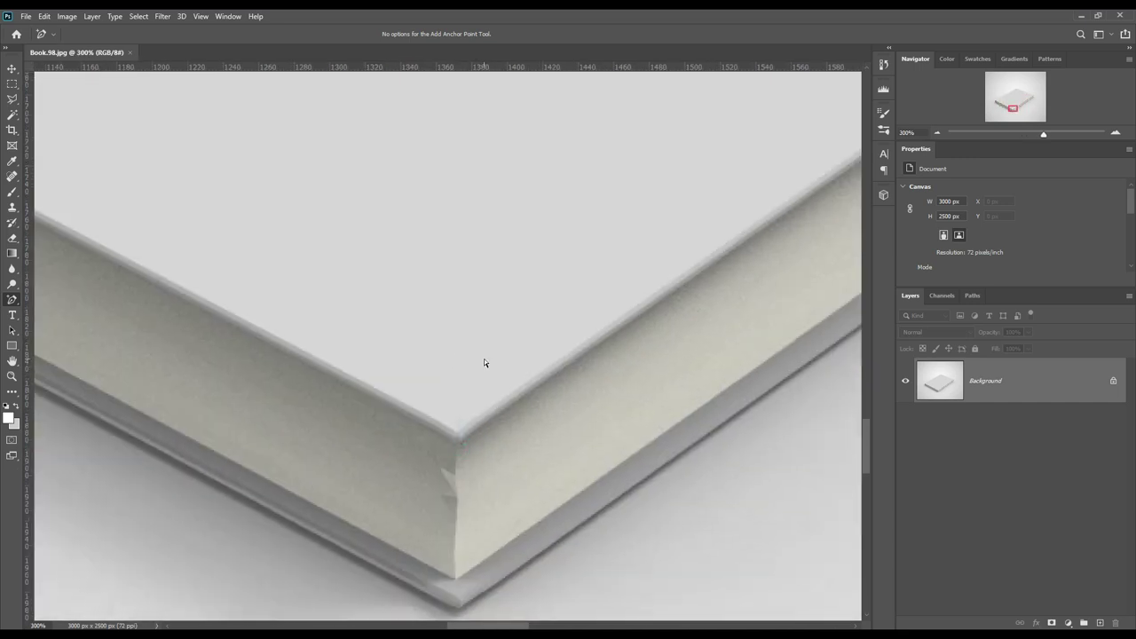
pyautogui.rightClick(13, 302)
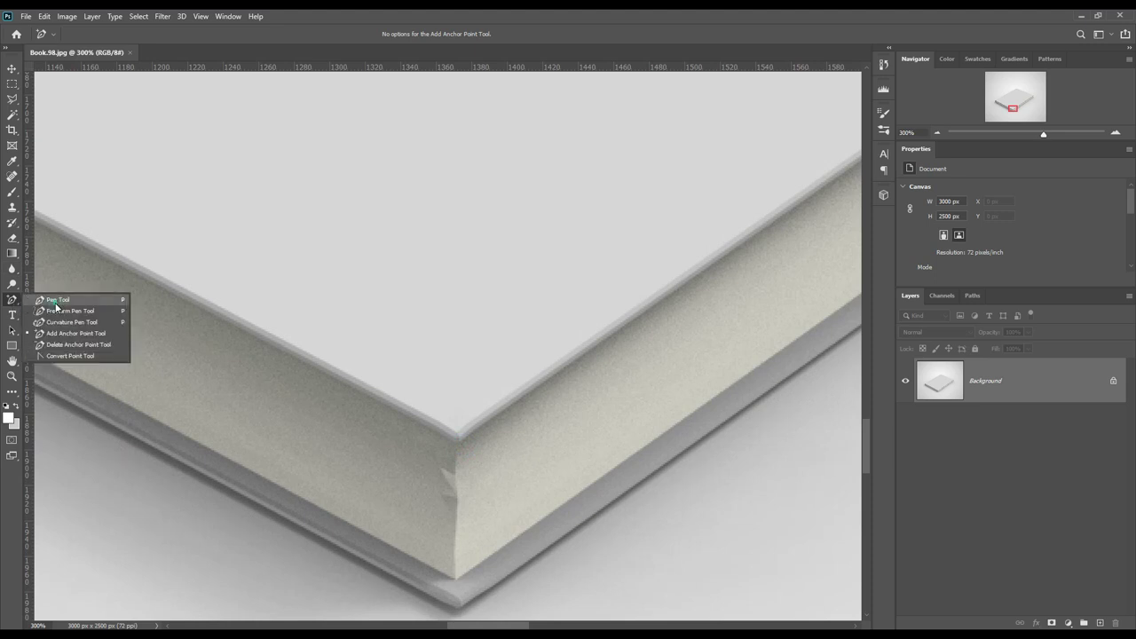
pyautogui.click(56, 300)
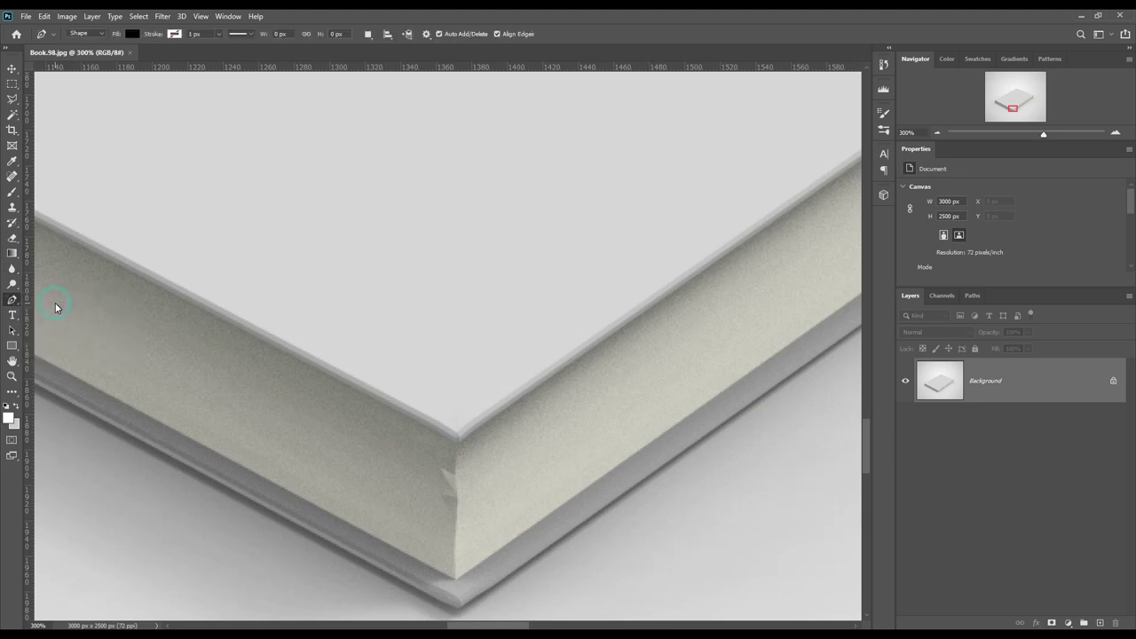
# Trace the book's outline from the front corner around to the spine, with shape opacity 0.
pyautogui.click(446, 439)
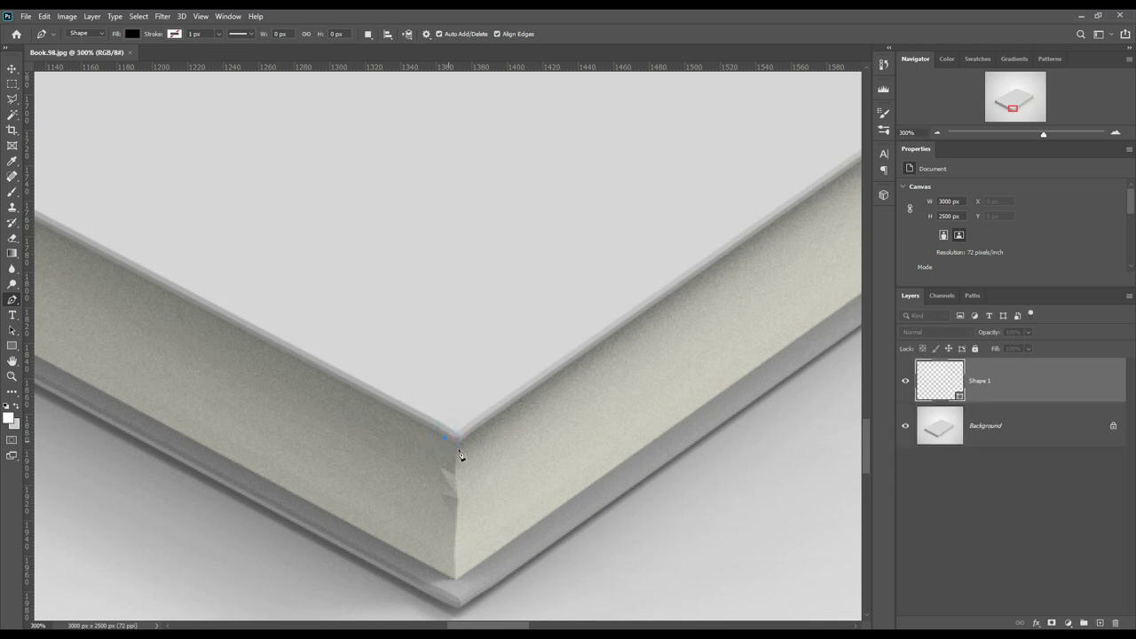
pyautogui.moveTo(662, 512); pyautogui.dragTo(282, 542)
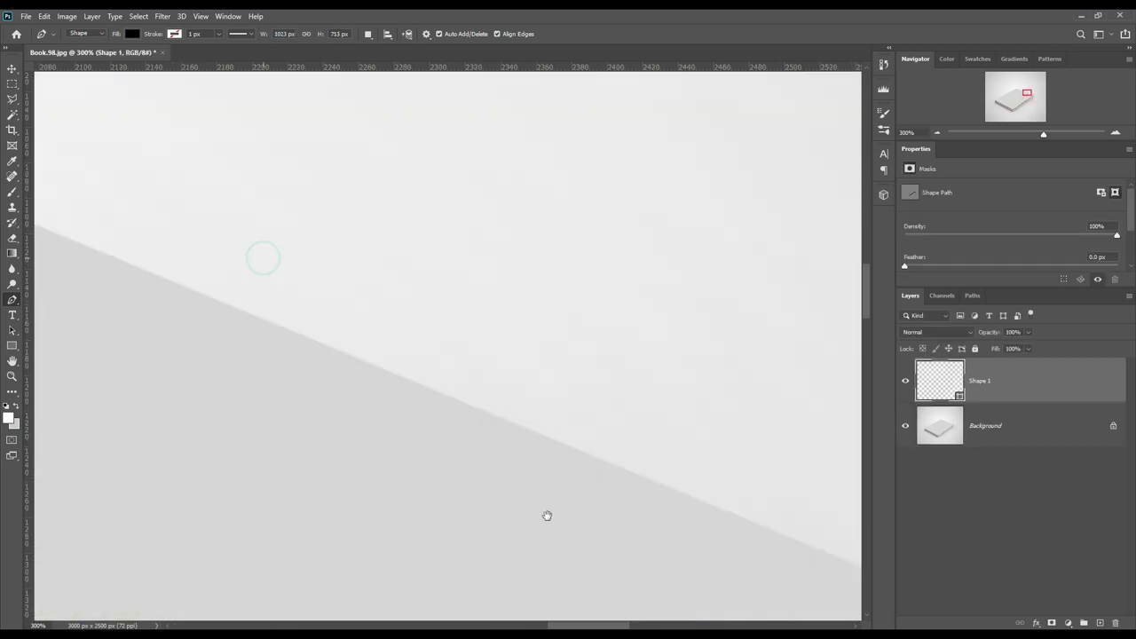
pyautogui.click(499, 450)
pyautogui.click(430, 424)
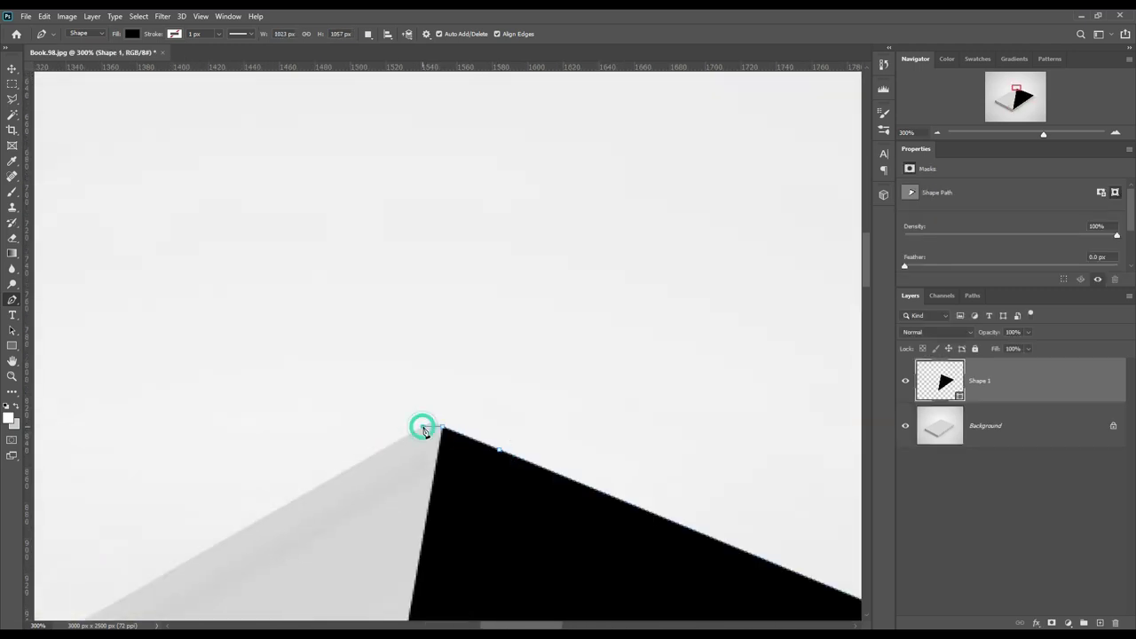
pyautogui.press('0')
pyautogui.press('0')
pyautogui.moveTo(420, 429); pyautogui.dragTo(399, 497)
pyautogui.click(348, 452)
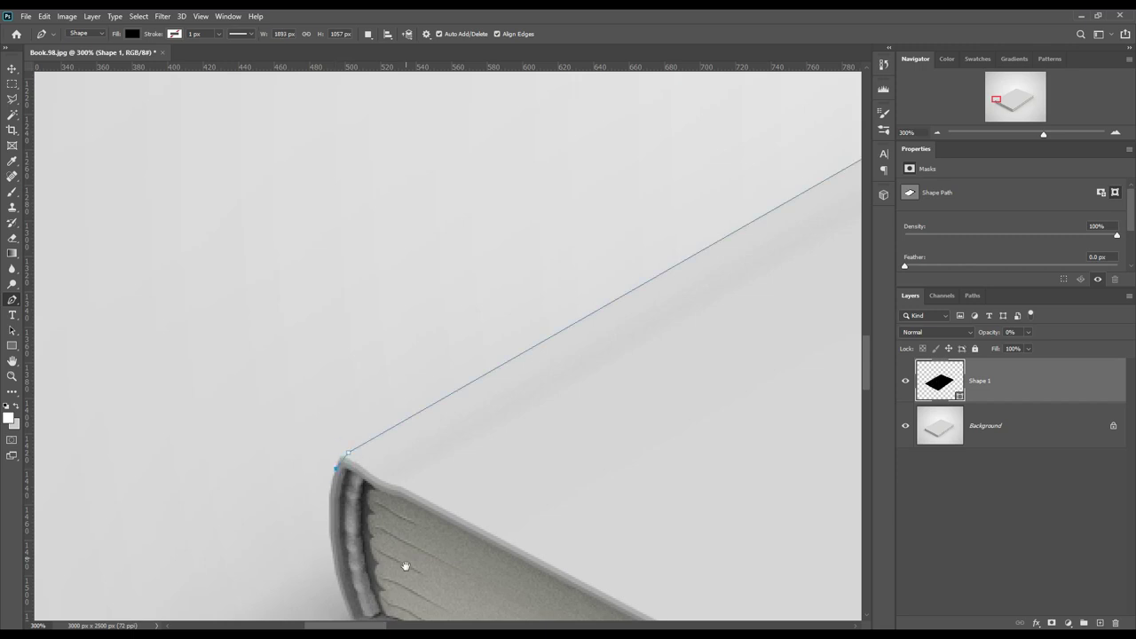
pyautogui.moveTo(405, 565); pyautogui.dragTo(423, 369)
pyautogui.click(367, 419)
pyautogui.moveTo(572, 484); pyautogui.dragTo(451, 438)
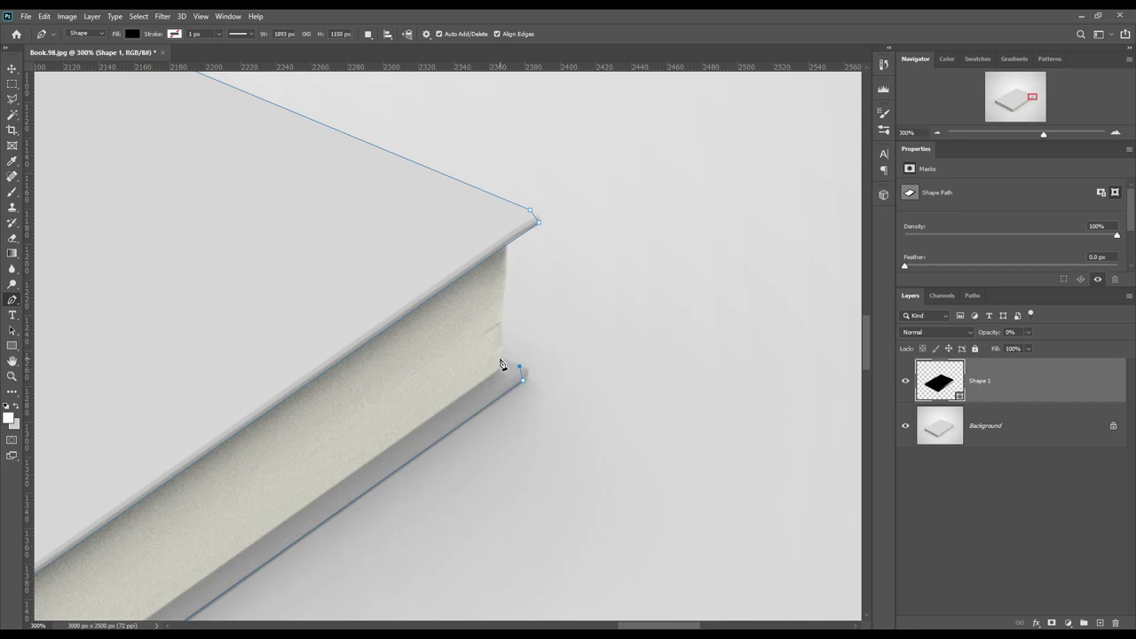
pyautogui.moveTo(376, 535); pyautogui.dragTo(527, 561)
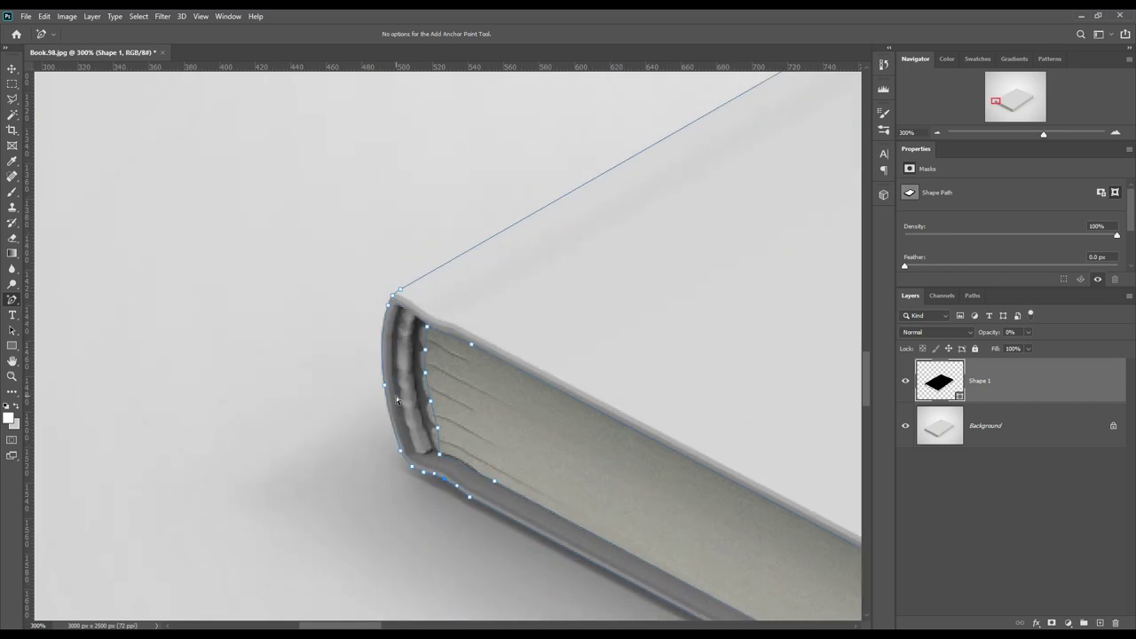
# Add points along the spine's groove and top edge, then fit the image and select Background.
pyautogui.click(432, 416)
pyautogui.click(428, 387)
pyautogui.click(424, 359)
pyautogui.click(421, 334)
pyautogui.click(438, 335)
pyautogui.moveTo(502, 489); pyautogui.dragTo(469, 524)
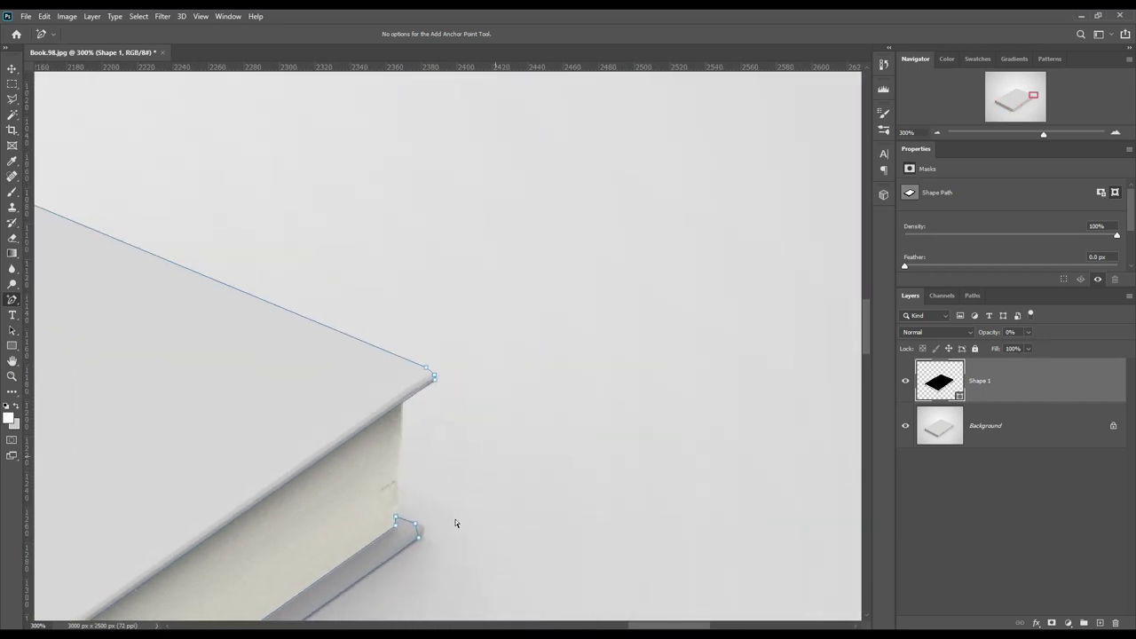
pyautogui.hotkey('ctrl', '0')
pyautogui.click(1015, 431)
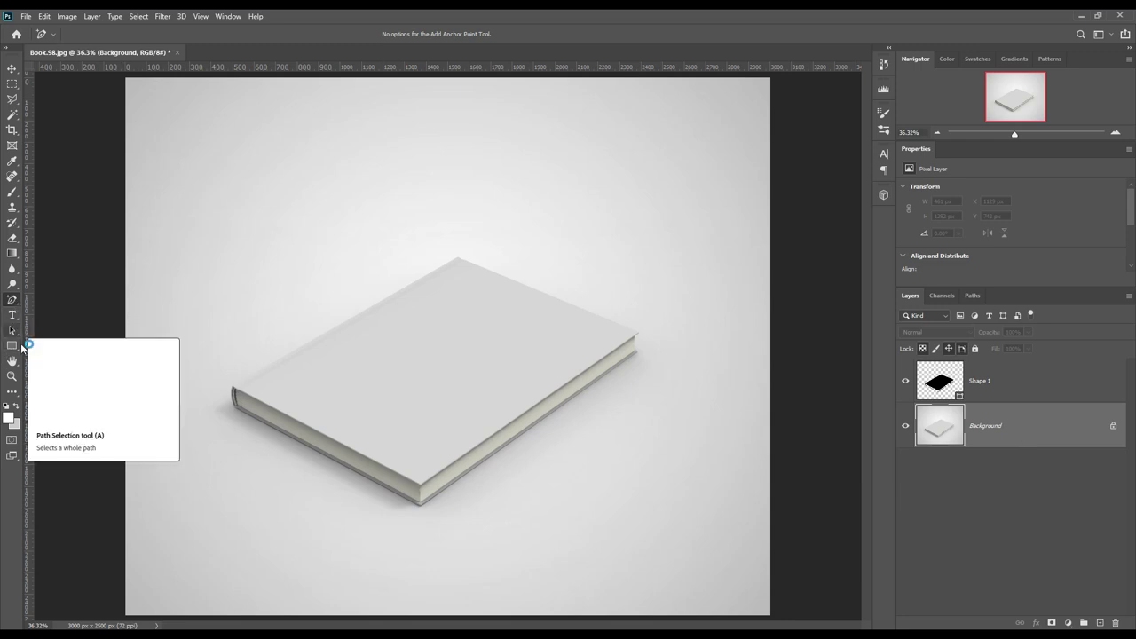
# Draw a rectangle from the book's top corner to the lower right and fill it red.
pyautogui.click(12, 346)
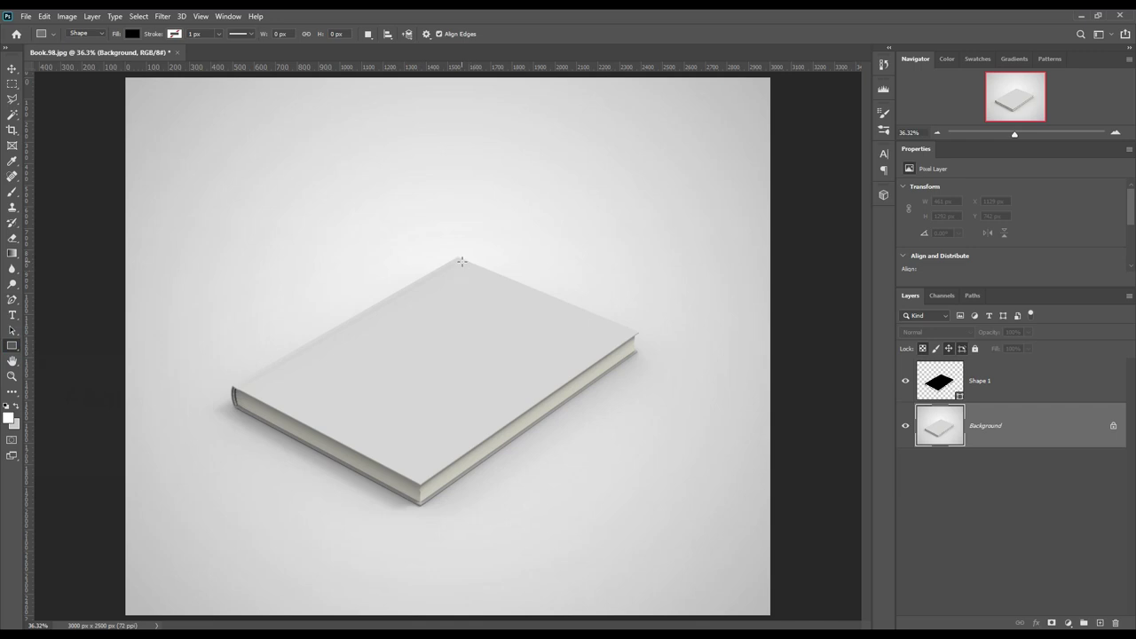
pyautogui.moveTo(460, 259)
pyautogui.mouseDown()
pyautogui.moveTo(665, 547)
pyautogui.moveTo(707, 579)
pyautogui.mouseUp()
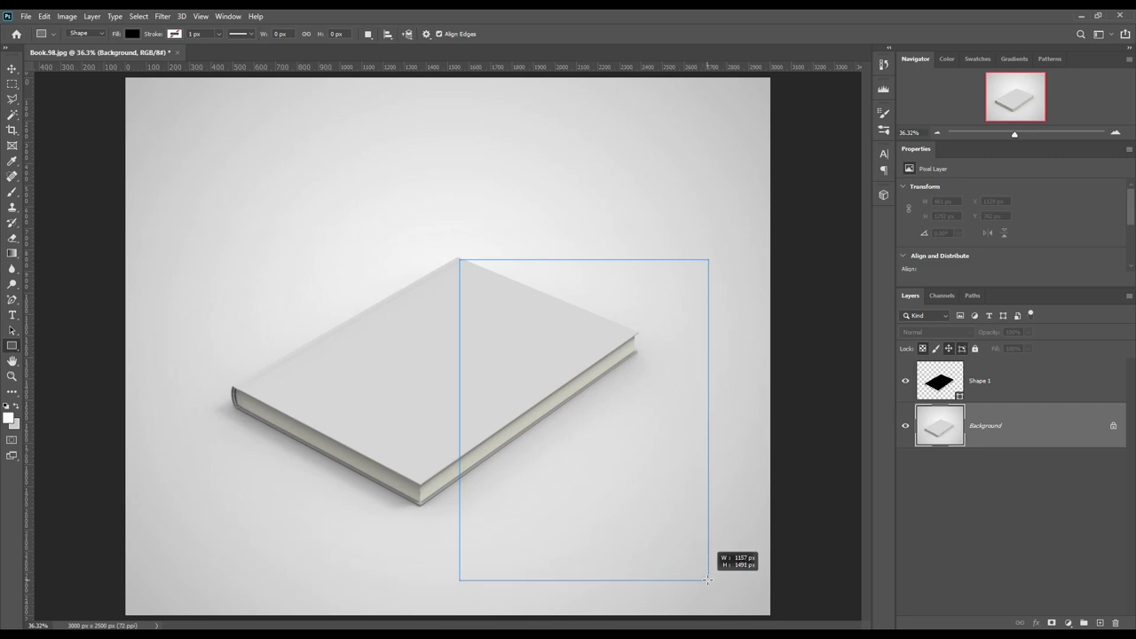
pyautogui.moveTo(707, 579); pyautogui.dragTo(713, 584)
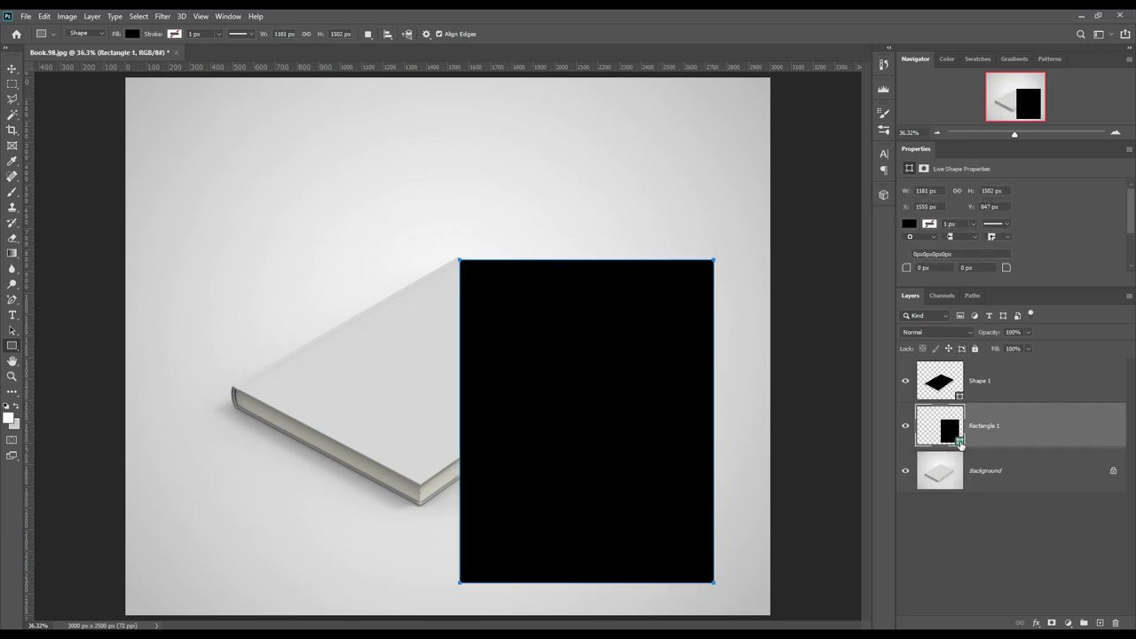
pyautogui.doubleClick(960, 444)
pyautogui.click(920, 319)
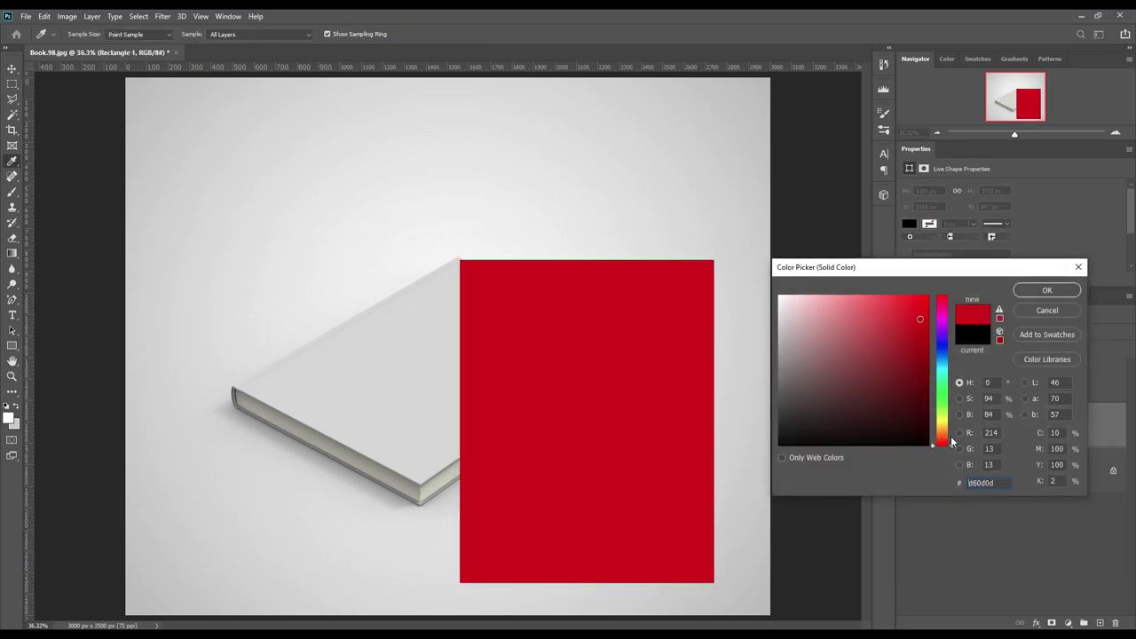
pyautogui.click(1052, 291)
# Convert the red rectangle to a smart object at 31% opacity.
pyautogui.rightClick(1042, 428)
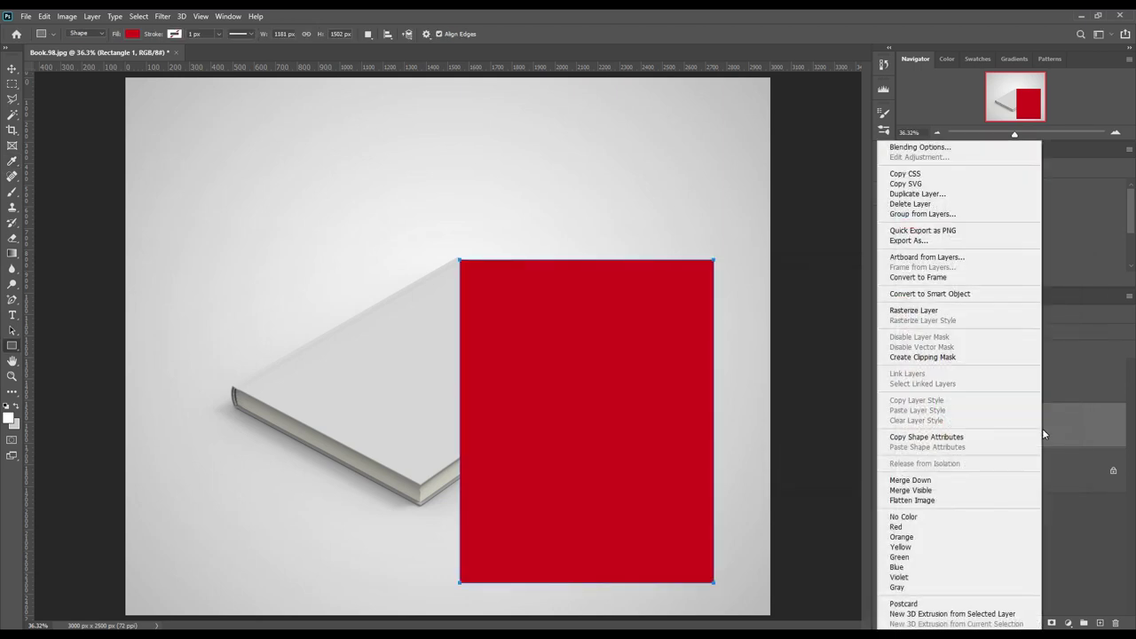
pyautogui.click(931, 294)
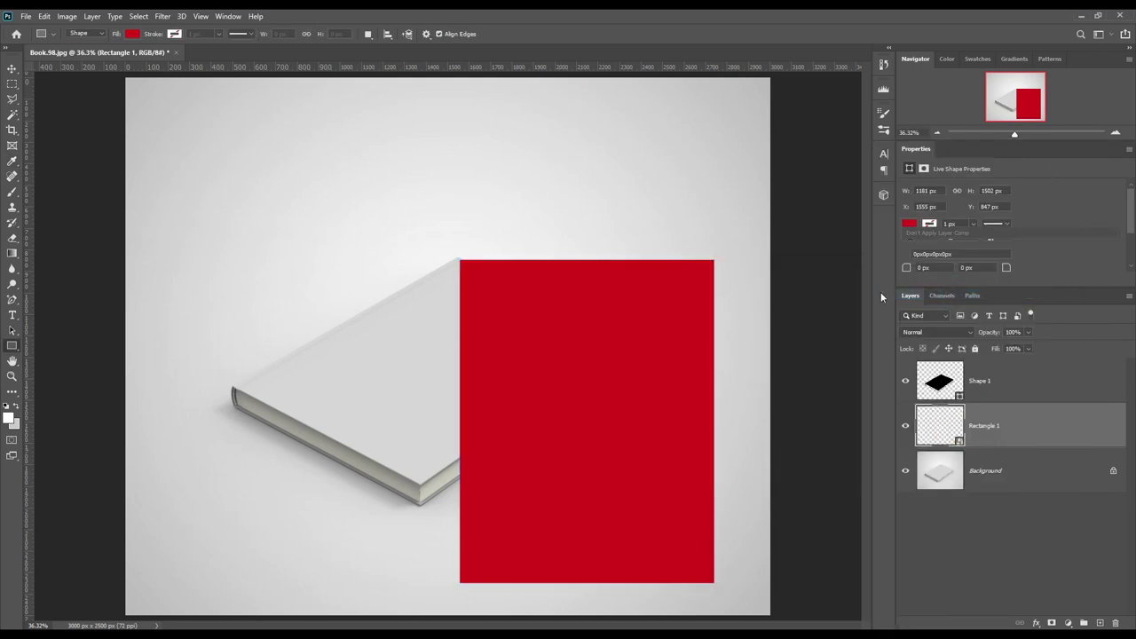
pyautogui.moveTo(981, 332)
pyautogui.mouseDown()
pyautogui.moveTo(938, 325)
pyautogui.moveTo(994, 336)
pyautogui.mouseUp()
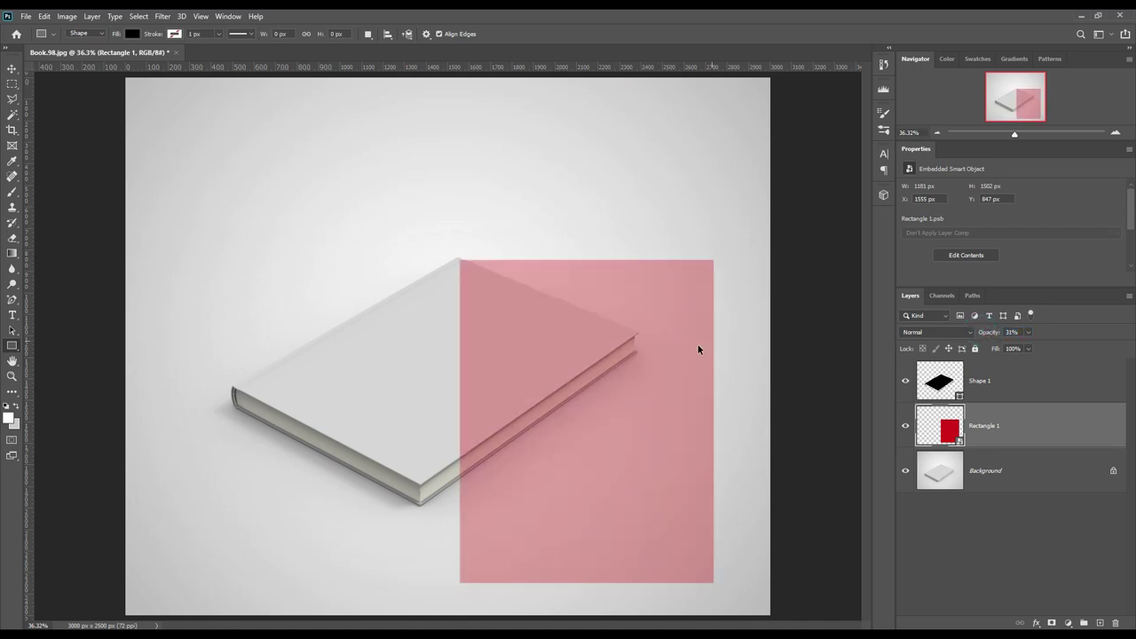
pyautogui.hotkey('ctrl', '+')
pyautogui.hotkey('ctrl', '+')
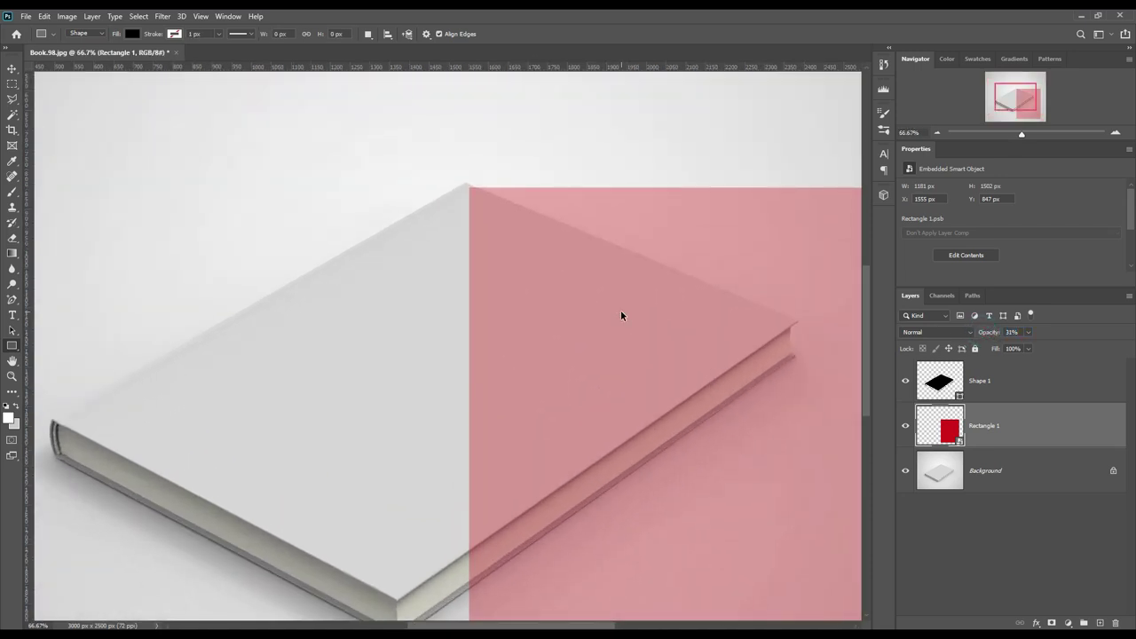
# Move the rectangle over the book, shrink it to about 70% and rotate it about 36°.
pyautogui.hotkey('ctrl', 't')
pyautogui.moveTo(698, 354); pyautogui.dragTo(477, 217)
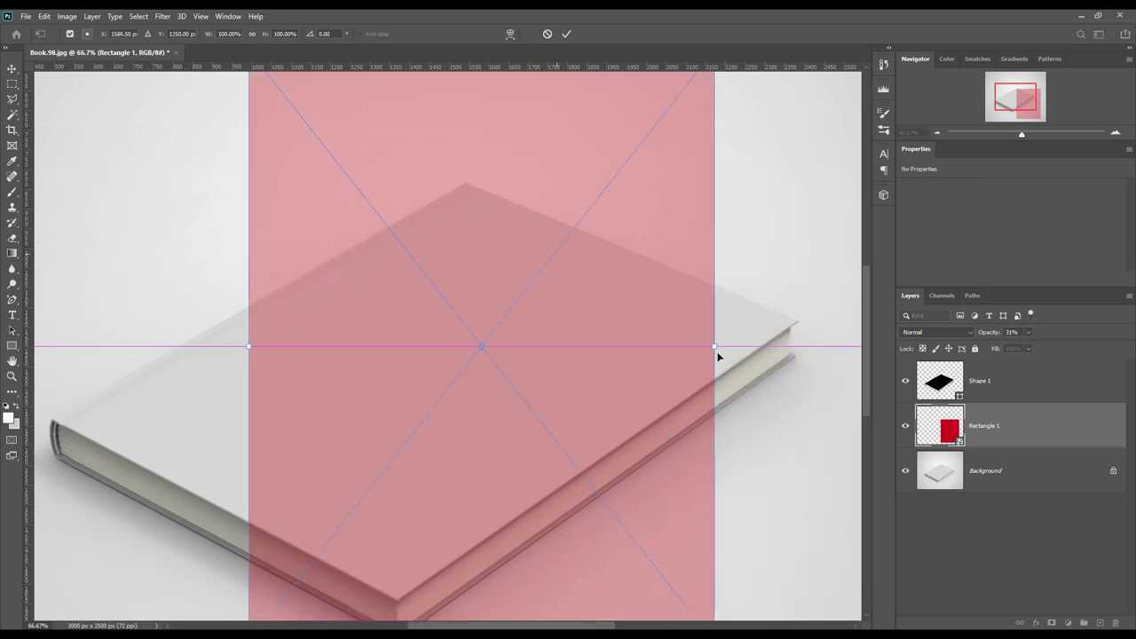
pyautogui.moveTo(716, 347); pyautogui.dragTo(575, 347)
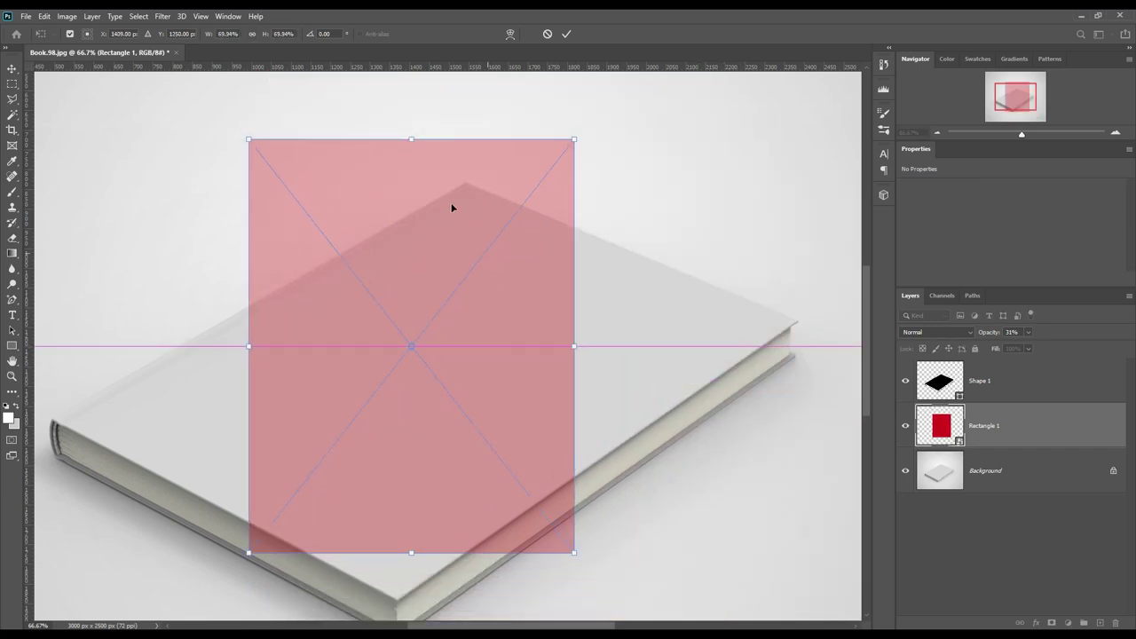
pyautogui.moveTo(597, 140); pyautogui.dragTo(675, 281)
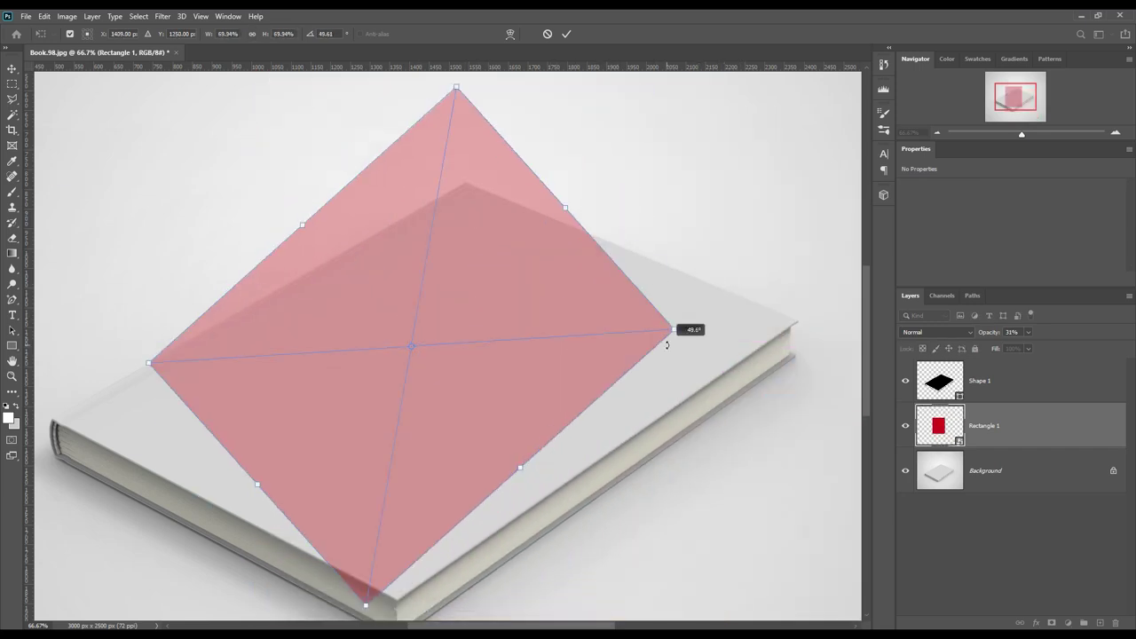
pyautogui.moveTo(536, 254); pyautogui.dragTo(557, 295)
# Distort the rectangle, pulling its four corners onto the book cover's corners.
pyautogui.rightClick(469, 223)
pyautogui.click(491, 295)
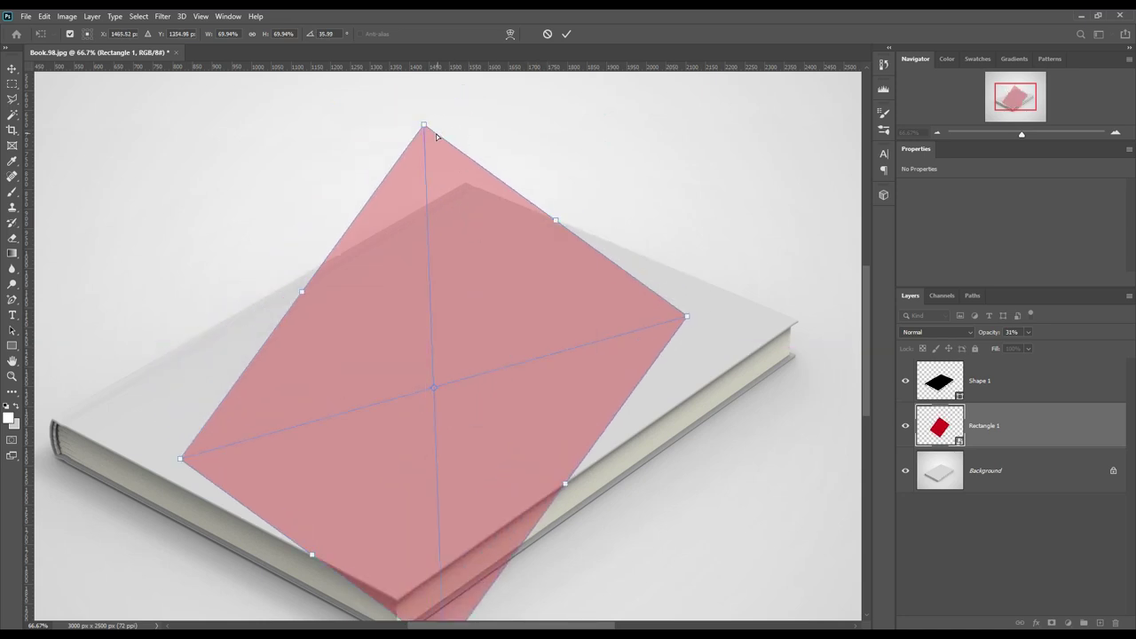
pyautogui.moveTo(424, 127); pyautogui.dragTo(467, 183)
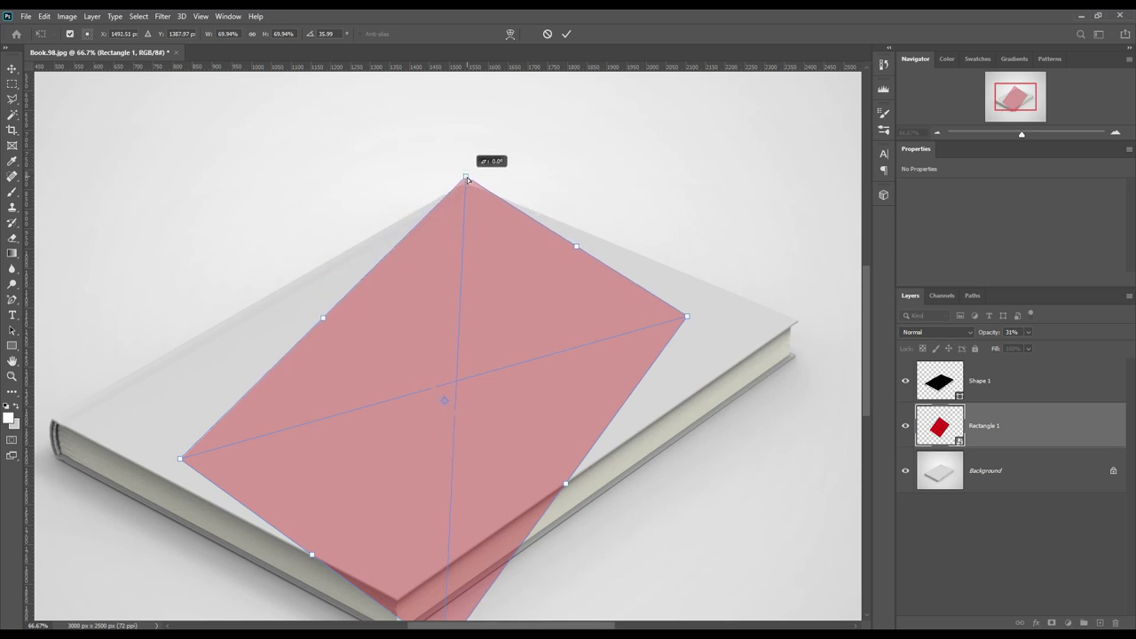
pyautogui.moveTo(690, 317); pyautogui.dragTo(804, 321)
pyautogui.moveTo(185, 462); pyautogui.dragTo(51, 421)
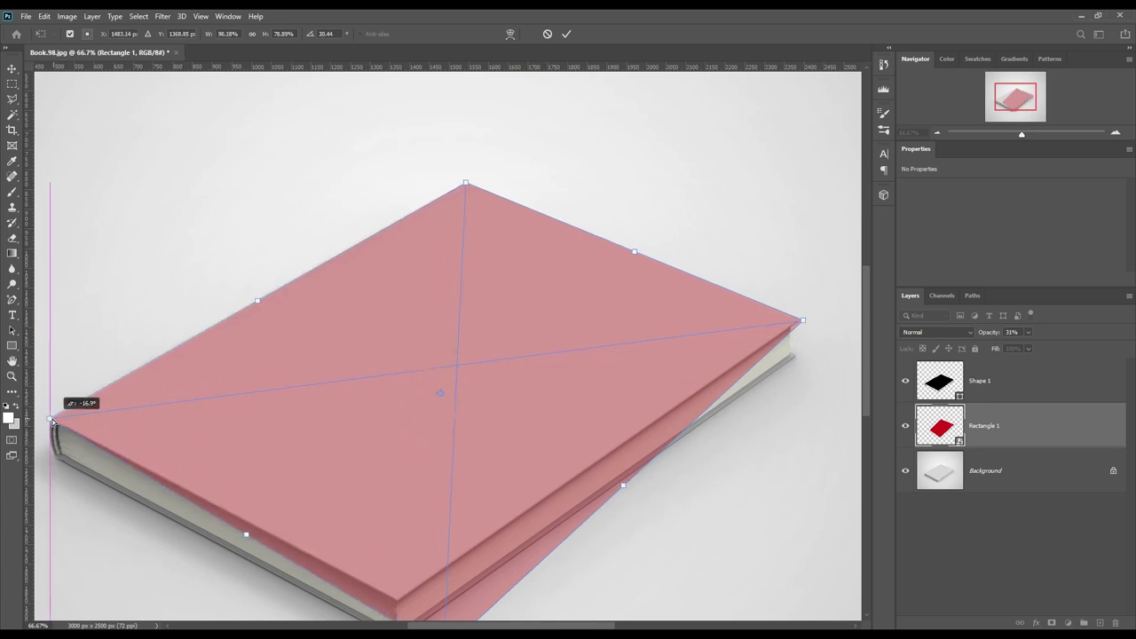
pyautogui.scroll(-2, 427, 515)
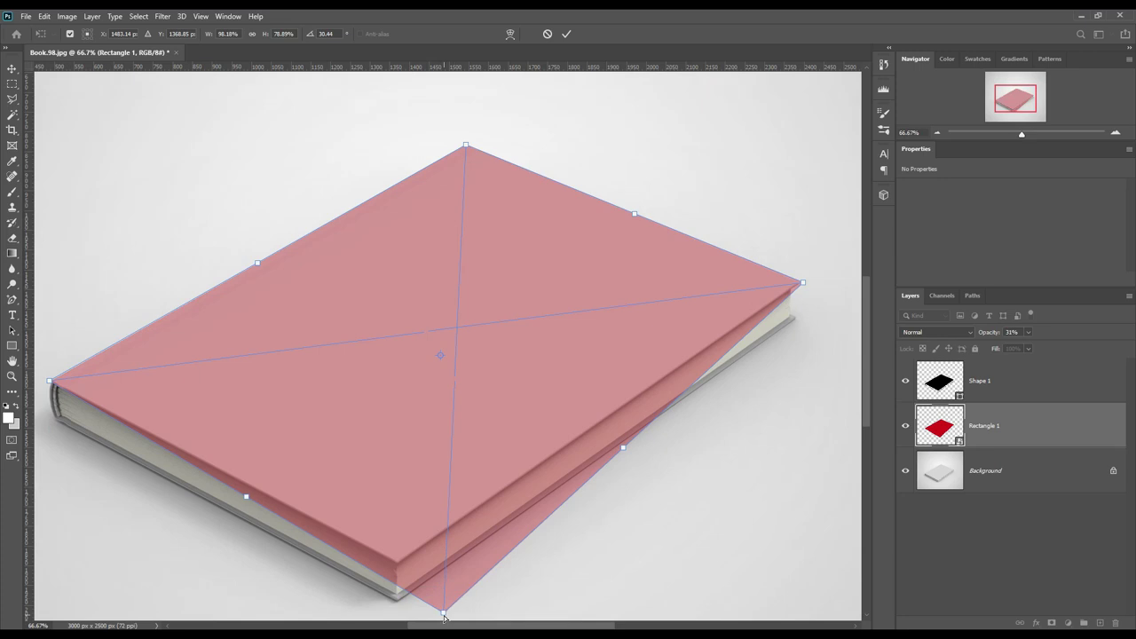
pyautogui.moveTo(444, 615); pyautogui.dragTo(396, 569)
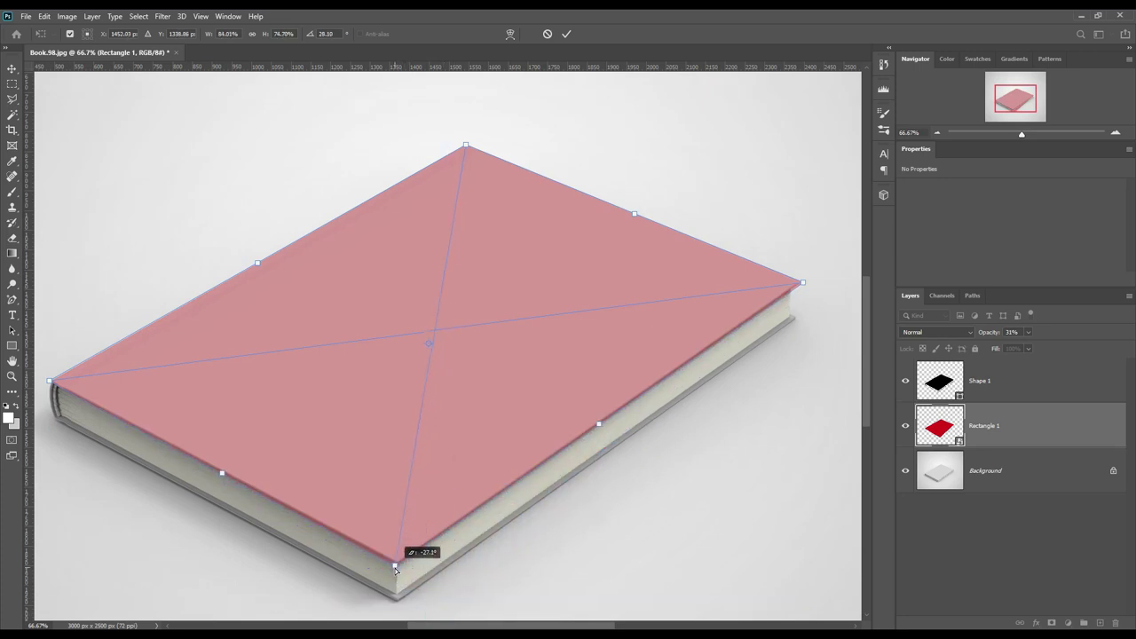
# Zoom in to fine-tune the distorted corners on the cover, then commit the distortion.
pyautogui.hotkey('ctrl', '+')
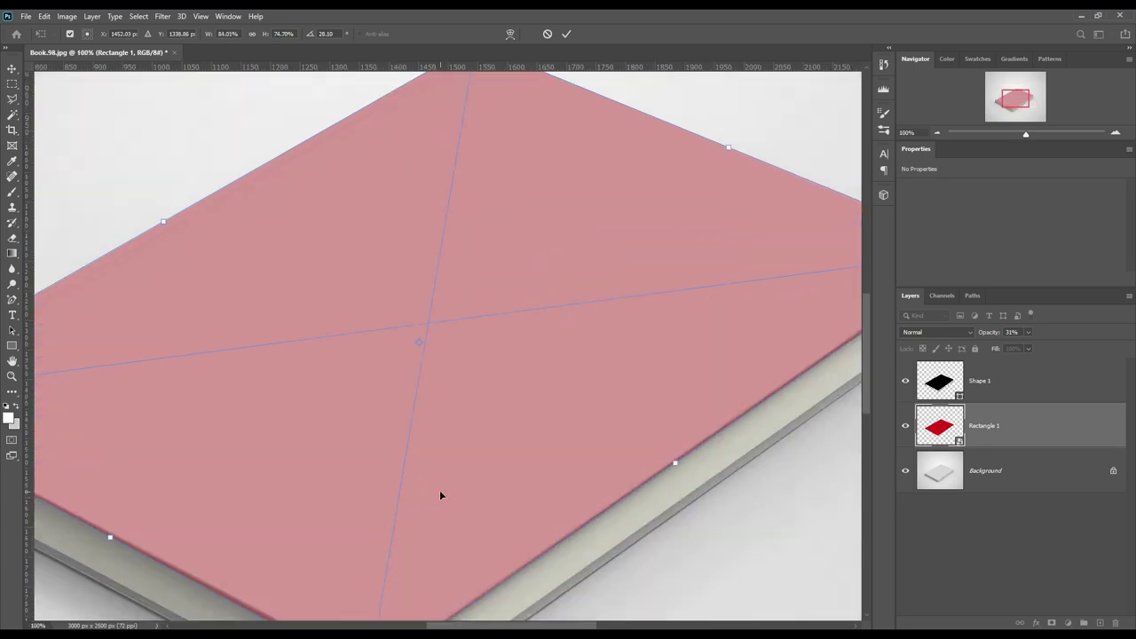
pyautogui.hotkey('ctrl', '+')
pyautogui.moveTo(420, 529); pyautogui.dragTo(482, 274)
pyautogui.moveTo(474, 414); pyautogui.dragTo(506, 427)
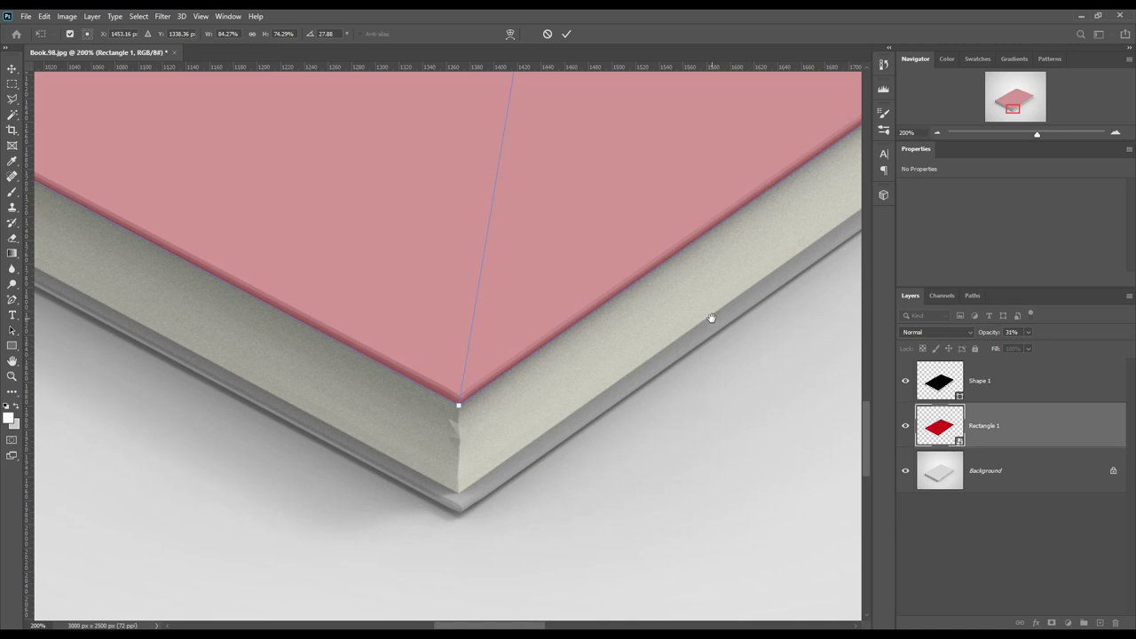
pyautogui.moveTo(761, 239)
pyautogui.mouseDown()
pyautogui.moveTo(520, 486)
pyautogui.moveTo(487, 469)
pyautogui.mouseUp()
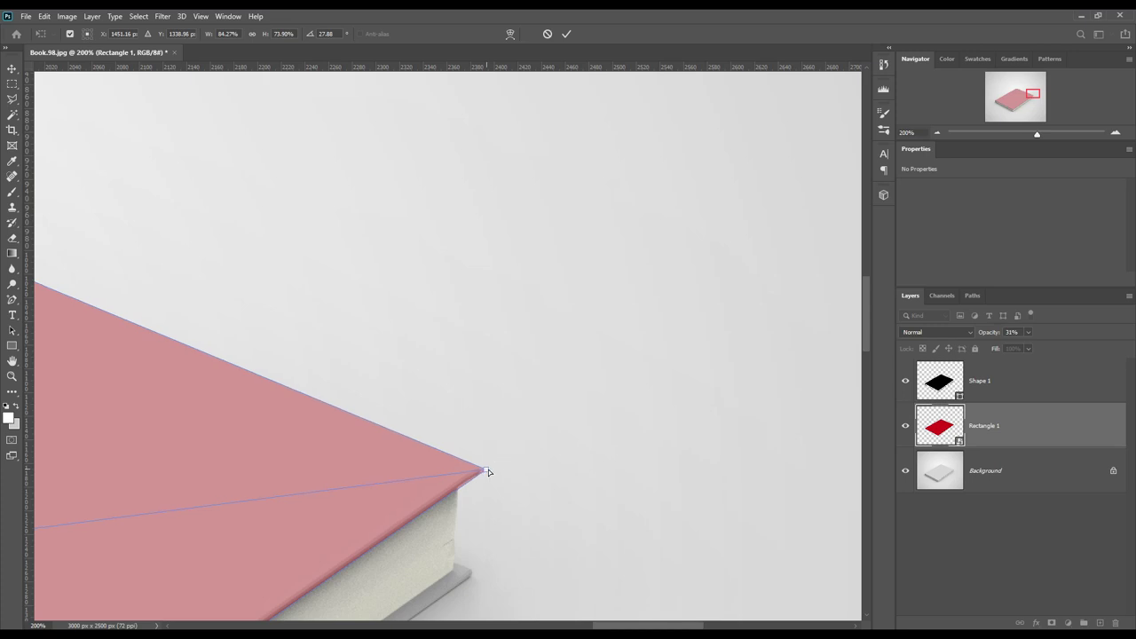
pyautogui.moveTo(185, 281); pyautogui.dragTo(812, 504)
pyautogui.moveTo(669, 459)
pyautogui.mouseDown()
pyautogui.moveTo(513, 430)
pyautogui.moveTo(523, 453)
pyautogui.mouseUp()
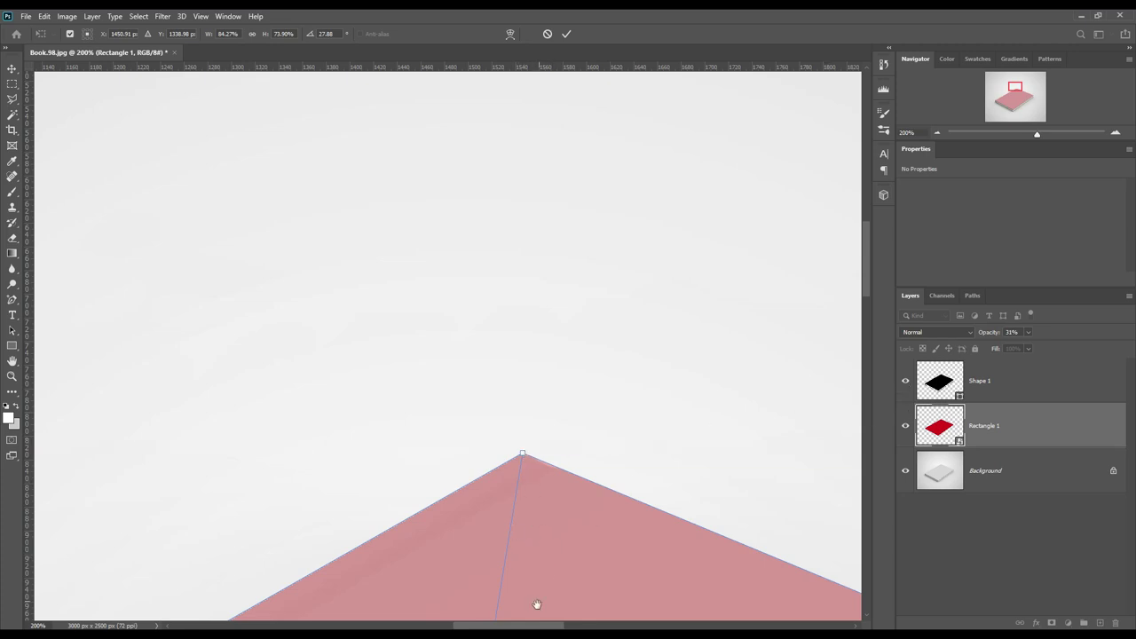
pyautogui.moveTo(536, 605); pyautogui.dragTo(668, 461)
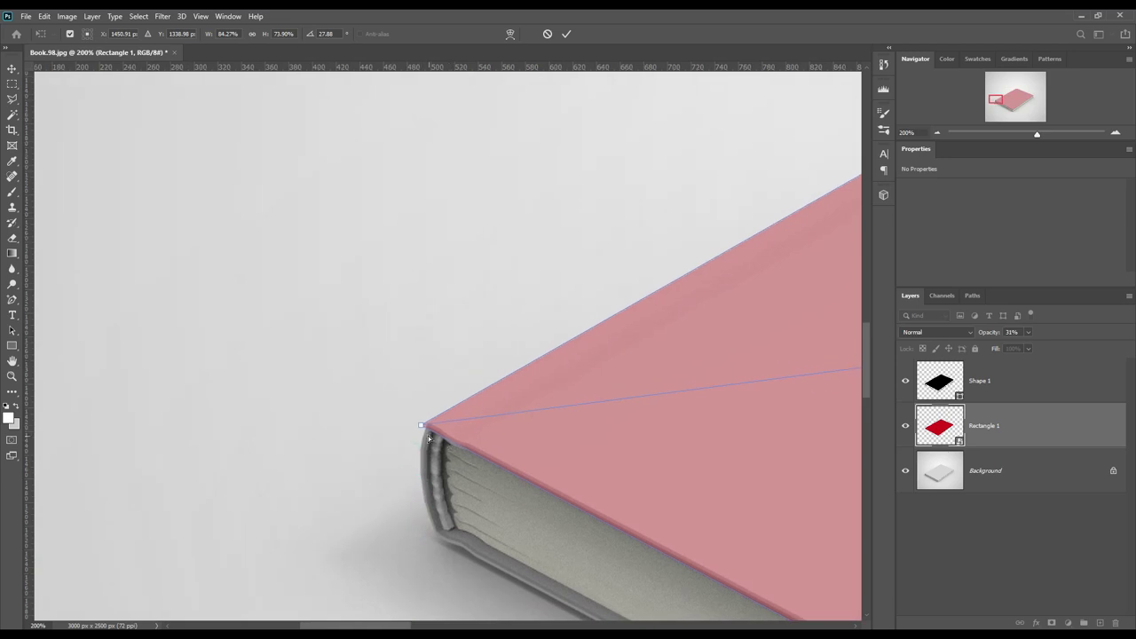
pyautogui.moveTo(423, 430); pyautogui.dragTo(417, 428)
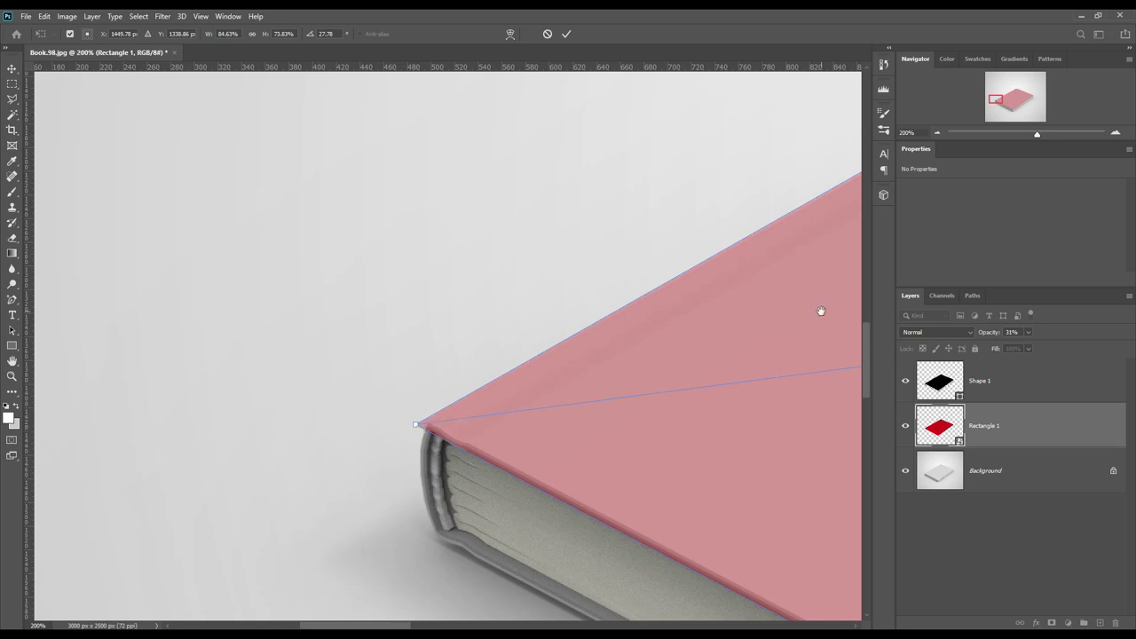
pyautogui.moveTo(819, 310); pyautogui.dragTo(364, 553)
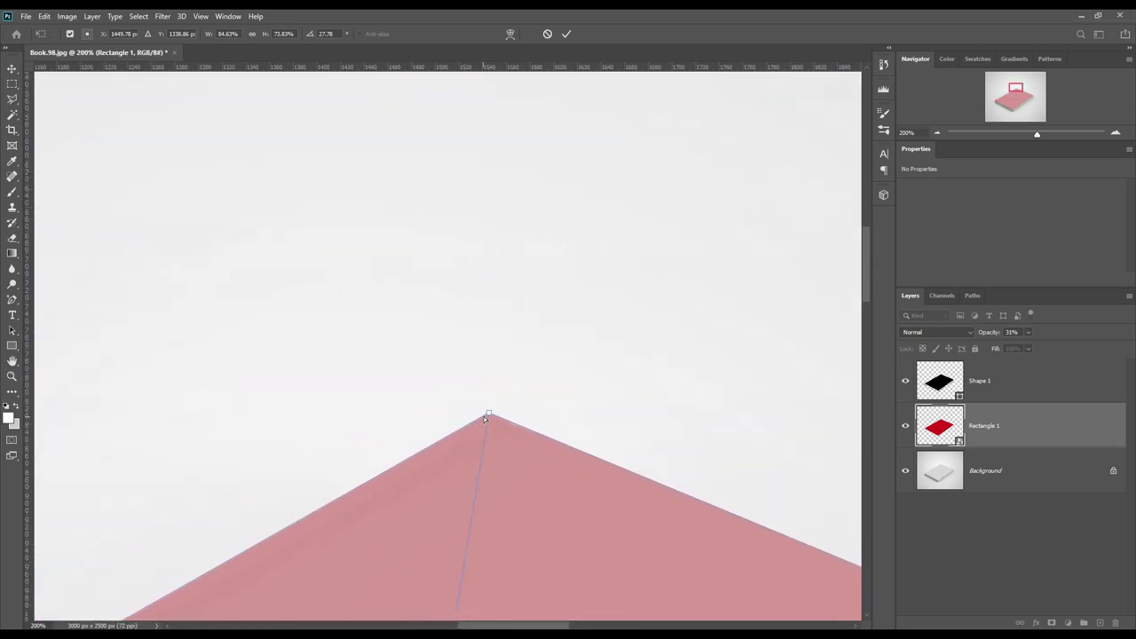
pyautogui.moveTo(490, 415); pyautogui.dragTo(488, 412)
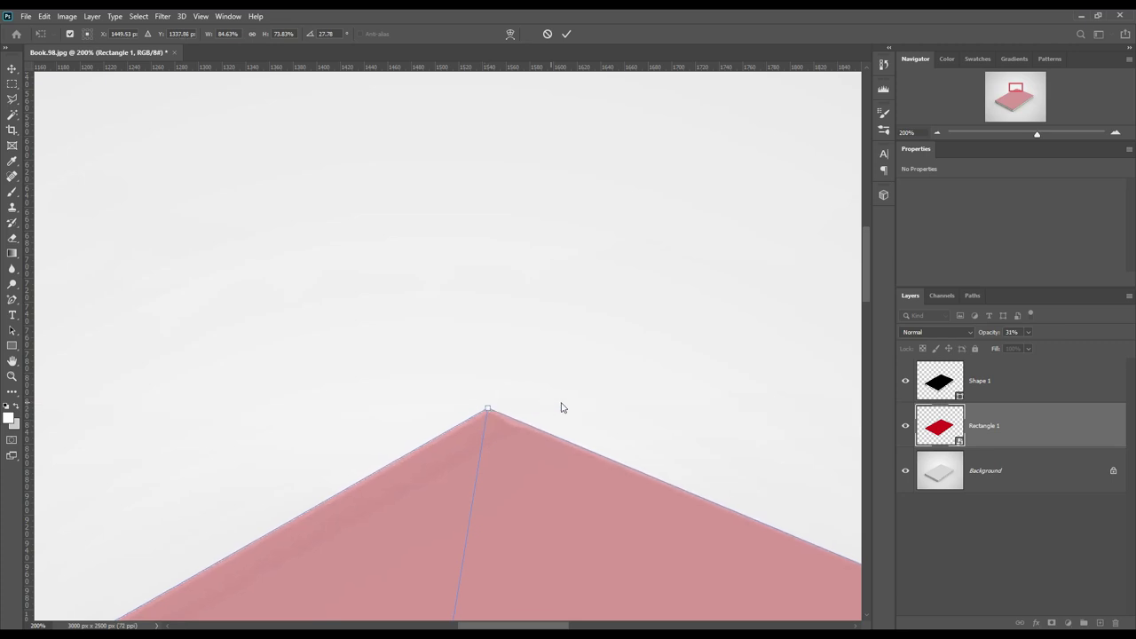
pyautogui.click(567, 35)
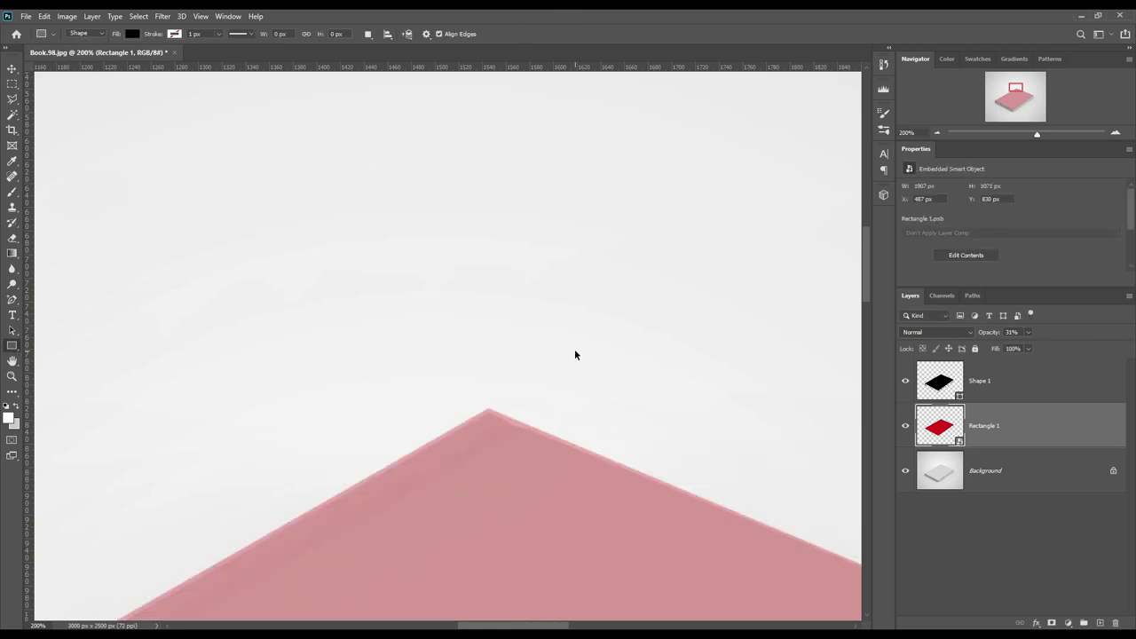
# Set the cover layer to 100% opacity and load the Shape 1 outline as a selection.
pyautogui.hotkey('ctrl', '0')
pyautogui.click(981, 332)
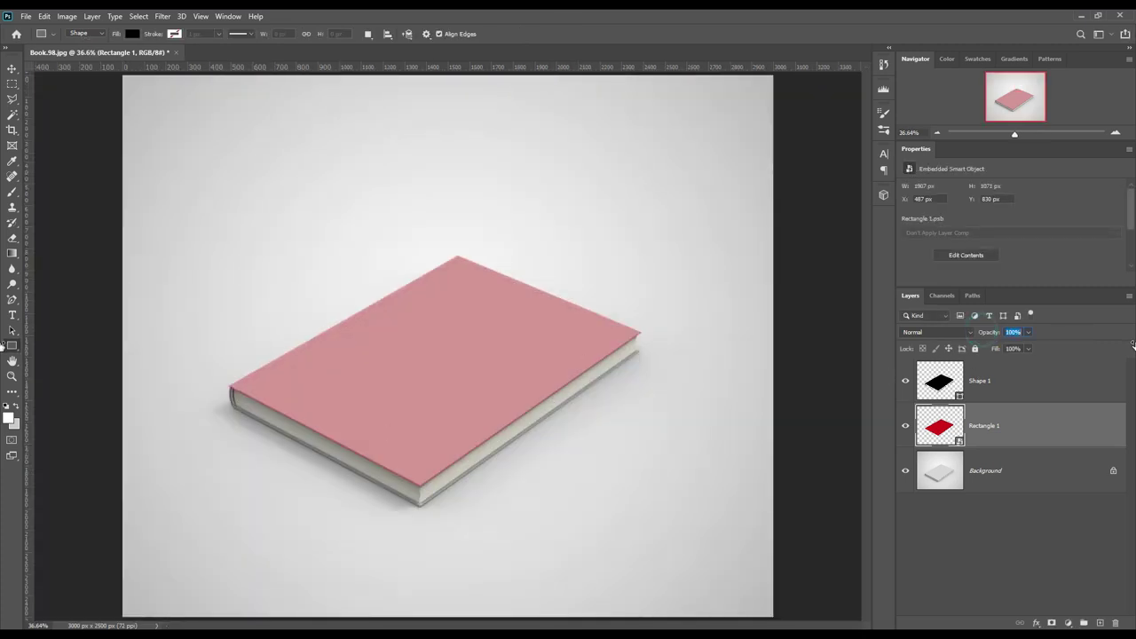
pyautogui.write('100')
pyautogui.press('Return')
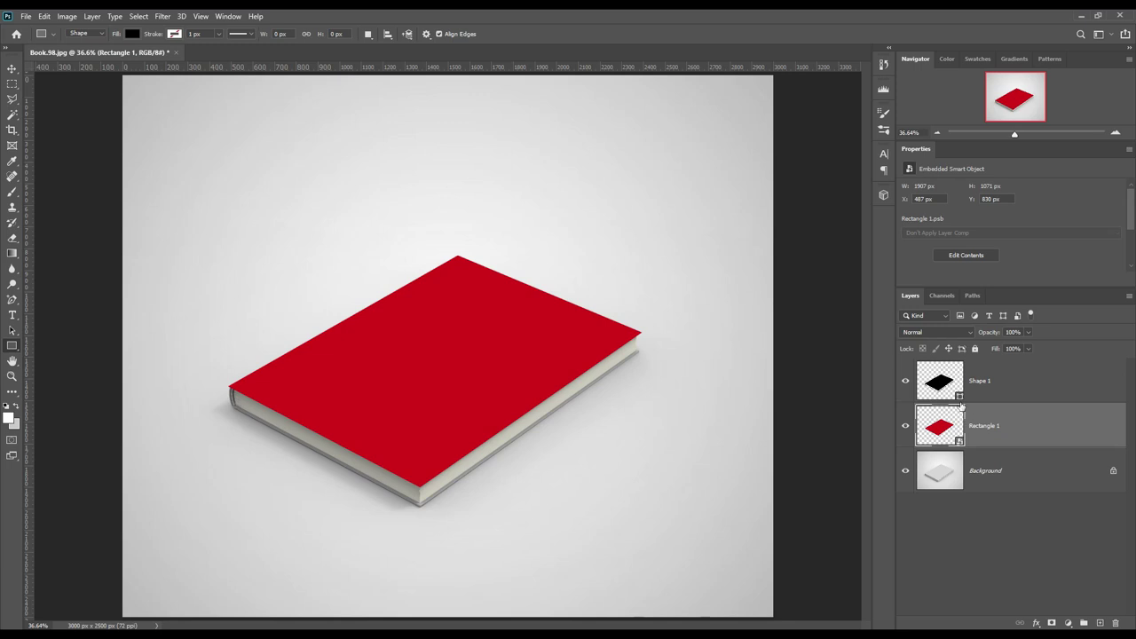
pyautogui.keyDown('ctrl'); pyautogui.click(954, 387); pyautogui.keyUp('ctrl')
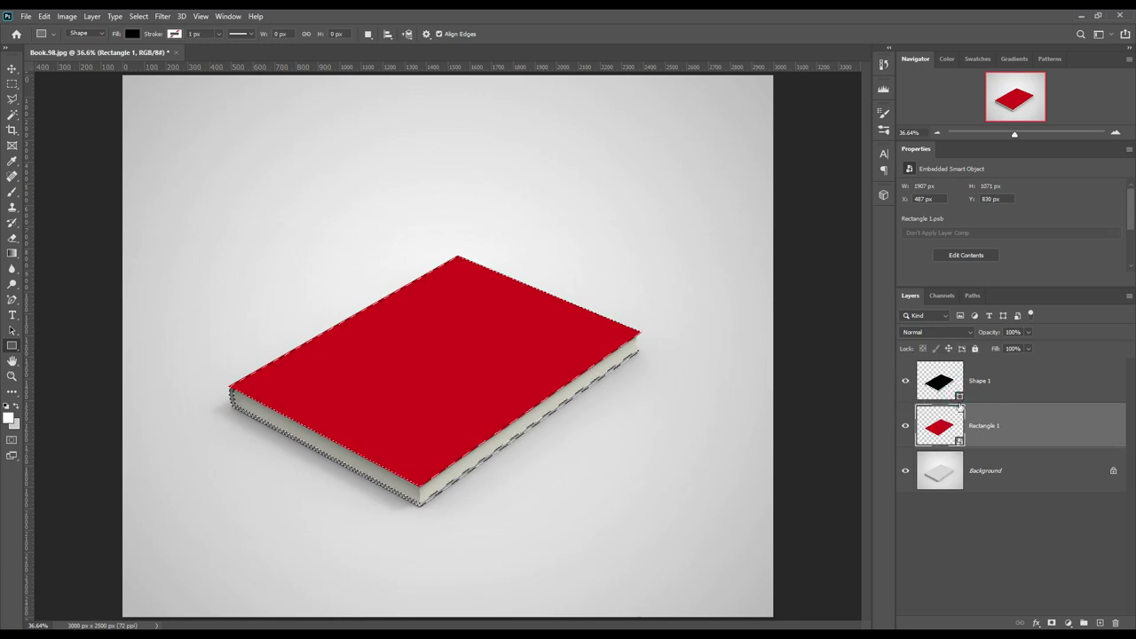
pyautogui.click(1003, 463)
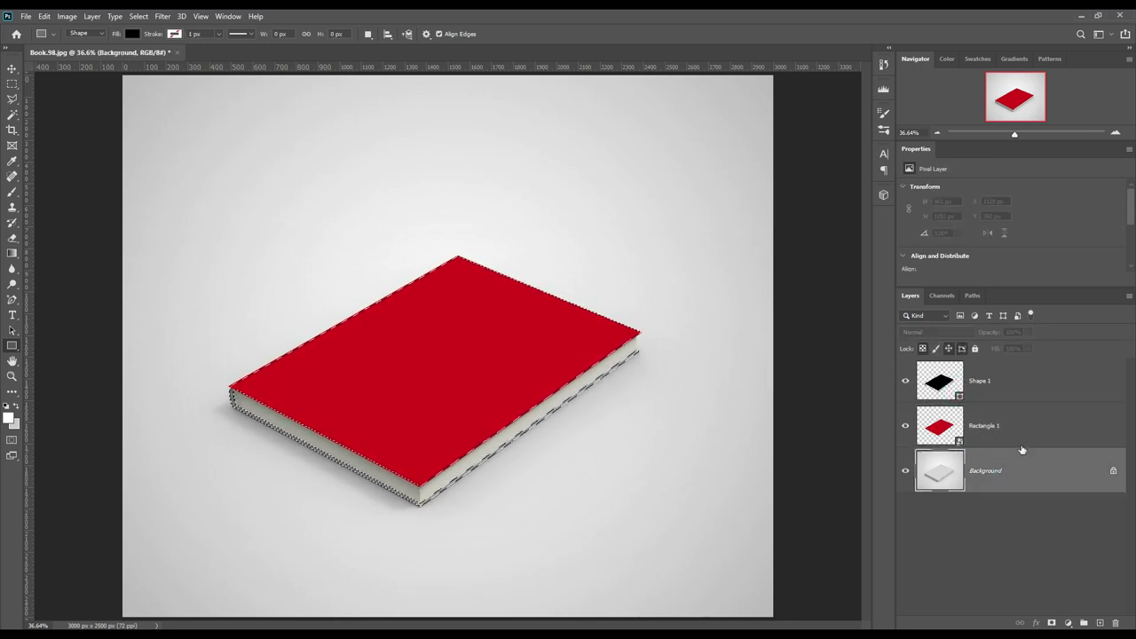
# Mask Rectangle 1 to the cover selection, then reload the book outline with Background selected.
pyautogui.click(1005, 441)
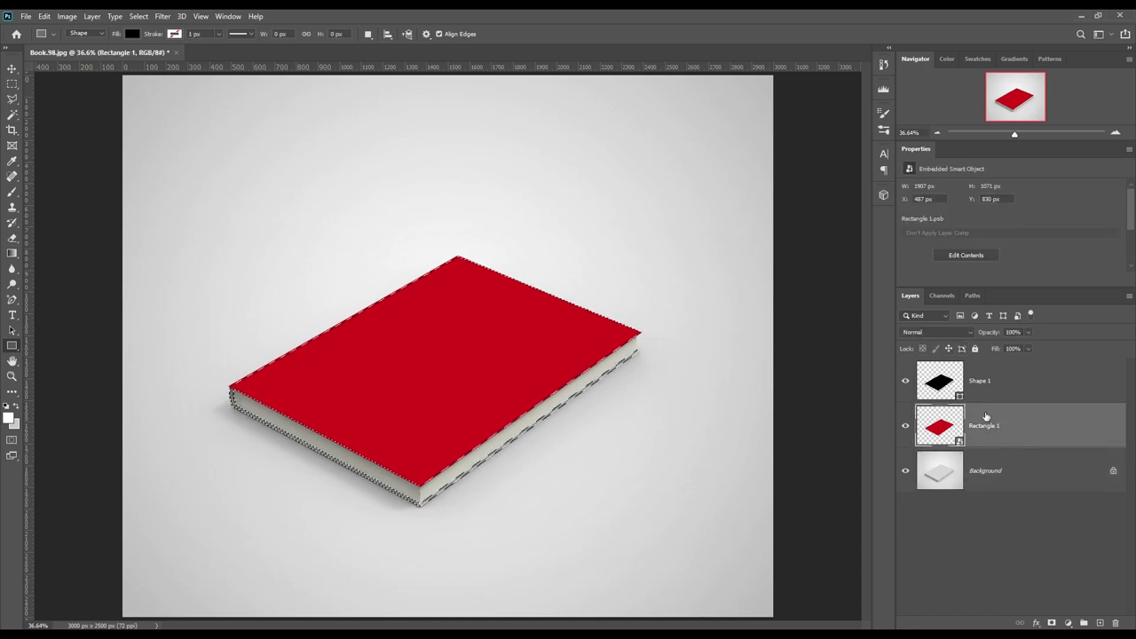
pyautogui.click(1051, 624)
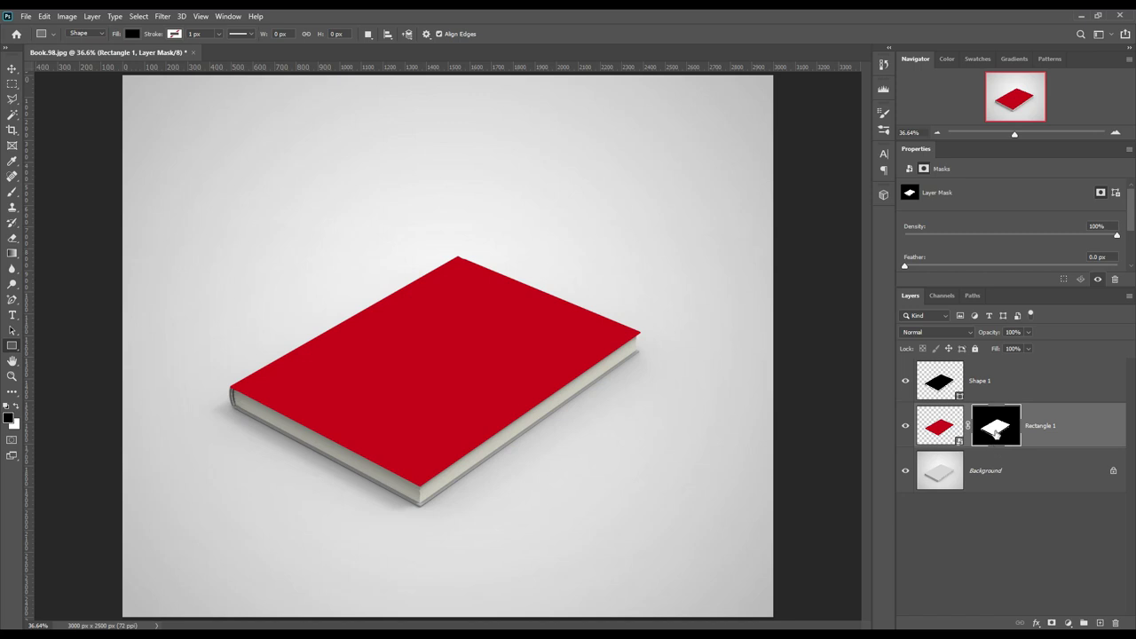
pyautogui.keyDown('ctrl'); pyautogui.click(947, 385); pyautogui.keyUp('ctrl')
pyautogui.click(1020, 489)
# Add a Solid Color fill layer sampled from the cover's red.
pyautogui.click(1069, 623)
pyautogui.click(1067, 417)
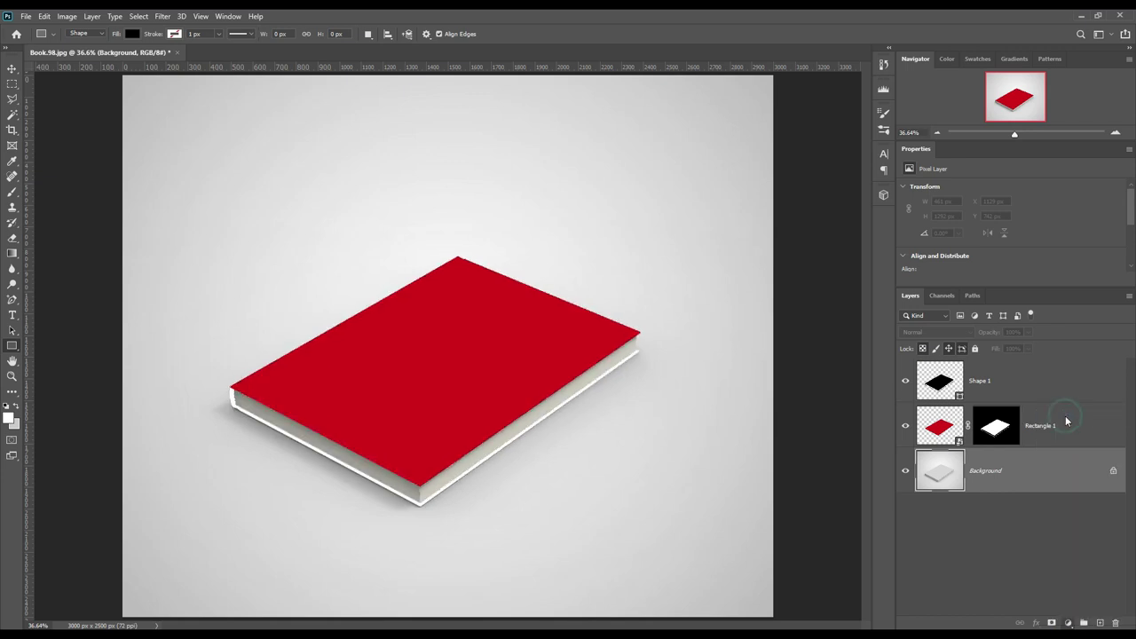
pyautogui.click(570, 324)
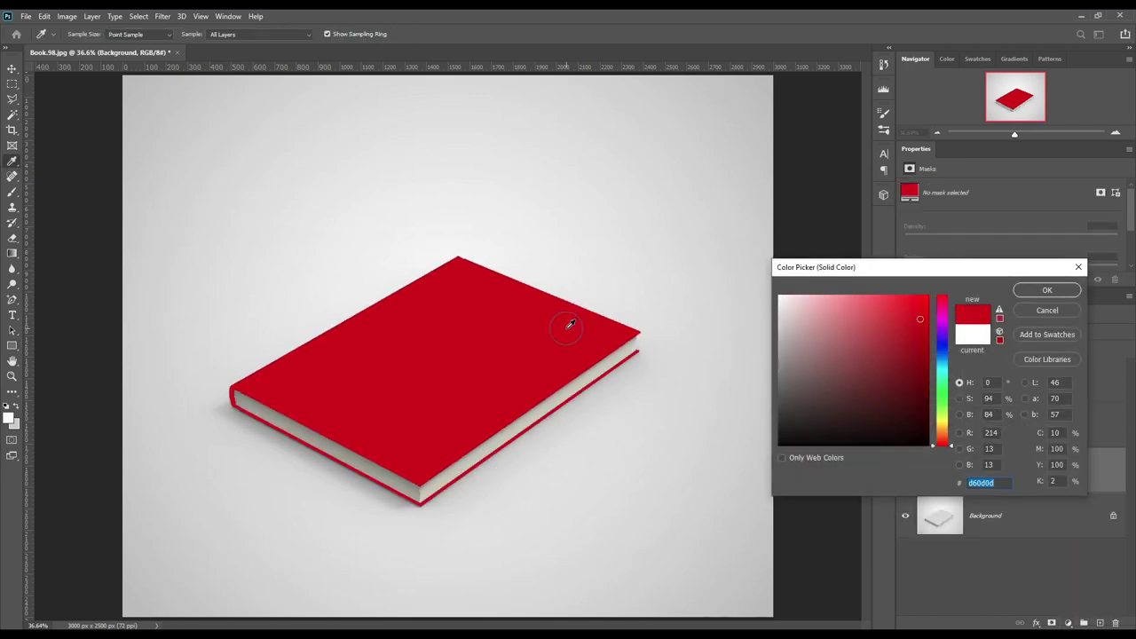
pyautogui.click(1047, 292)
pyautogui.keyDown('ctrl'); pyautogui.click(947, 427); pyautogui.keyUp('ctrl')
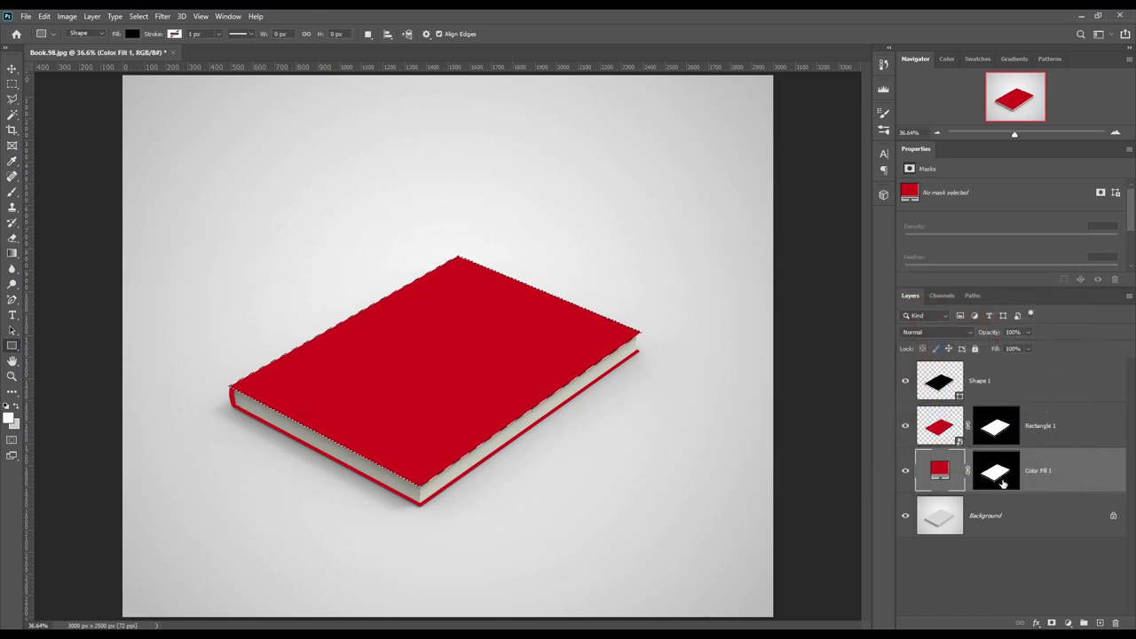
pyautogui.hotkey('ctrl', 'd')
pyautogui.click(1033, 553)
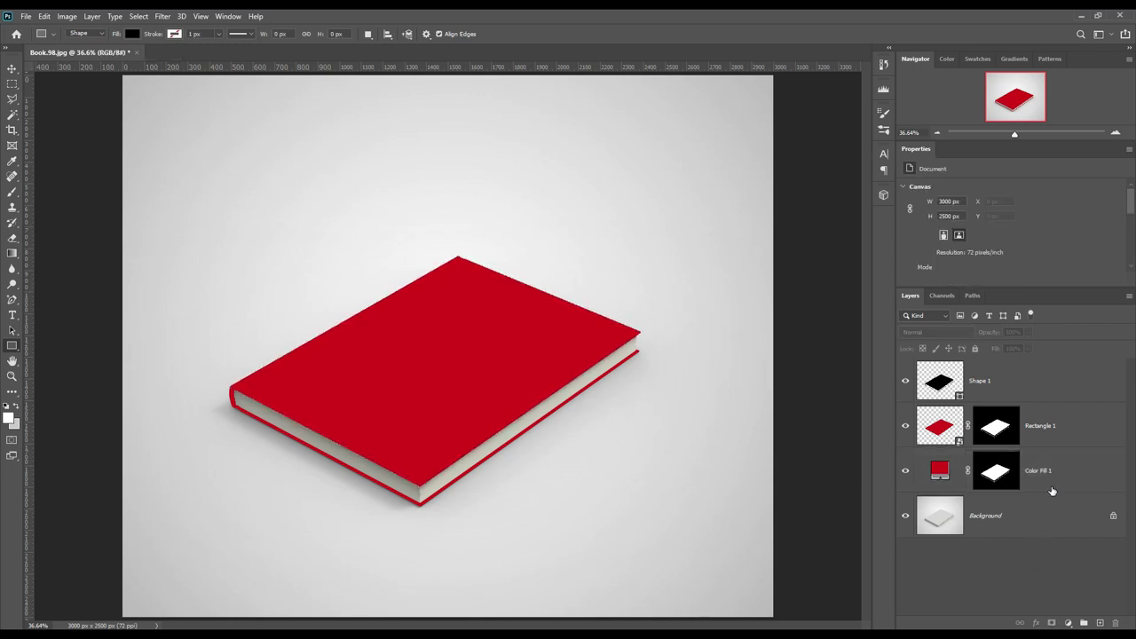
# Fill the cover area of the Color Fill 1 mask with black, then select Rectangle 1.
pyautogui.keyDown('ctrl'); pyautogui.click(994, 475); pyautogui.keyUp('ctrl')
pyautogui.click(994, 475)
pyautogui.click(16, 406)
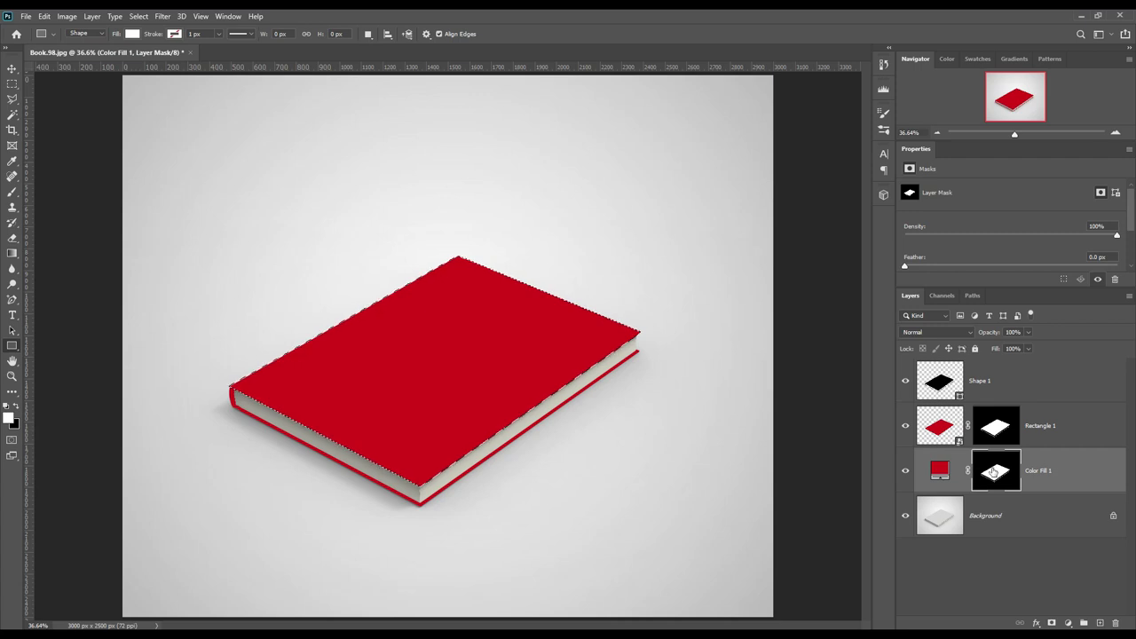
pyautogui.press('Delete')
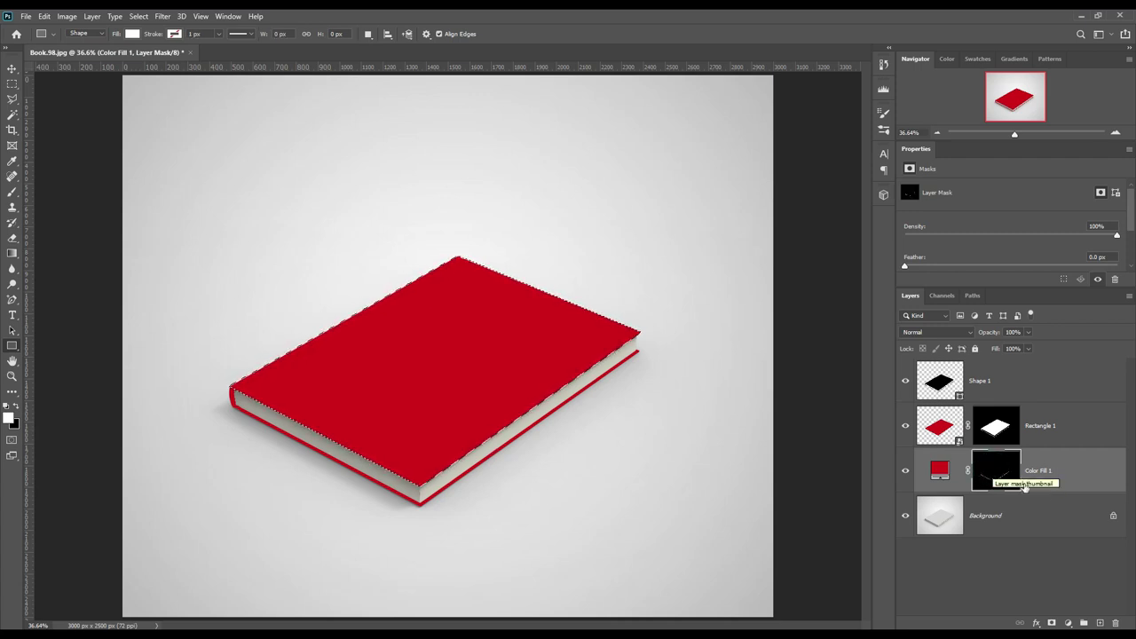
pyautogui.hotkey('ctrl', 'd')
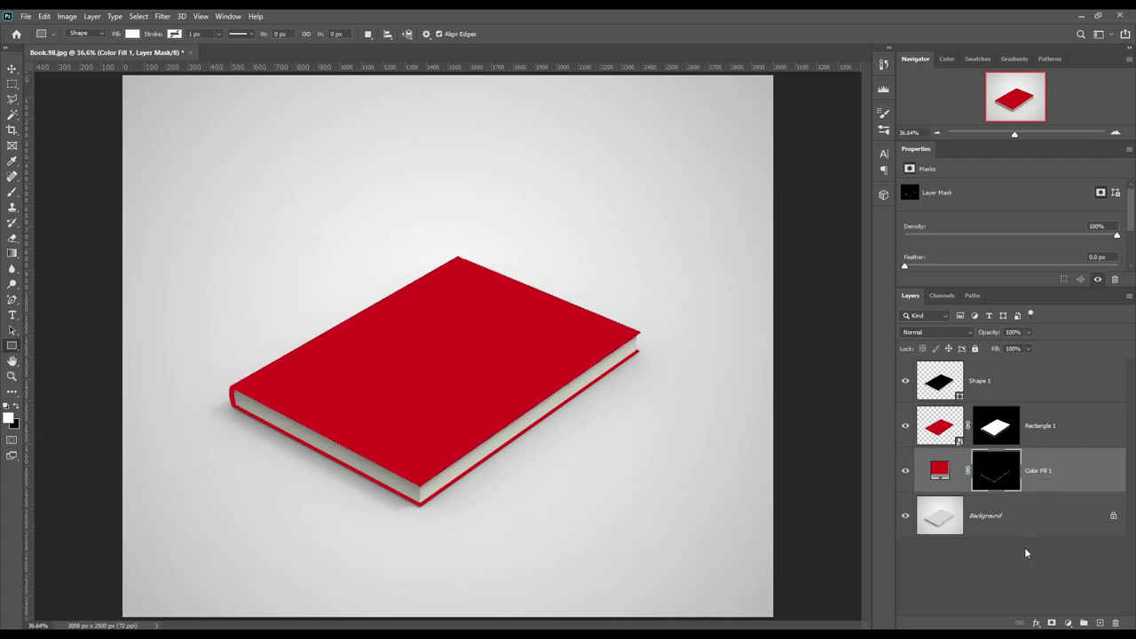
pyautogui.click(1025, 550)
pyautogui.click(1067, 432)
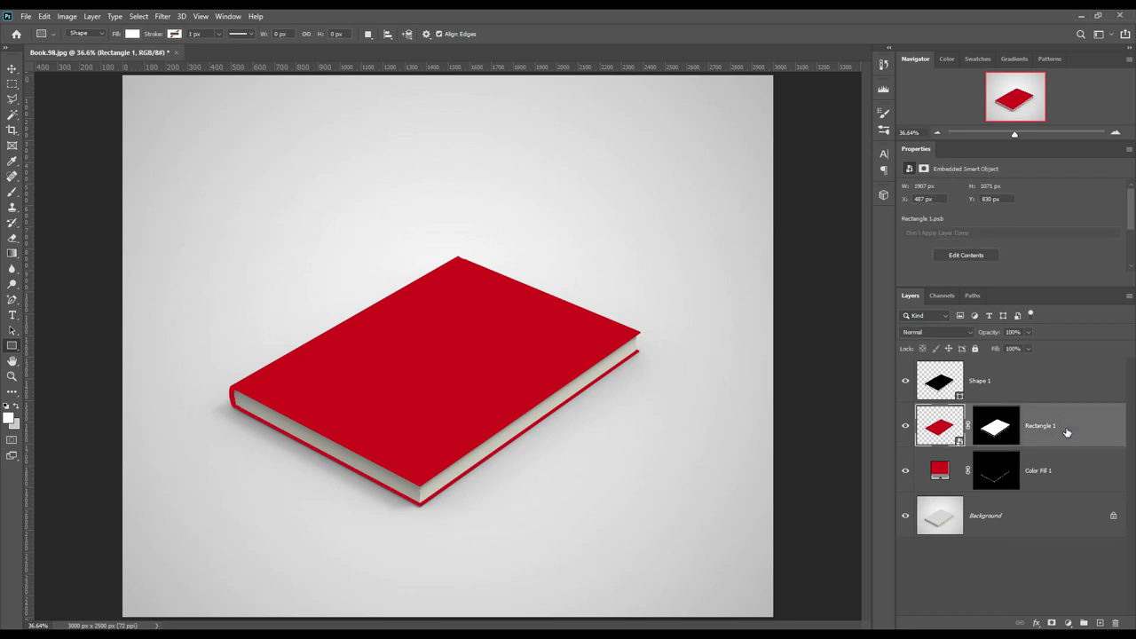
# Inside the cover smart object, draw a white Rectangle 2 and move it up near the top.
pyautogui.doubleClick(960, 444)
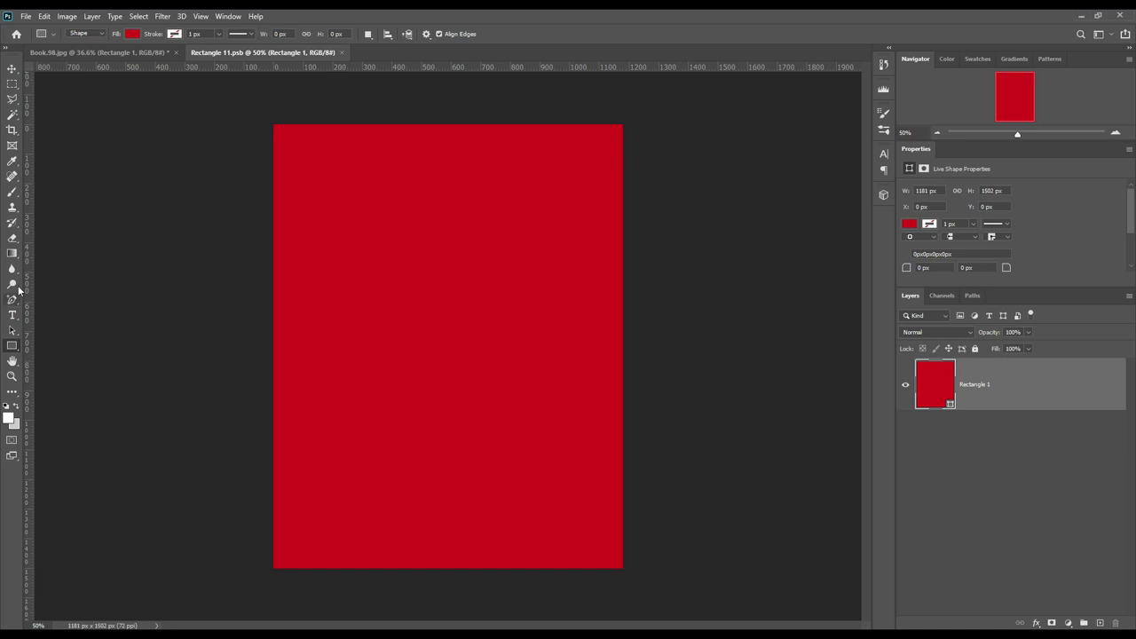
pyautogui.click(13, 346)
pyautogui.moveTo(272, 325)
pyautogui.mouseDown()
pyautogui.moveTo(582, 565)
pyautogui.moveTo(621, 569)
pyautogui.mouseUp()
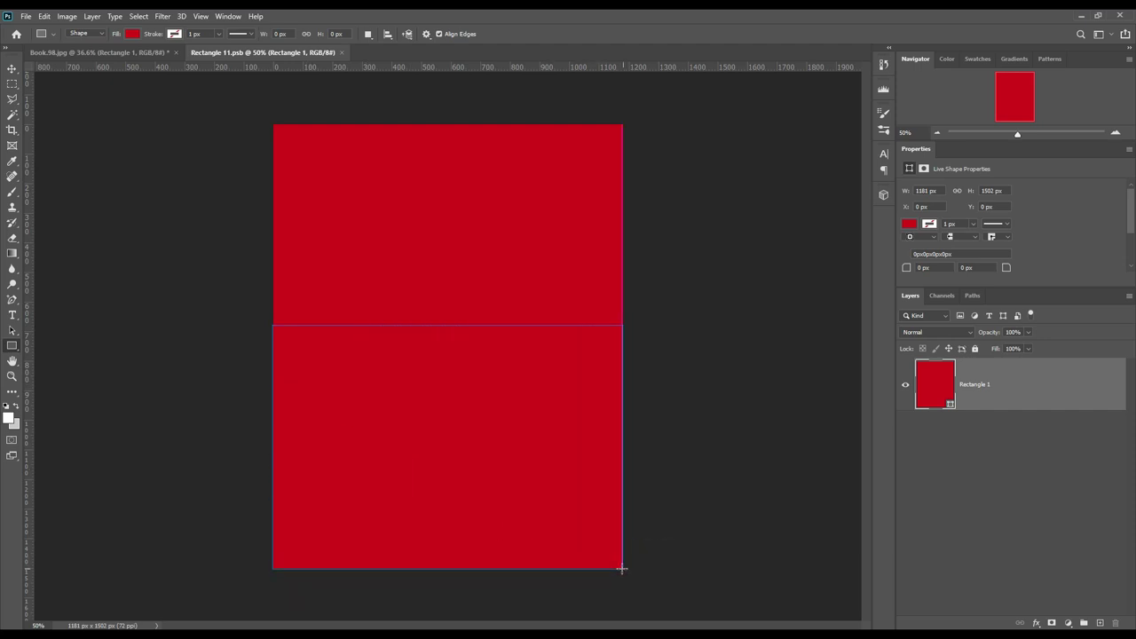
pyautogui.click(12, 69)
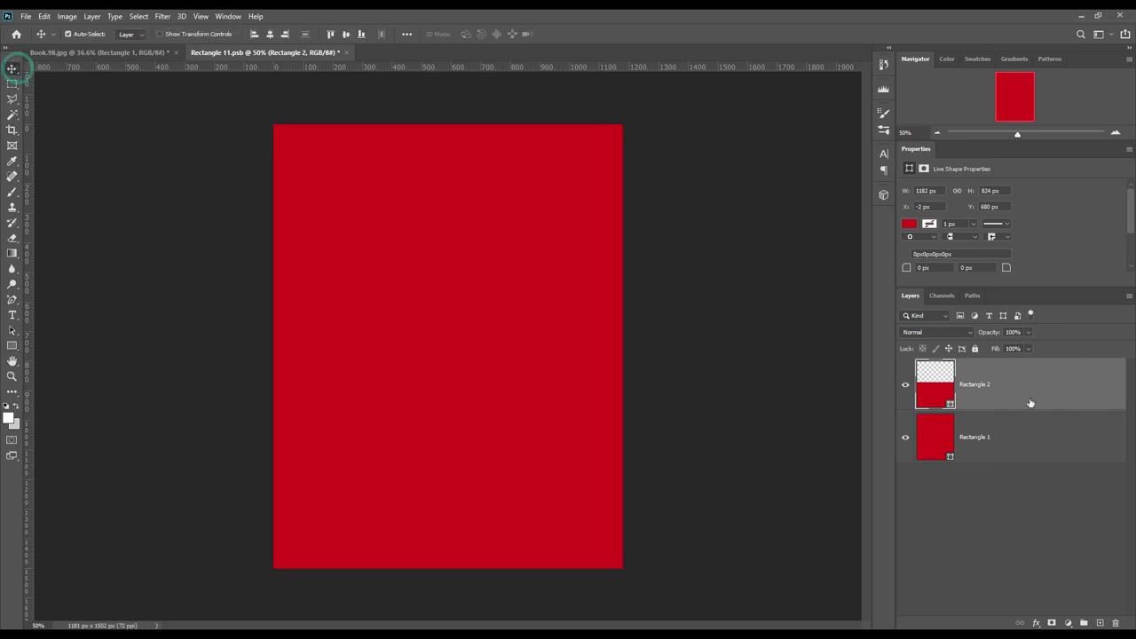
pyautogui.doubleClick(949, 399)
pyautogui.click(783, 300)
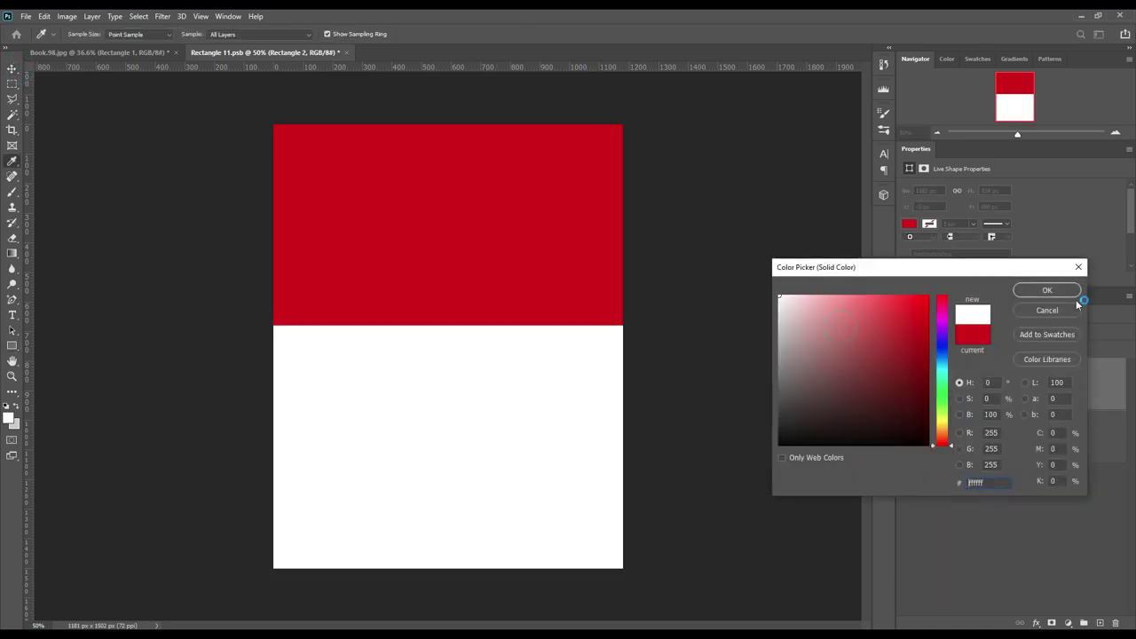
pyautogui.click(1035, 294)
pyautogui.moveTo(457, 452); pyautogui.dragTo(457, 258)
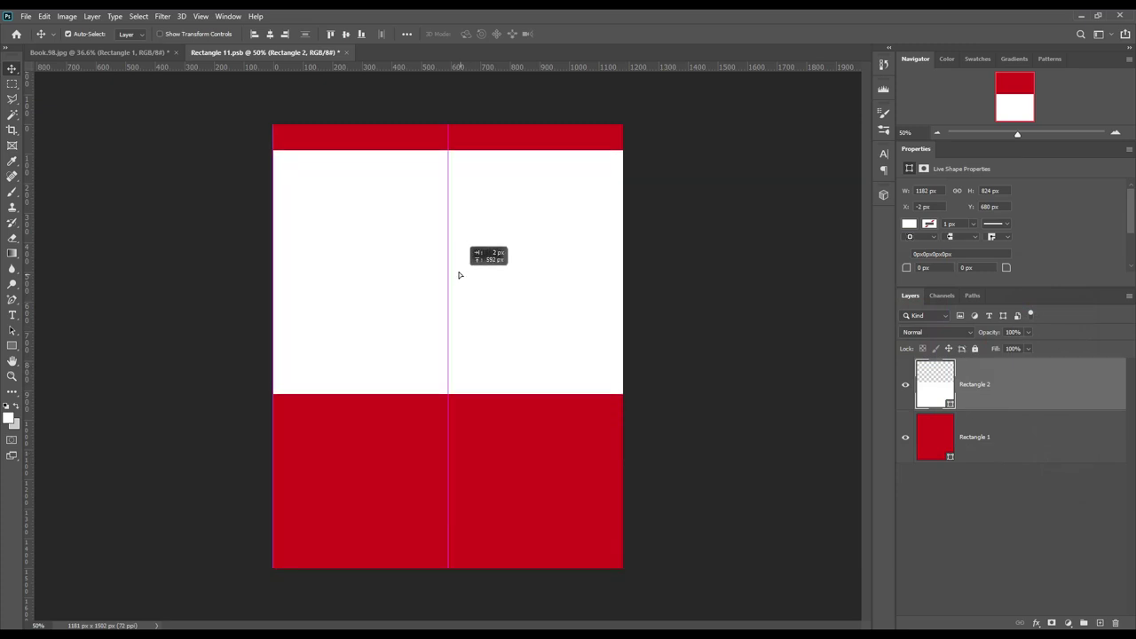
# Recolour the bottom red rectangle to a light orange (ffae00).
pyautogui.click(513, 481)
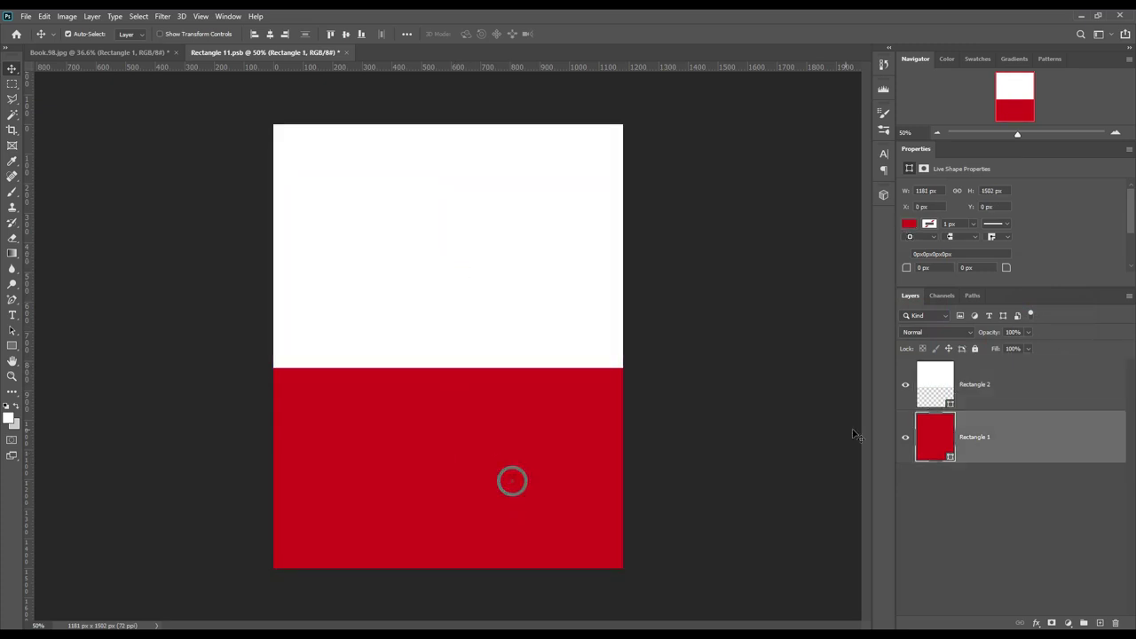
pyautogui.doubleClick(951, 457)
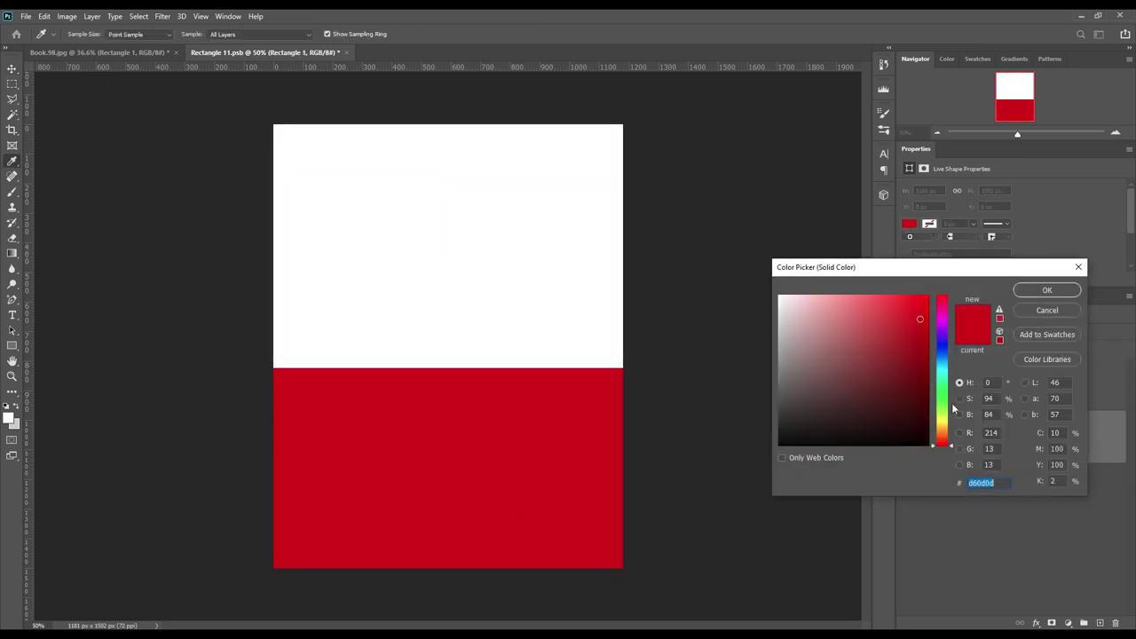
pyautogui.moveTo(947, 450); pyautogui.dragTo(952, 433)
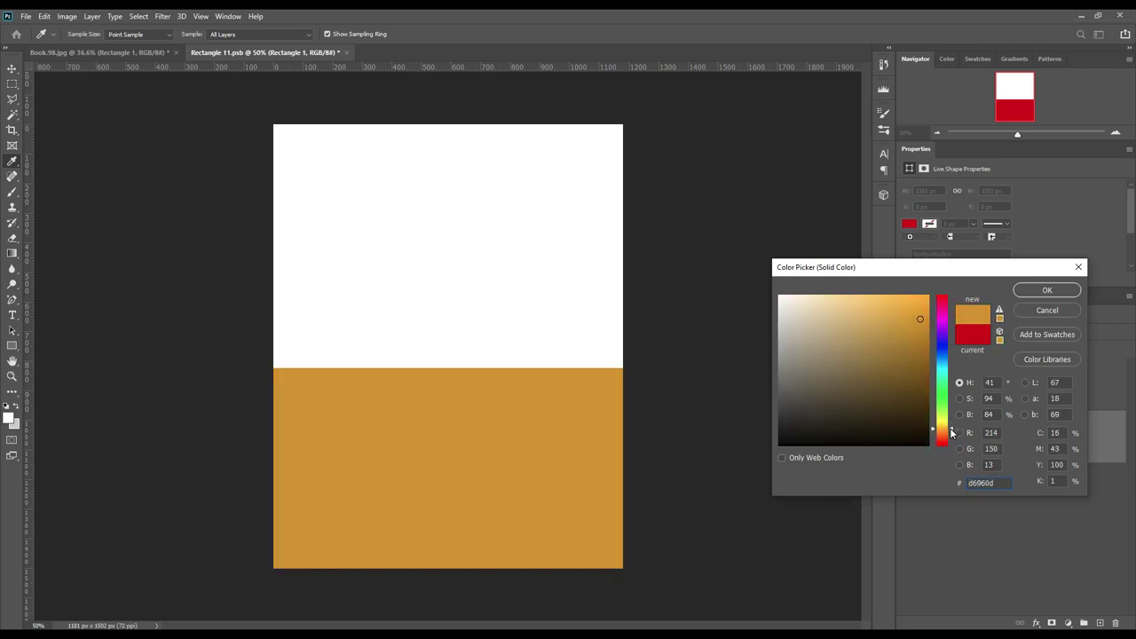
pyautogui.write('ff9600')
pyautogui.click(946, 430)
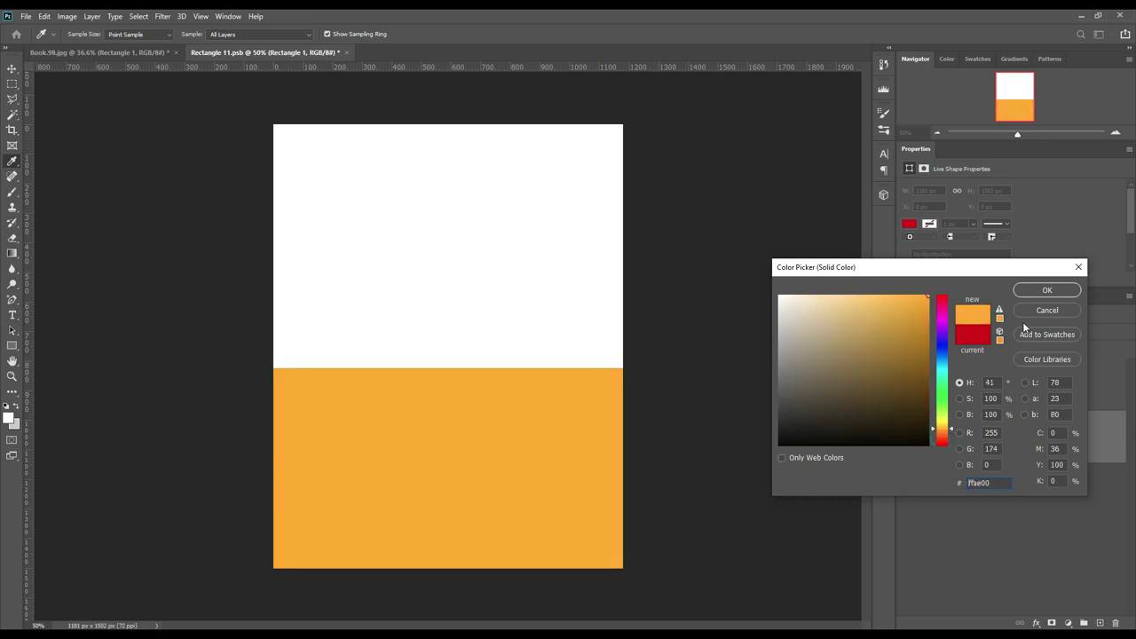
pyautogui.click(1038, 289)
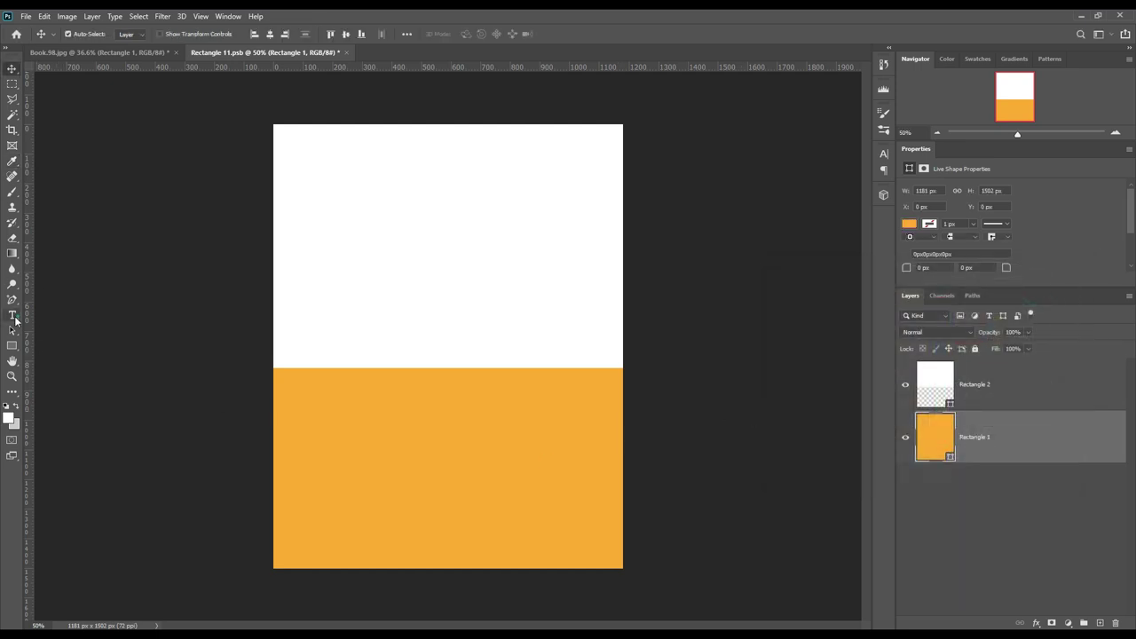
pyautogui.click(13, 318)
# Set the text colour to black and place text on a new layer in the white upper area.
pyautogui.click(1053, 400)
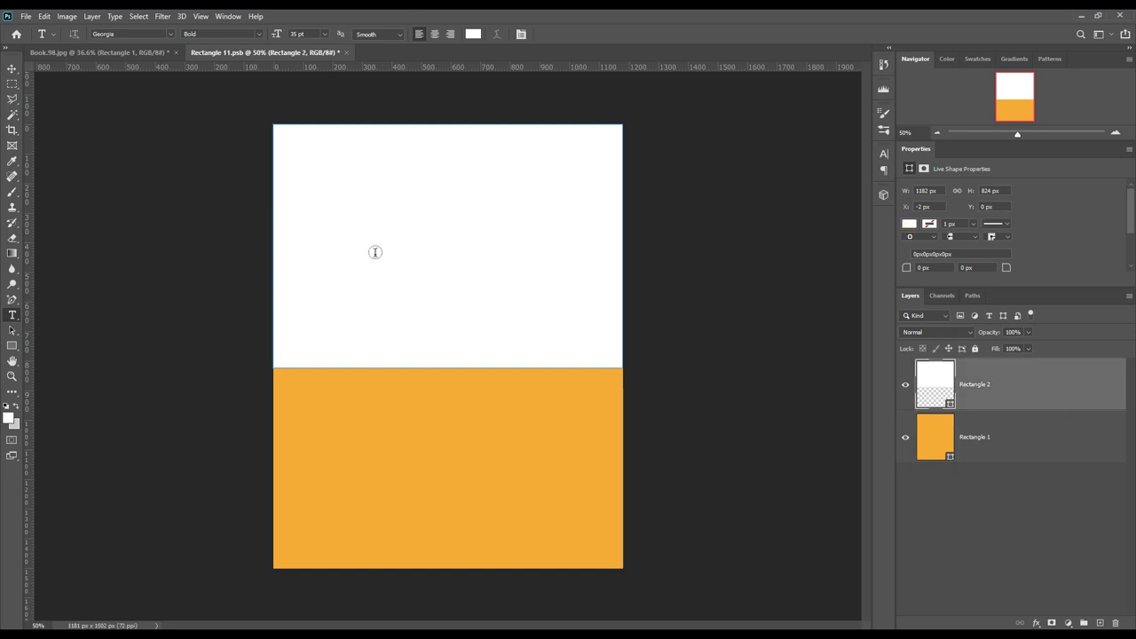
pyautogui.click(473, 34)
pyautogui.click(824, 358)
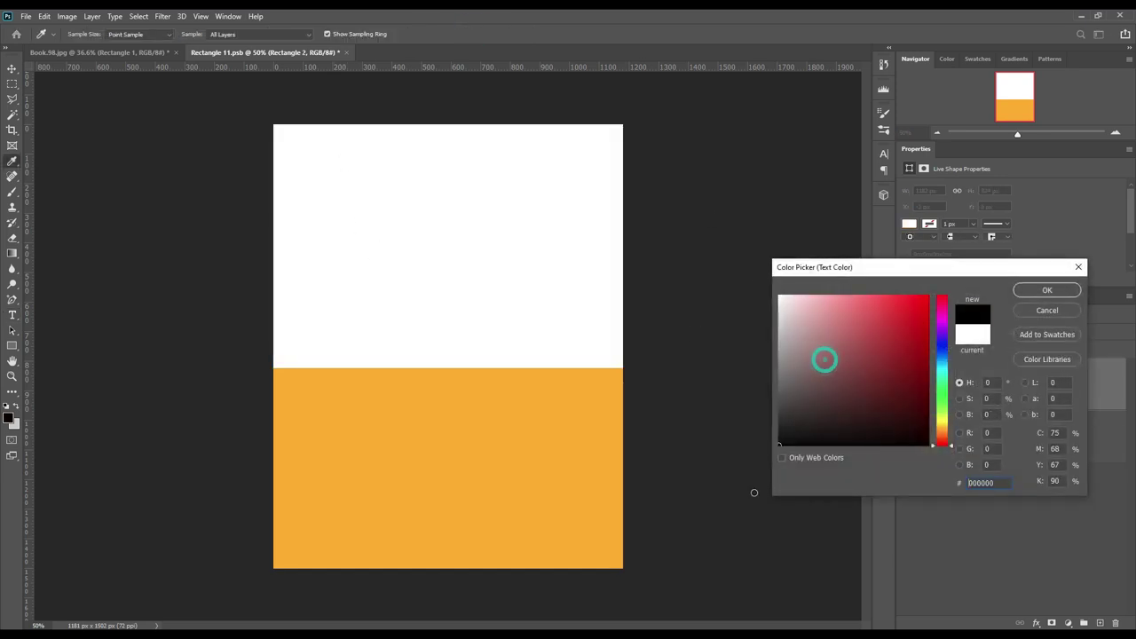
pyautogui.click(1036, 290)
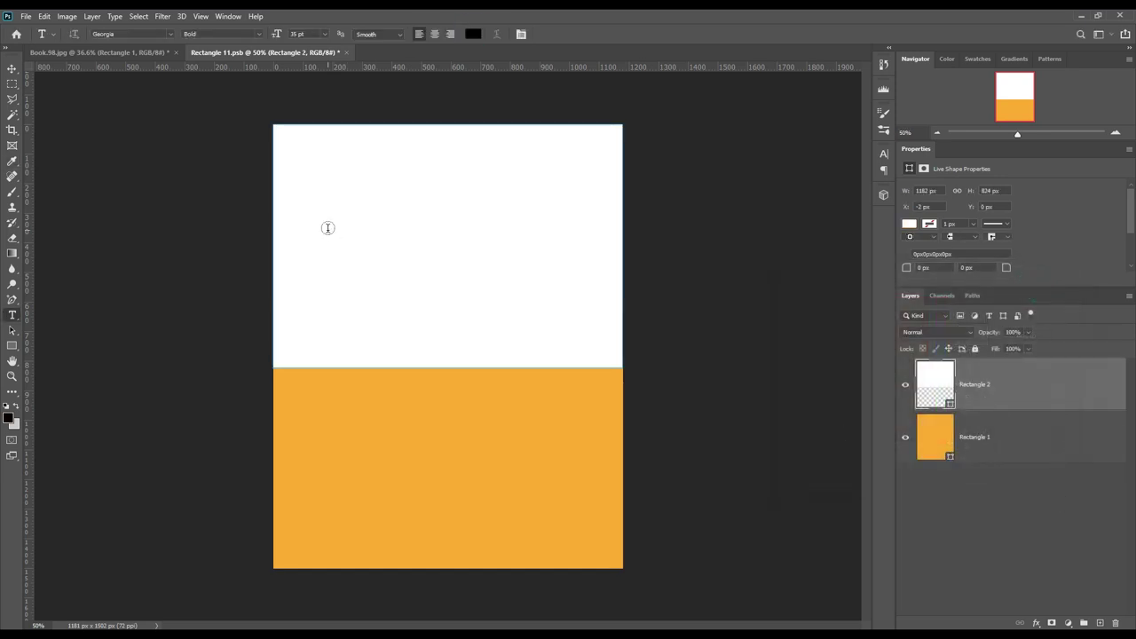
pyautogui.click(1100, 623)
pyautogui.click(318, 218)
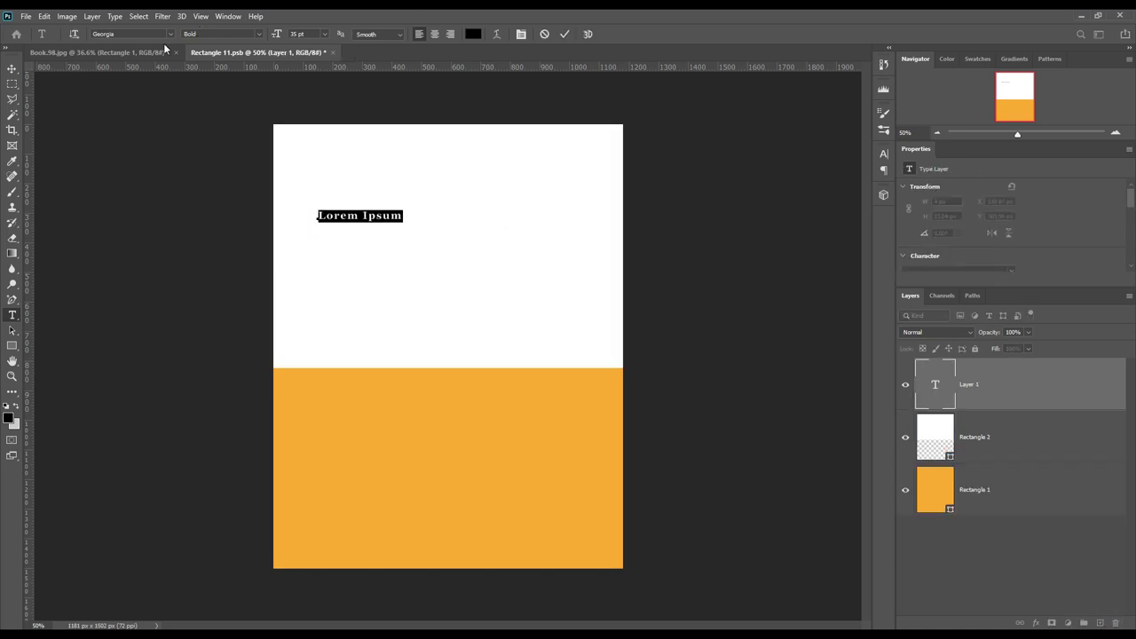
# Set letter spacing to 5, keep Georgia, and type the FREE BOOK MOCKUP title.
pyautogui.click(884, 154)
pyautogui.click(864, 198)
pyautogui.click(855, 283)
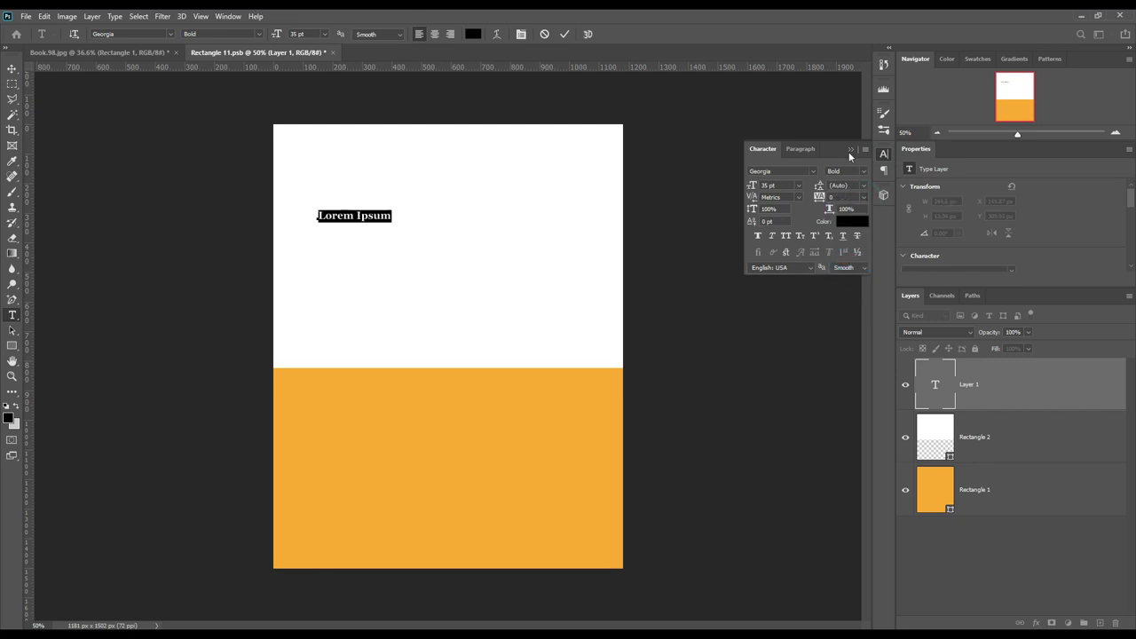
pyautogui.click(851, 149)
pyautogui.click(170, 35)
pyautogui.click(169, 36)
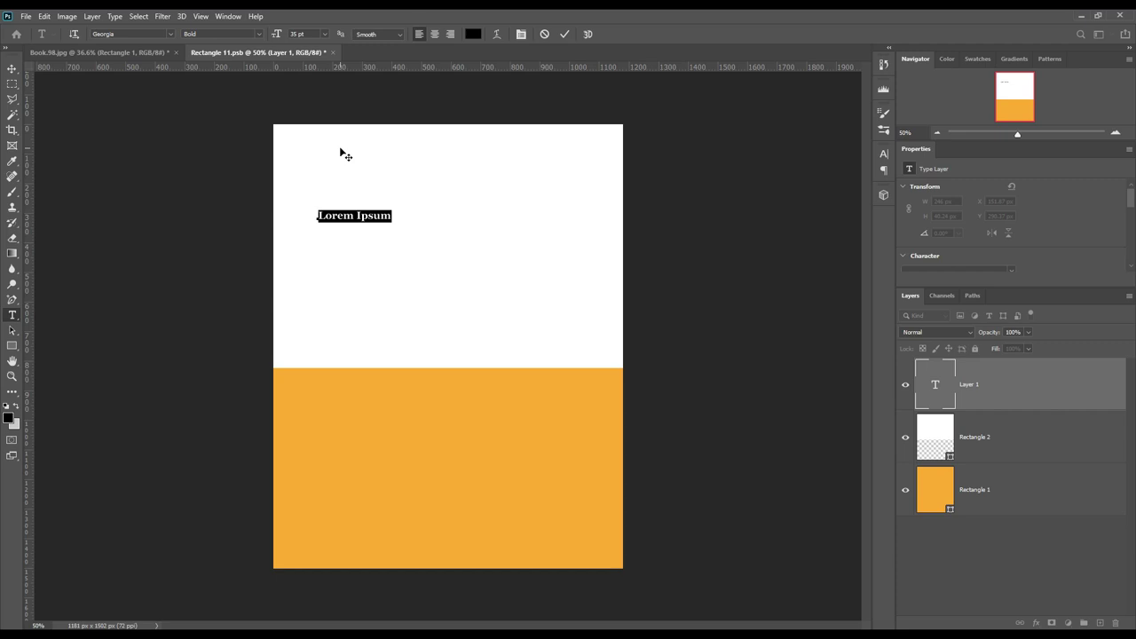
pyautogui.write('FREE')
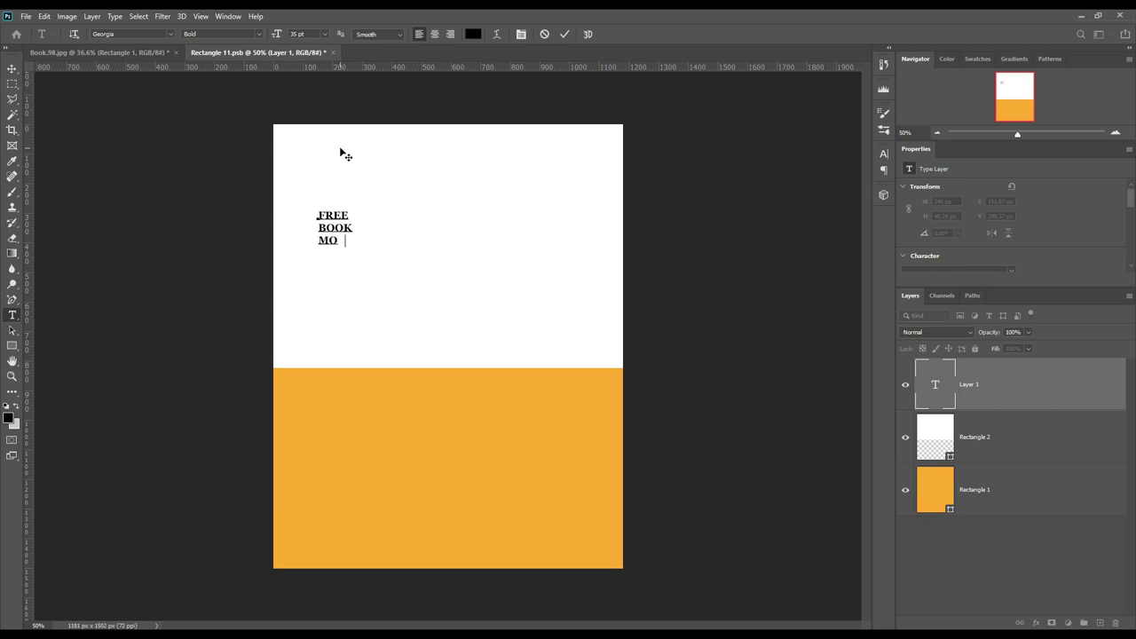
pyautogui.click(566, 34)
# Scale the title up to about 425% and position it on the white area.
pyautogui.click(12, 68)
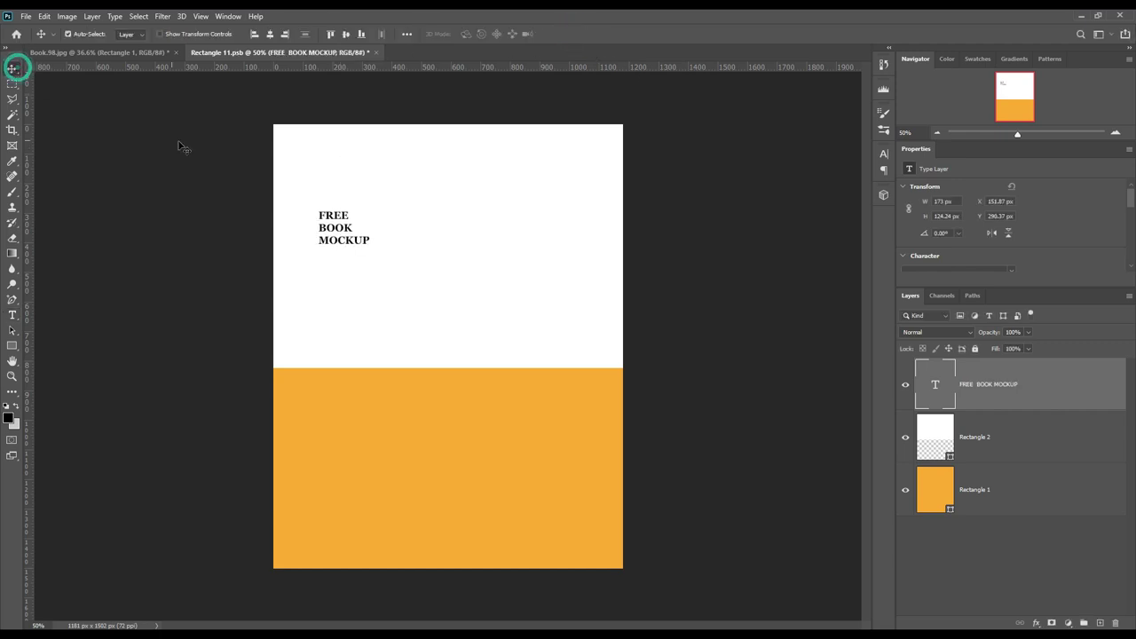
pyautogui.hotkey('ctrl', 't')
pyautogui.moveTo(370, 251); pyautogui.dragTo(540, 368)
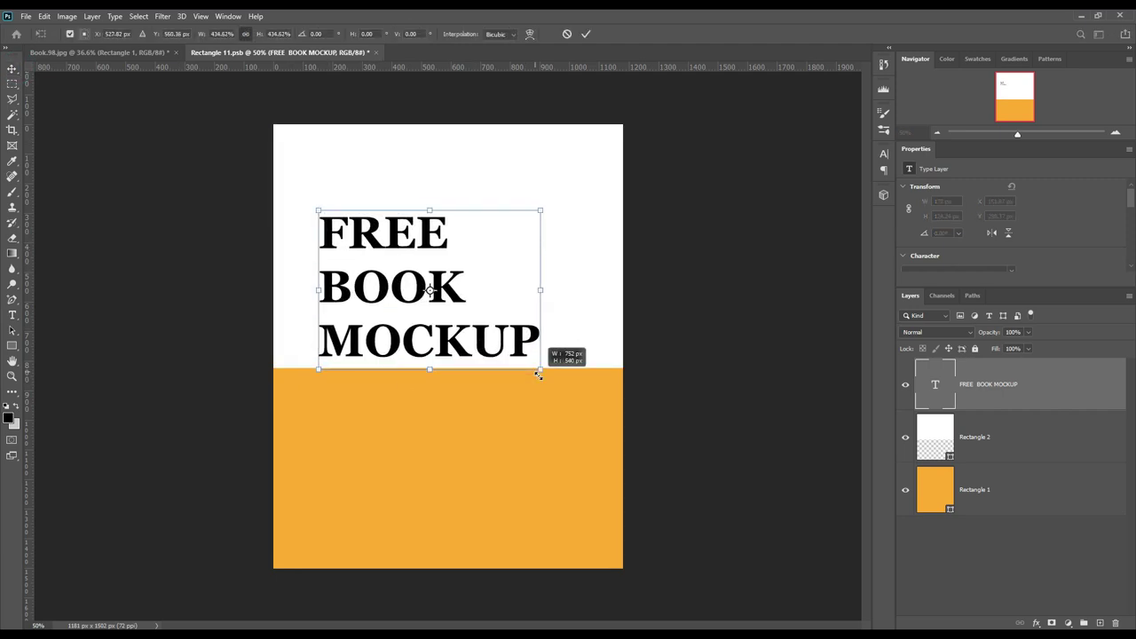
pyautogui.moveTo(462, 330); pyautogui.dragTo(469, 325)
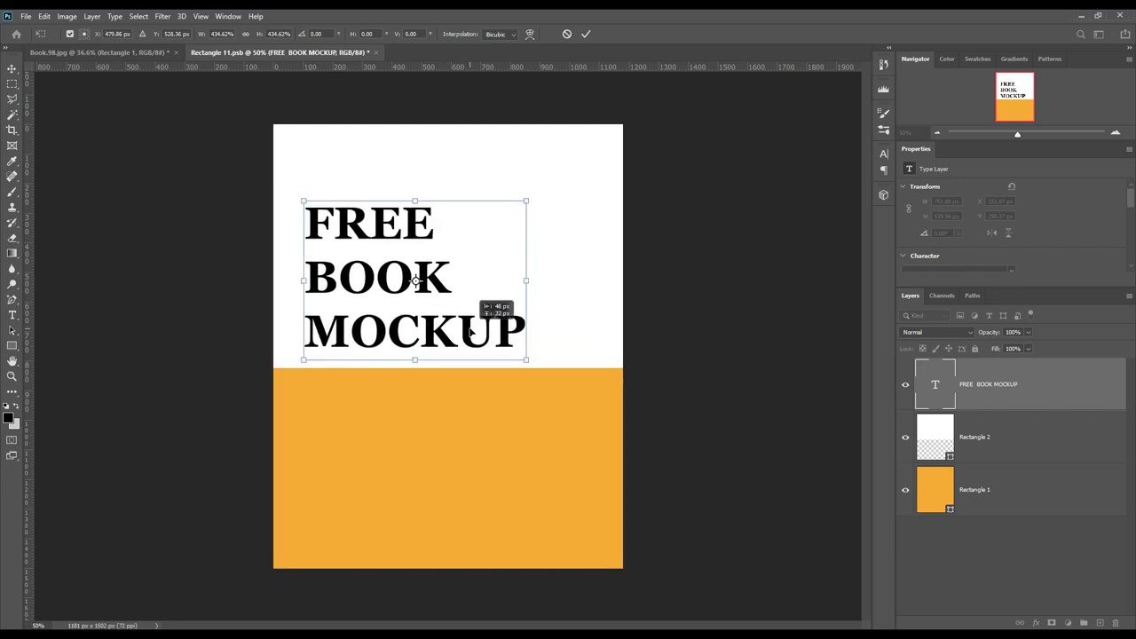
pyautogui.click(586, 34)
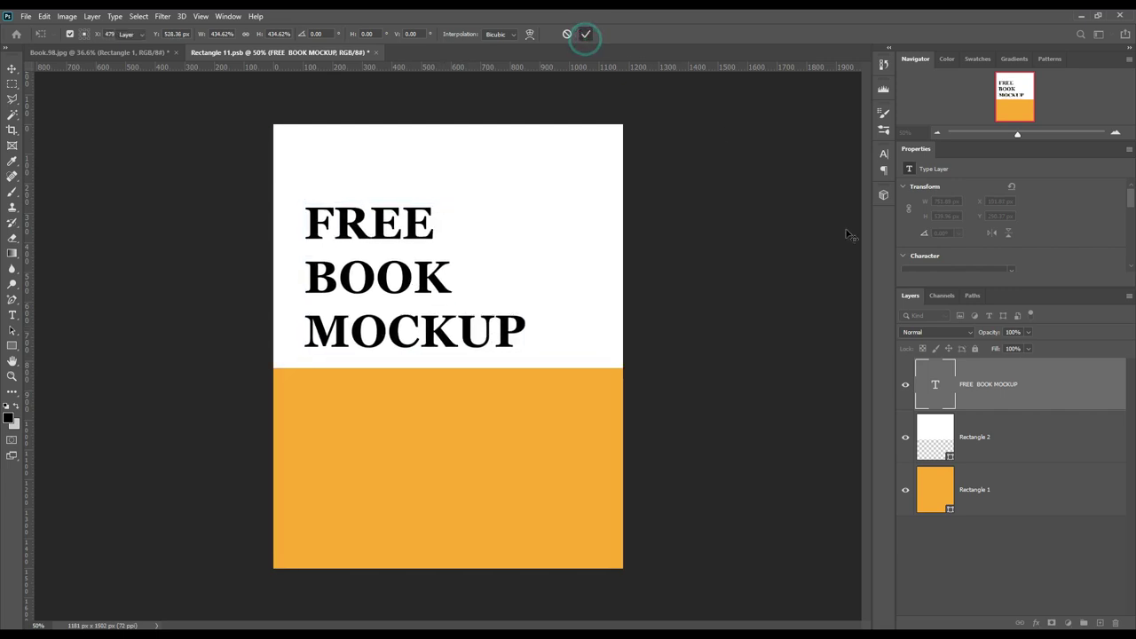
# Tighten the title's line spacing and nudge it slightly down and left.
pyautogui.click(883, 153)
pyautogui.moveTo(820, 188); pyautogui.dragTo(786, 191)
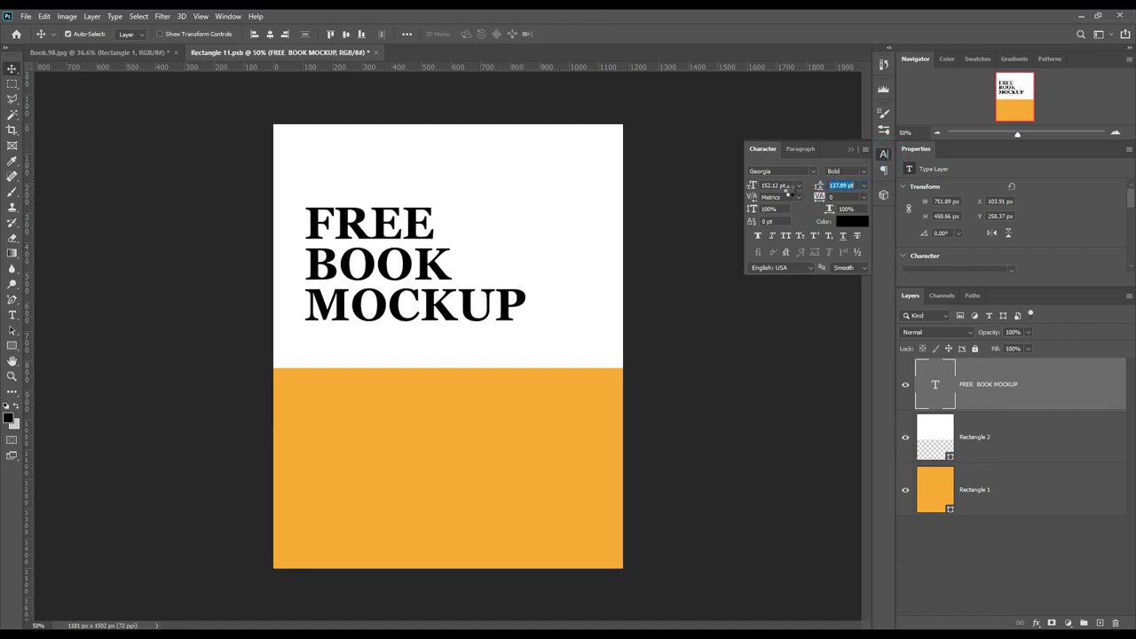
pyautogui.click(851, 148)
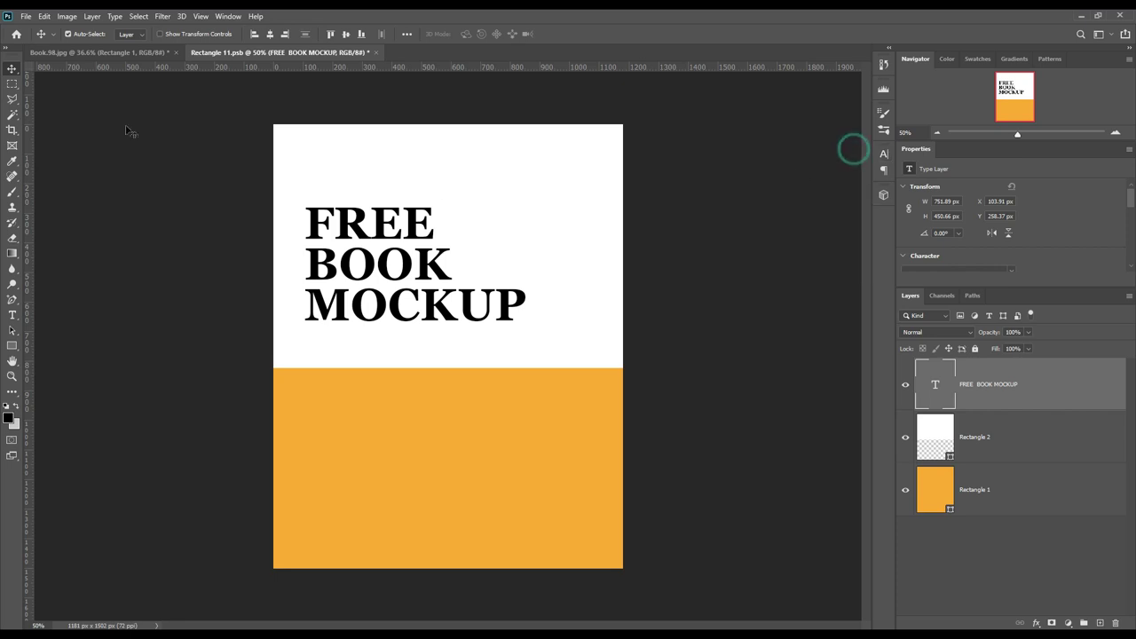
pyautogui.moveTo(417, 266); pyautogui.dragTo(414, 282)
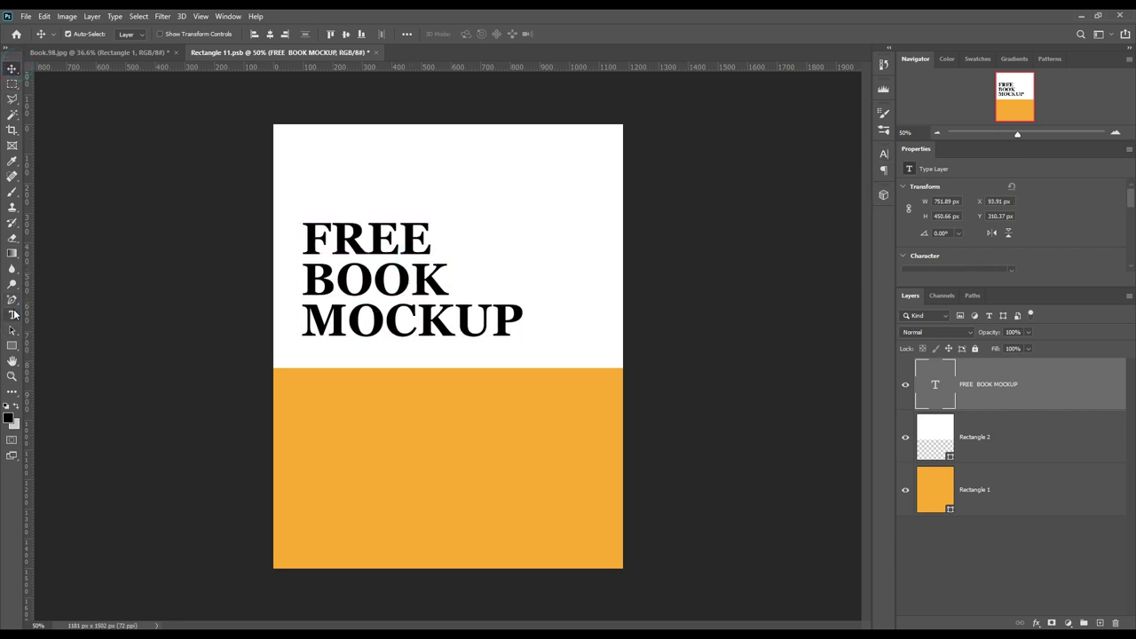
pyautogui.click(11, 315)
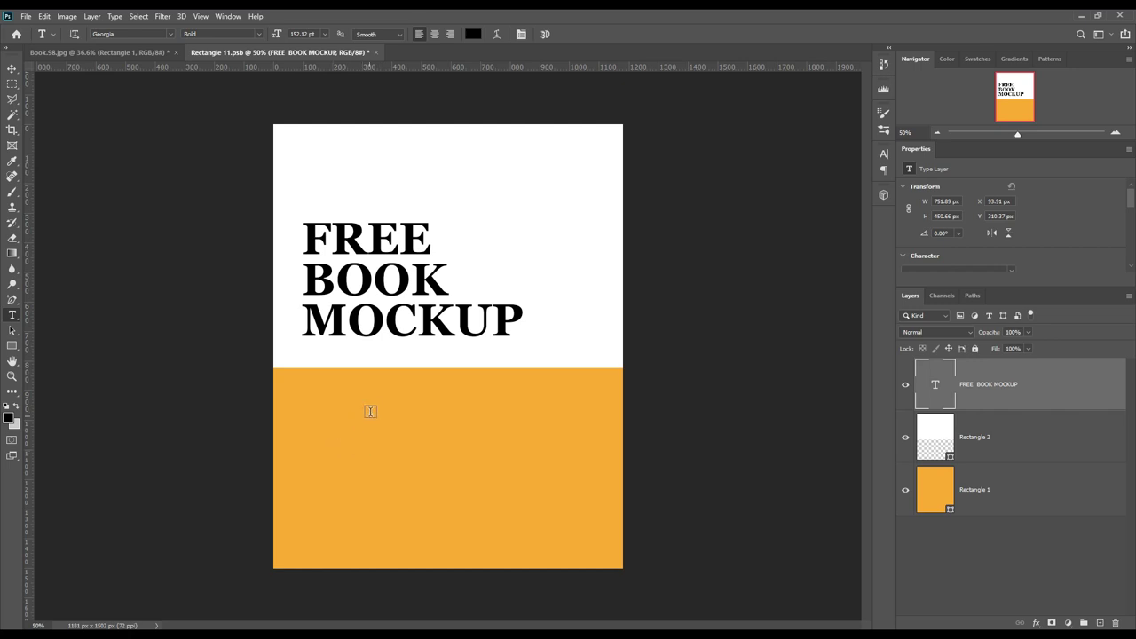
# Type MOCKUP ART on the orange area and set its font to Stencil Std.
pyautogui.click(371, 414)
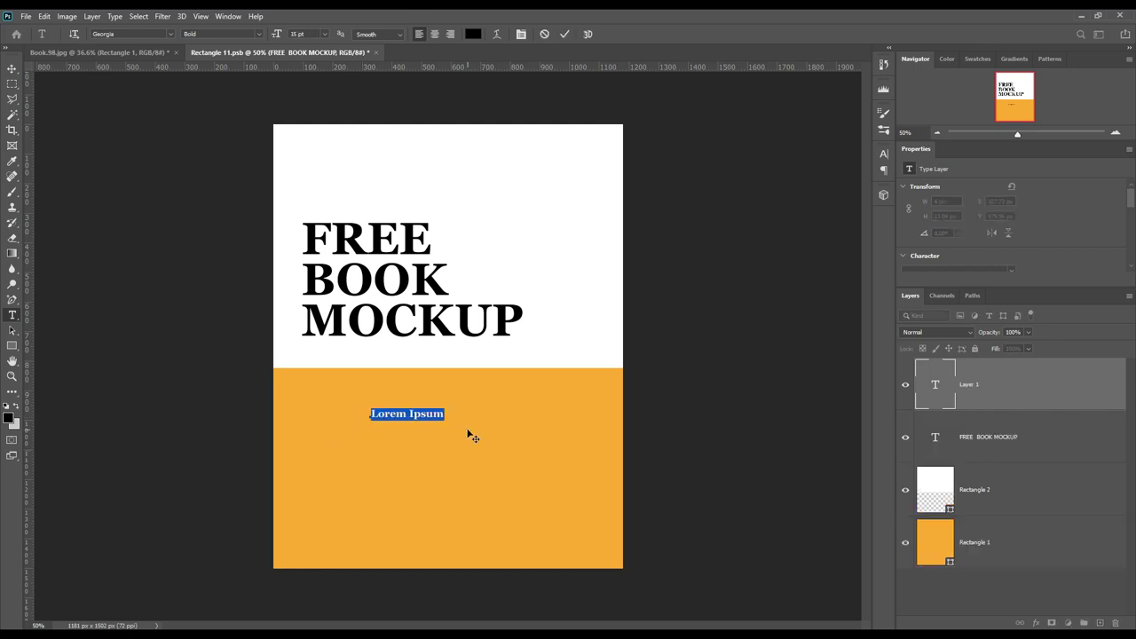
pyautogui.write('MOCKUP ART')
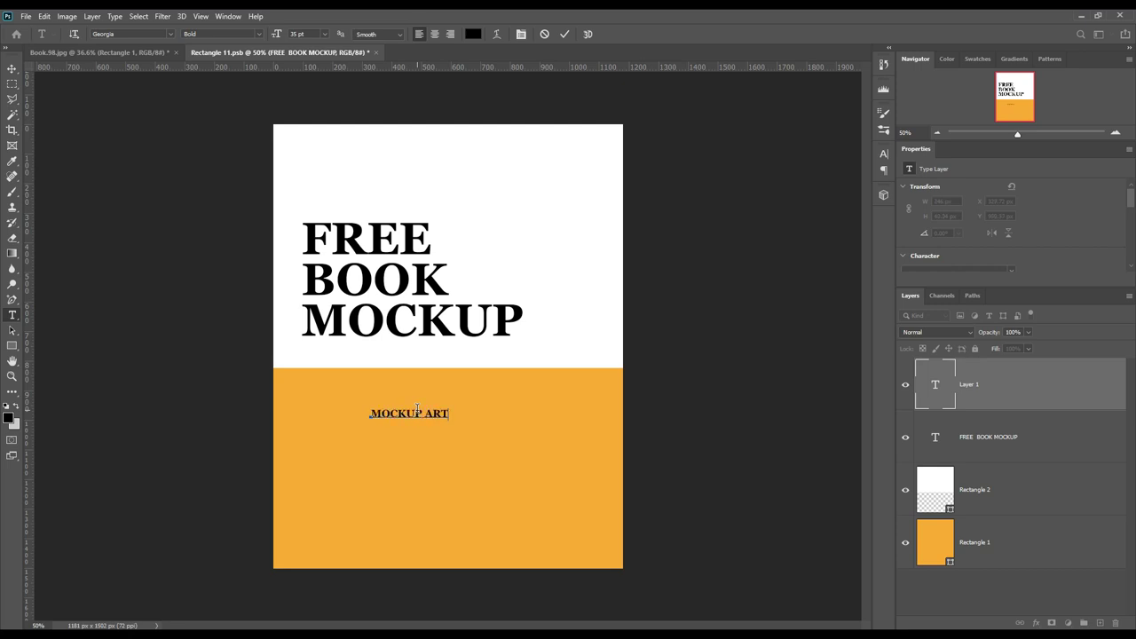
pyautogui.click(566, 34)
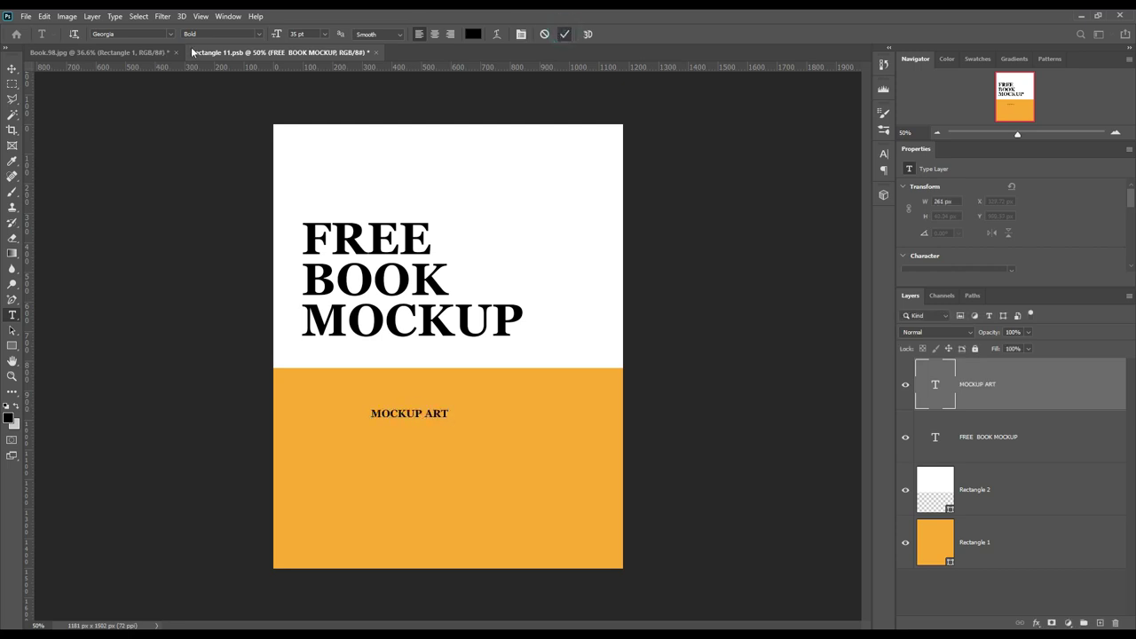
pyautogui.click(171, 36)
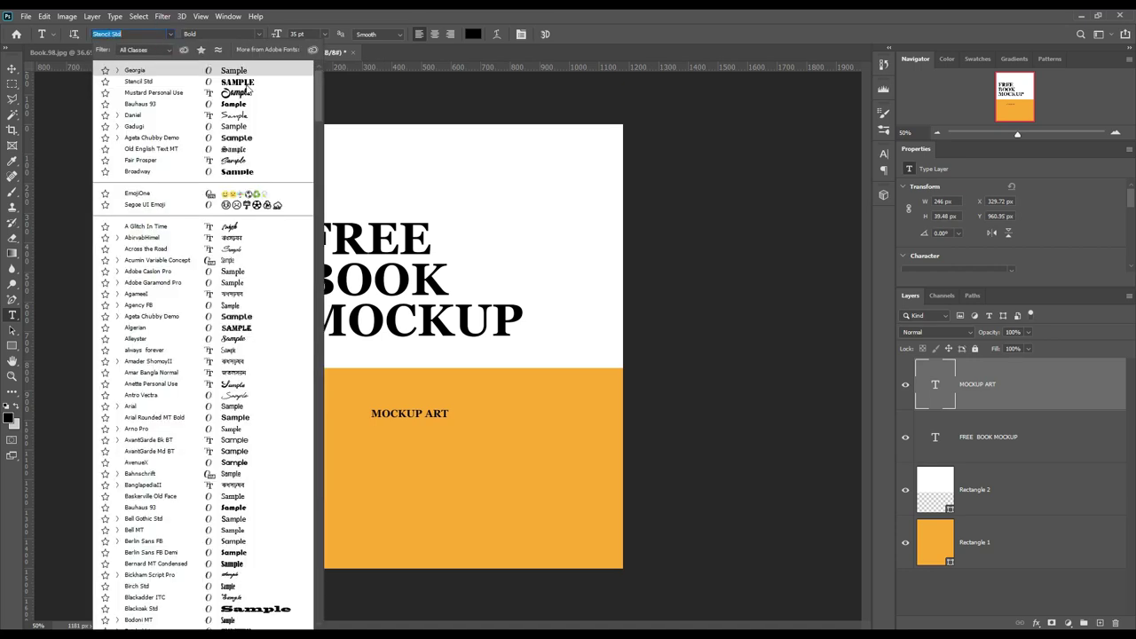
pyautogui.click(249, 81)
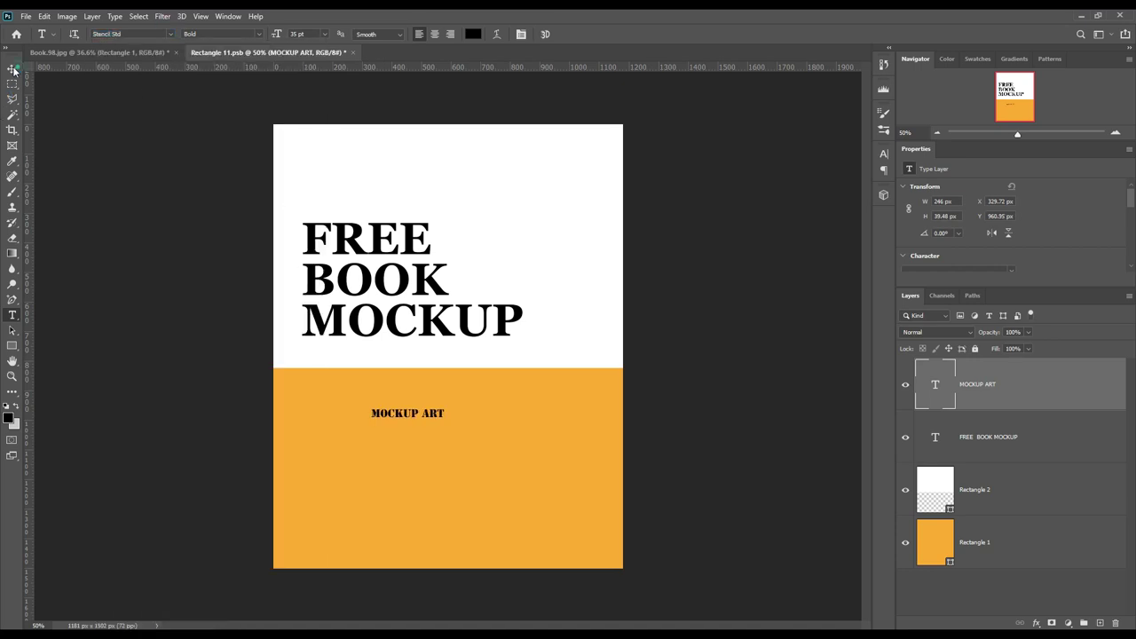
# Enlarge MOCKUP ART and centre it horizontally on the cover.
pyautogui.click(12, 68)
pyautogui.hotkey('ctrl', 't')
pyautogui.moveTo(446, 407); pyautogui.dragTo(556, 392)
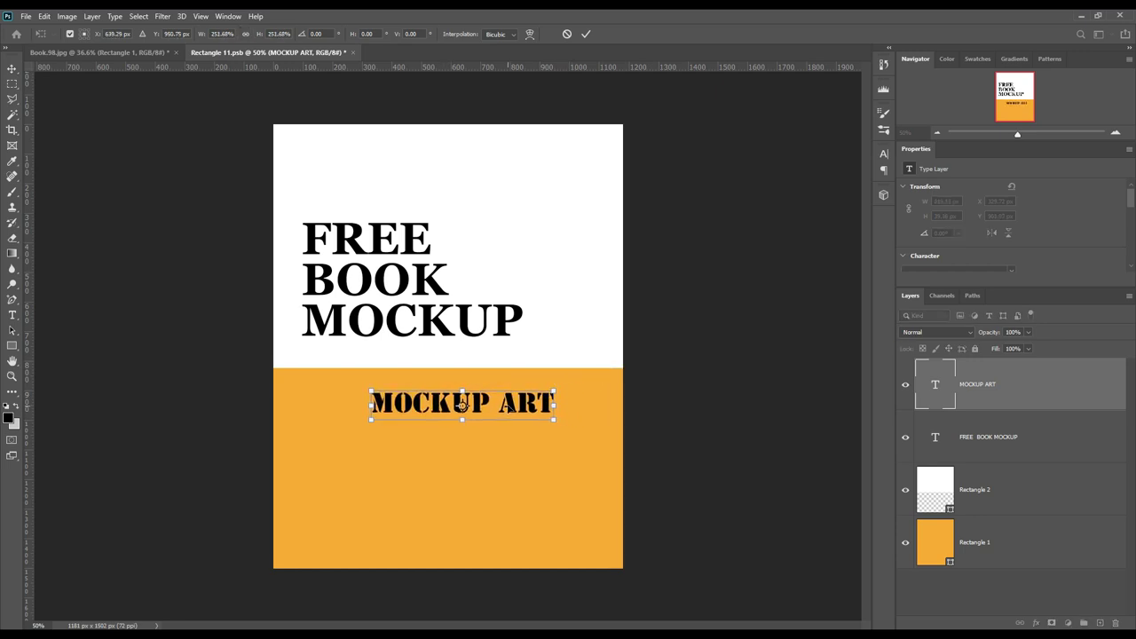
pyautogui.moveTo(462, 404)
pyautogui.mouseDown()
pyautogui.moveTo(432, 403)
pyautogui.moveTo(504, 404)
pyautogui.mouseUp()
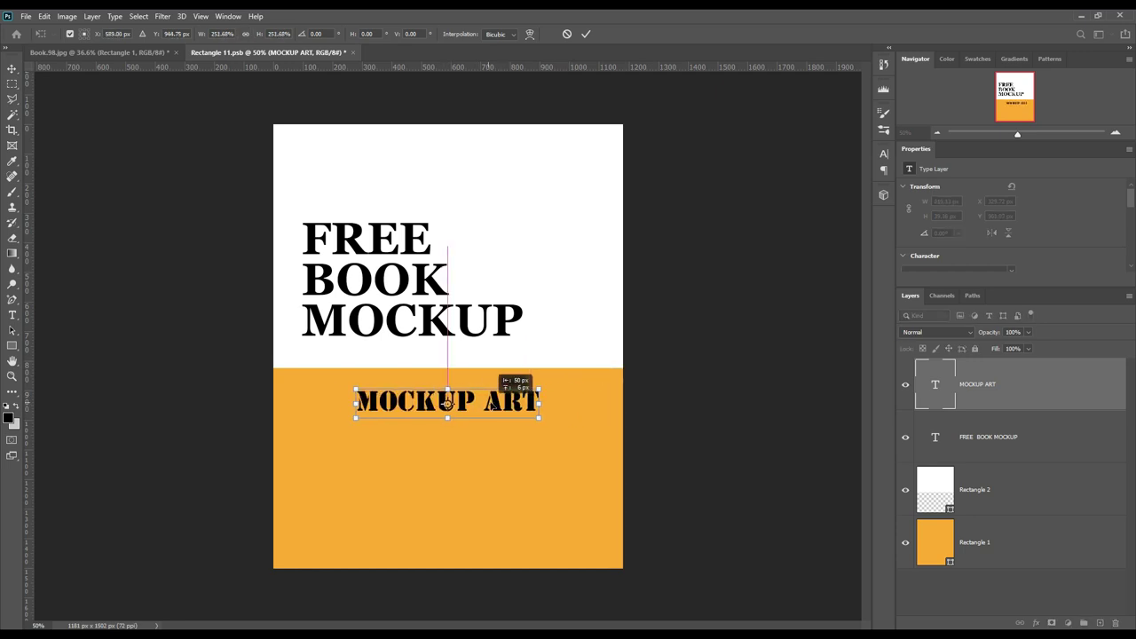
pyautogui.click(586, 34)
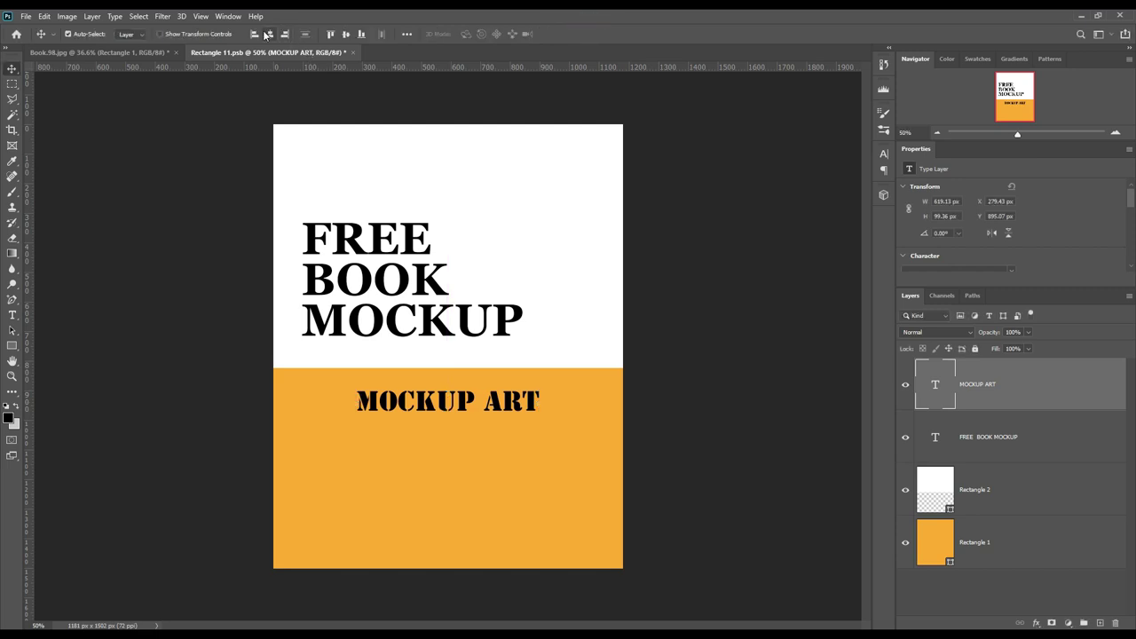
pyautogui.click(270, 34)
# Draw a centred Lorem ipsum paragraph box low on the orange band with new leading.
pyautogui.click(12, 315)
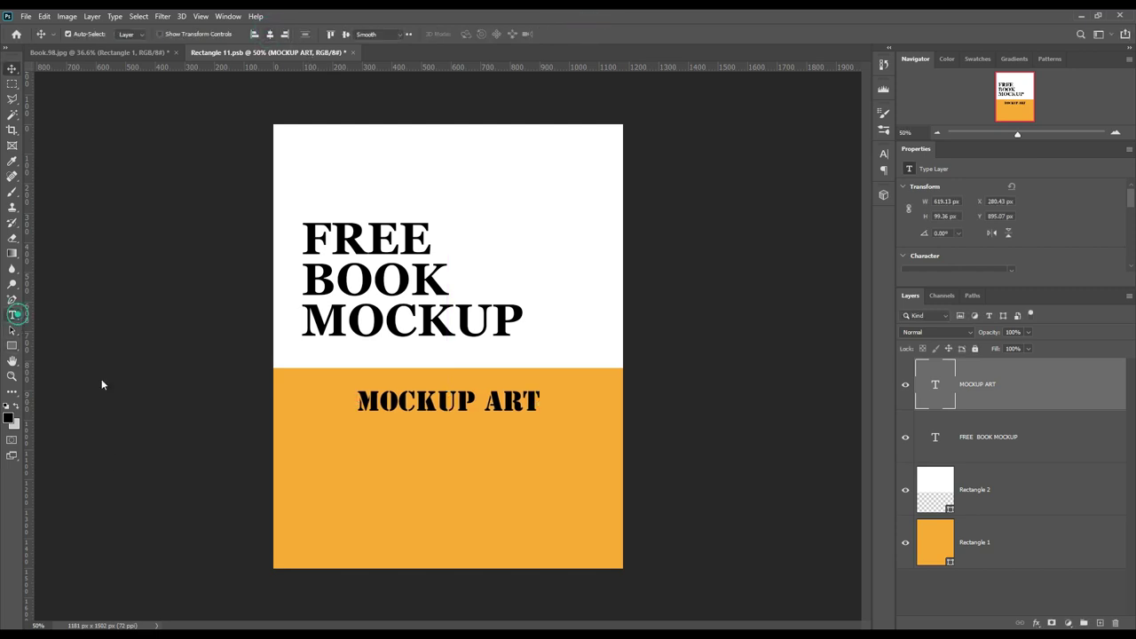
pyautogui.moveTo(310, 471); pyautogui.dragTo(594, 538)
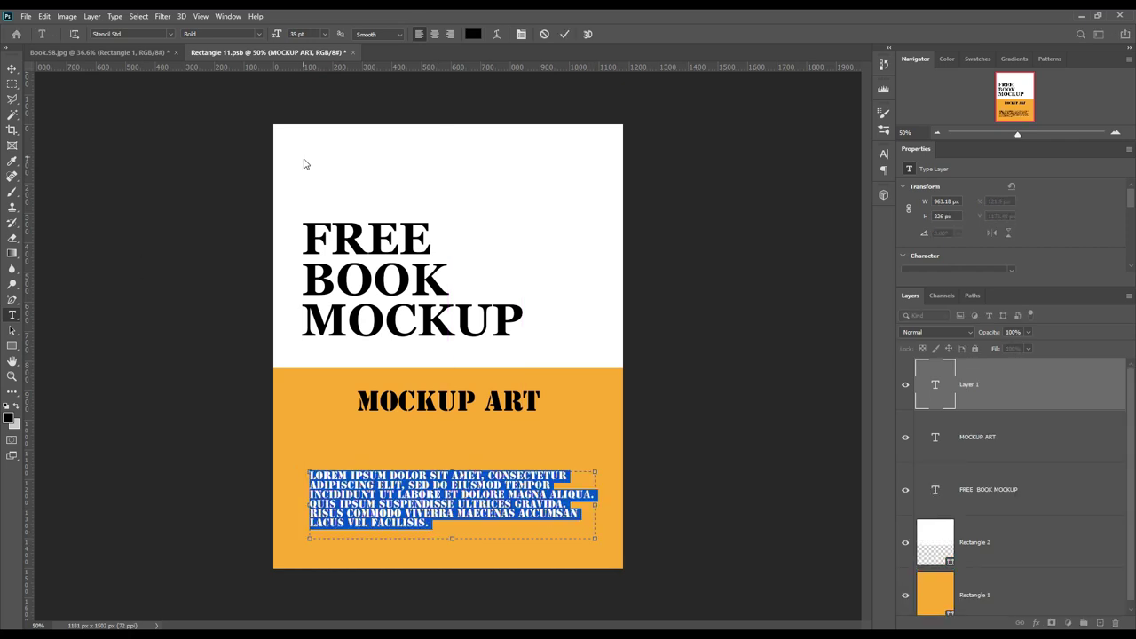
pyautogui.click(434, 40)
pyautogui.click(883, 154)
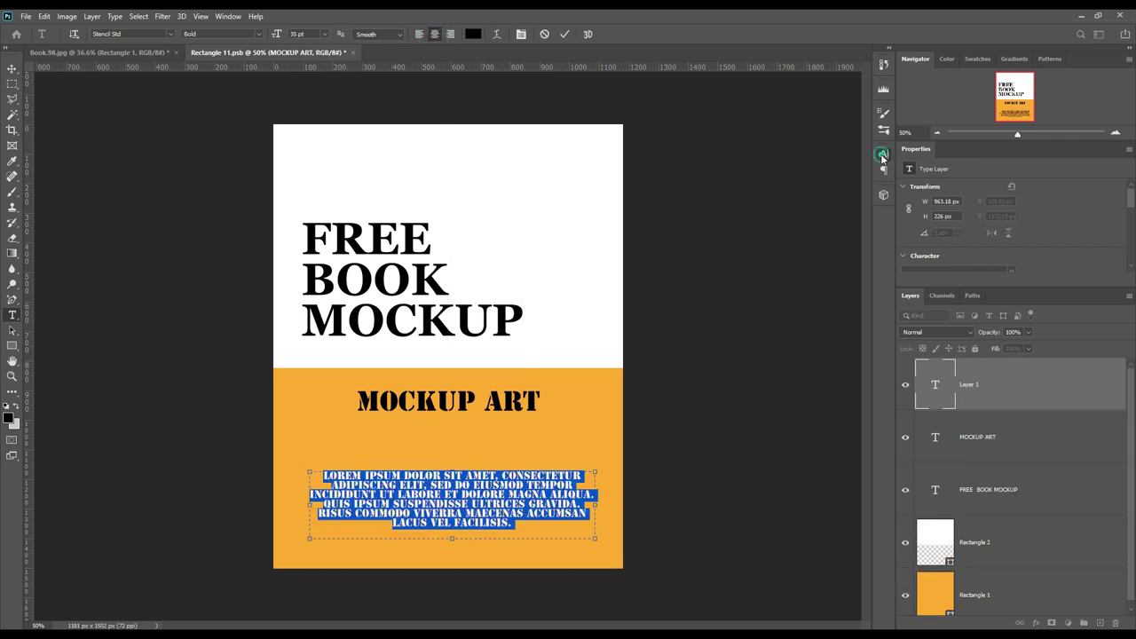
pyautogui.click(864, 185)
pyautogui.click(856, 204)
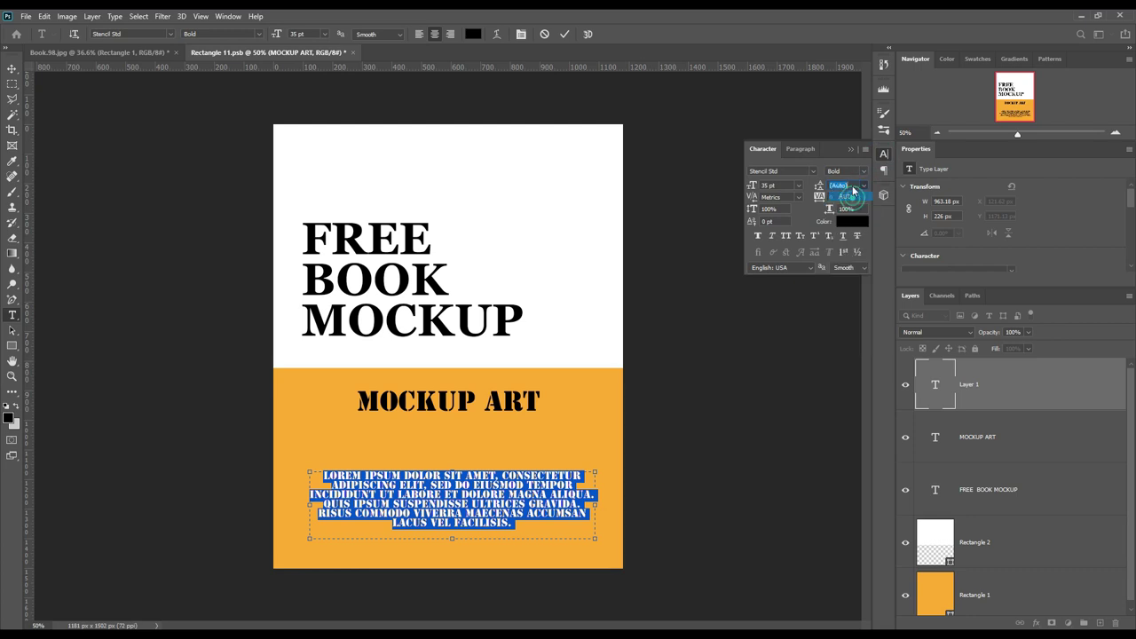
pyautogui.click(850, 153)
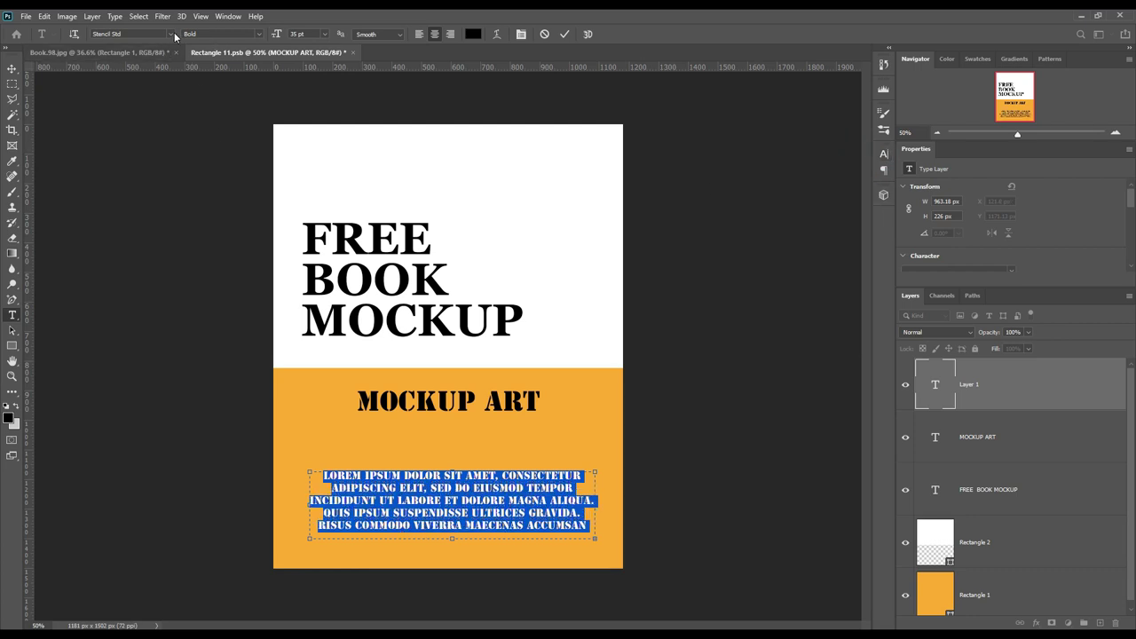
# Set the paragraph in Georgia, raise it, and centre it horizontally on the cover.
pyautogui.click(171, 34)
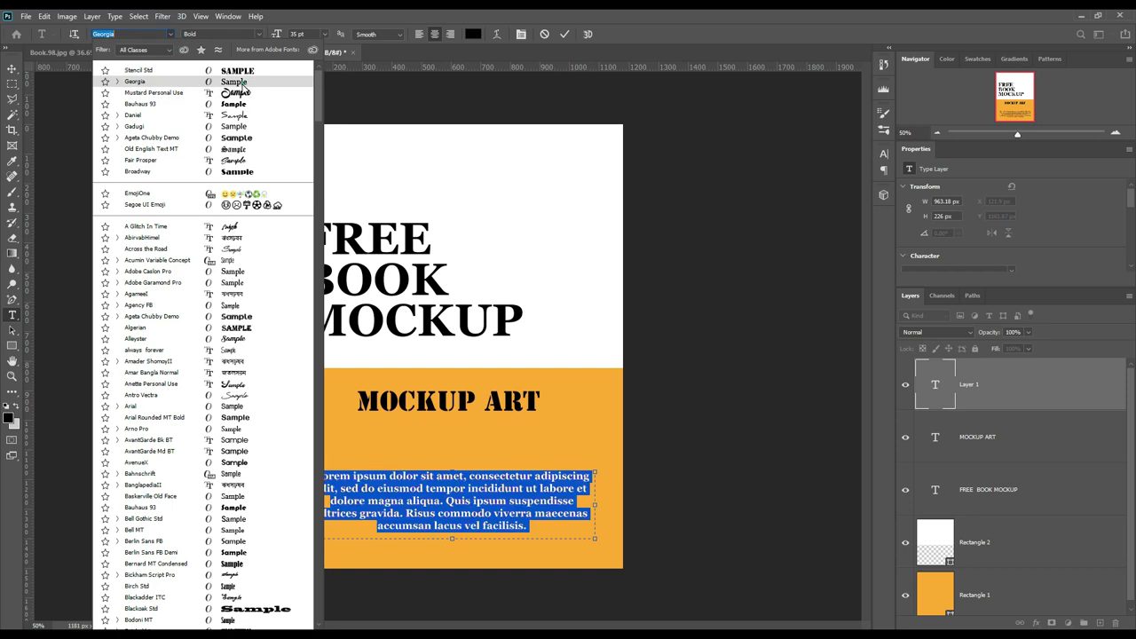
pyautogui.click(178, 81)
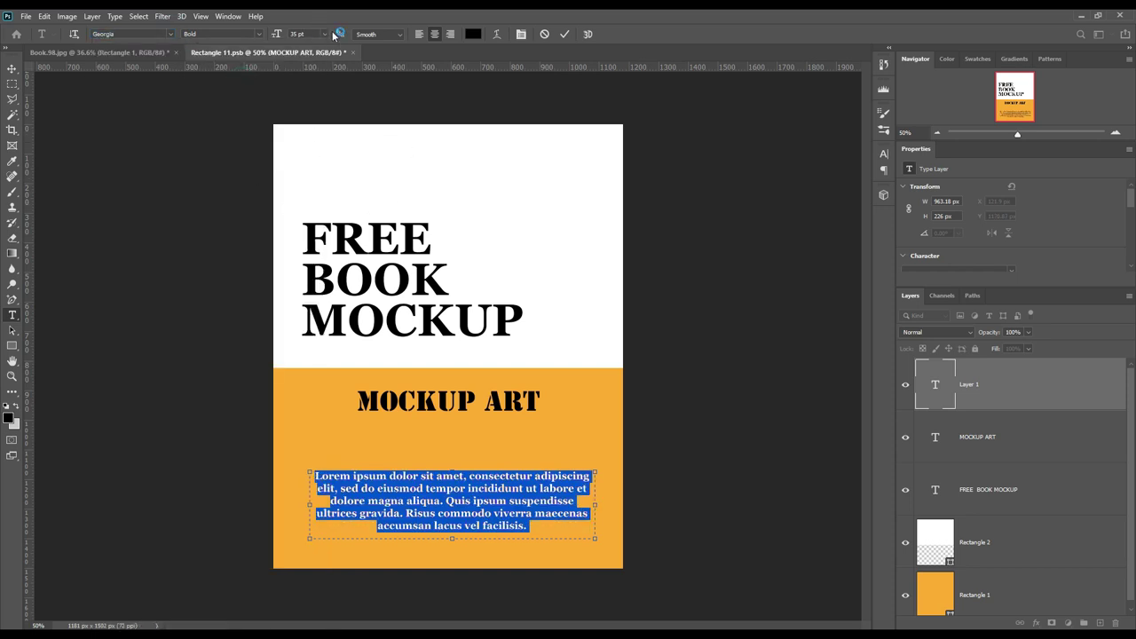
pyautogui.click(13, 69)
pyautogui.moveTo(467, 520); pyautogui.dragTo(466, 495)
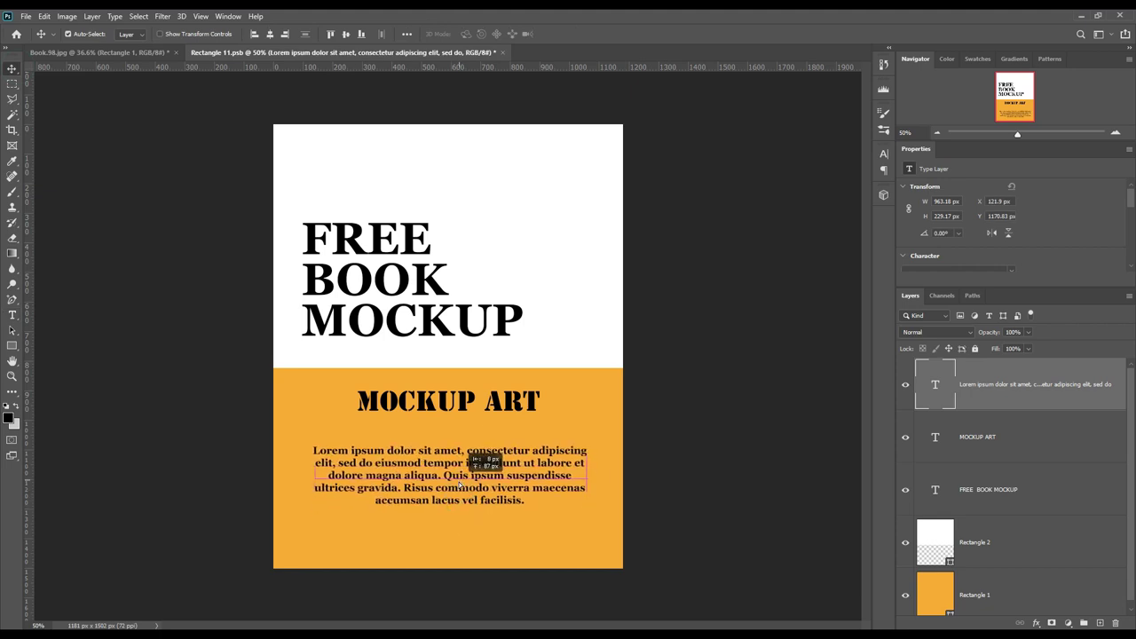
pyautogui.click(270, 34)
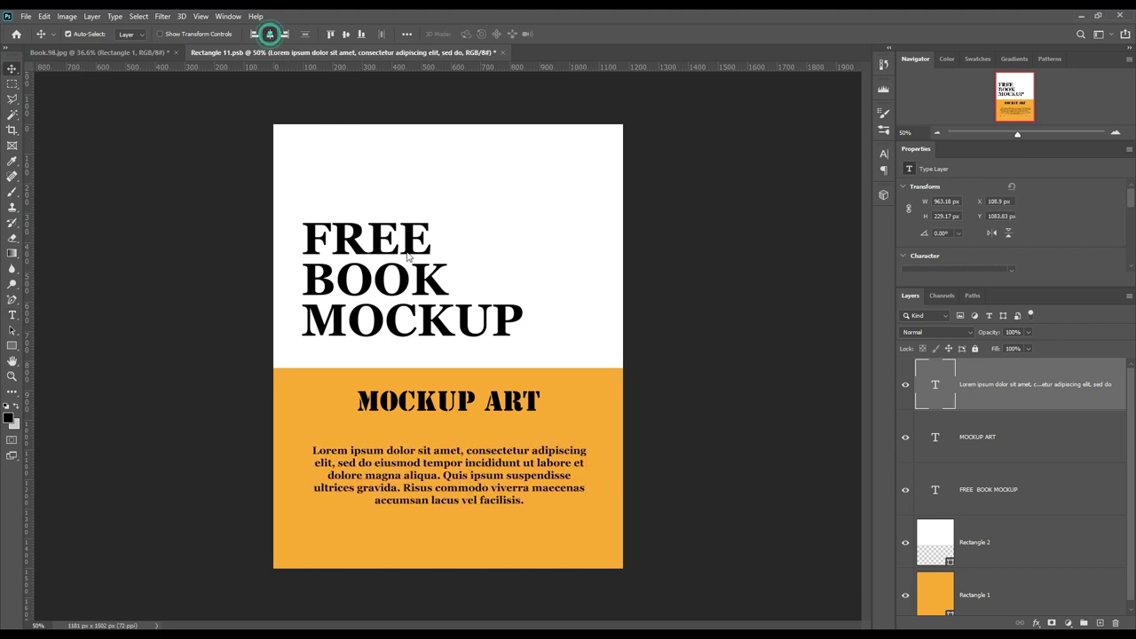
pyautogui.click(449, 411)
# Nudge MOCKUP ART down and FREE BOOK MOCKUP up with the arrow keys.
pyautogui.press('Down')
pyautogui.press('Down')
pyautogui.press('Down')
pyautogui.press('Down')
pyautogui.press('Down')
pyautogui.press('Down')
pyautogui.press('Down')
pyautogui.press('Down')
pyautogui.press('Down')
pyautogui.press('Down')
pyautogui.press('Down')
pyautogui.press('Down')
pyautogui.press('Down')
pyautogui.click(387, 255)
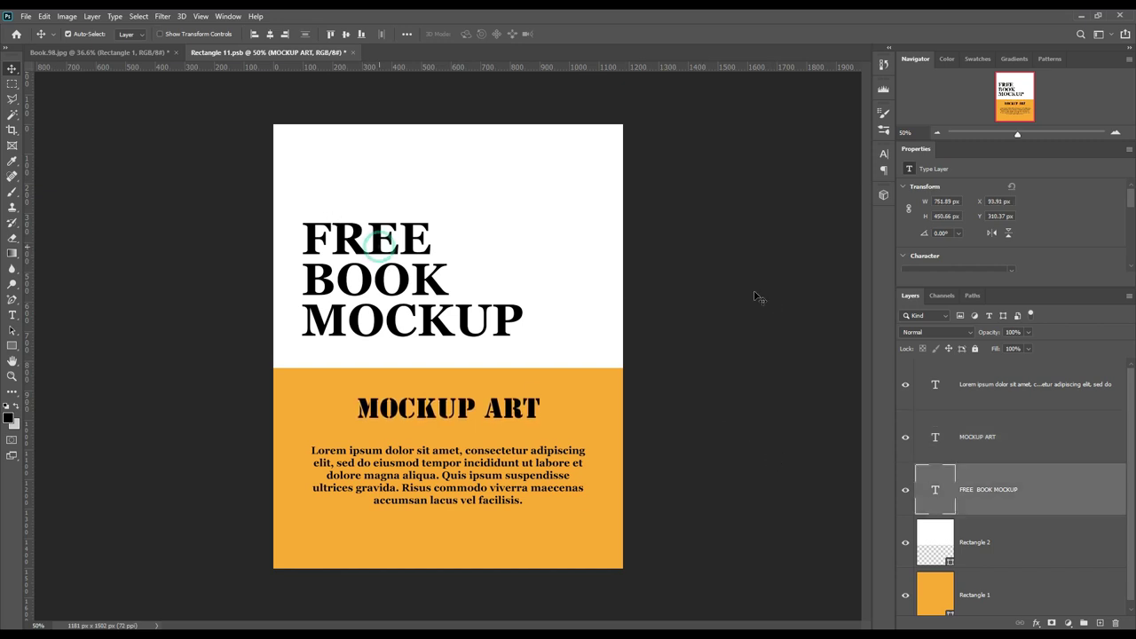
pyautogui.press('Up')
pyautogui.press('Up')
pyautogui.press('Up')
pyautogui.press('Up')
pyautogui.press('Up')
pyautogui.press('Up')
pyautogui.press('Up')
pyautogui.press('Up')
pyautogui.press('Up')
pyautogui.press('Up')
pyautogui.press('Up')
pyautogui.press('Up')
pyautogui.click(719, 312)
# Save the cover, recheck Rectangle 1's orange fill, and return to Book.98.jpg.
pyautogui.click(24, 16)
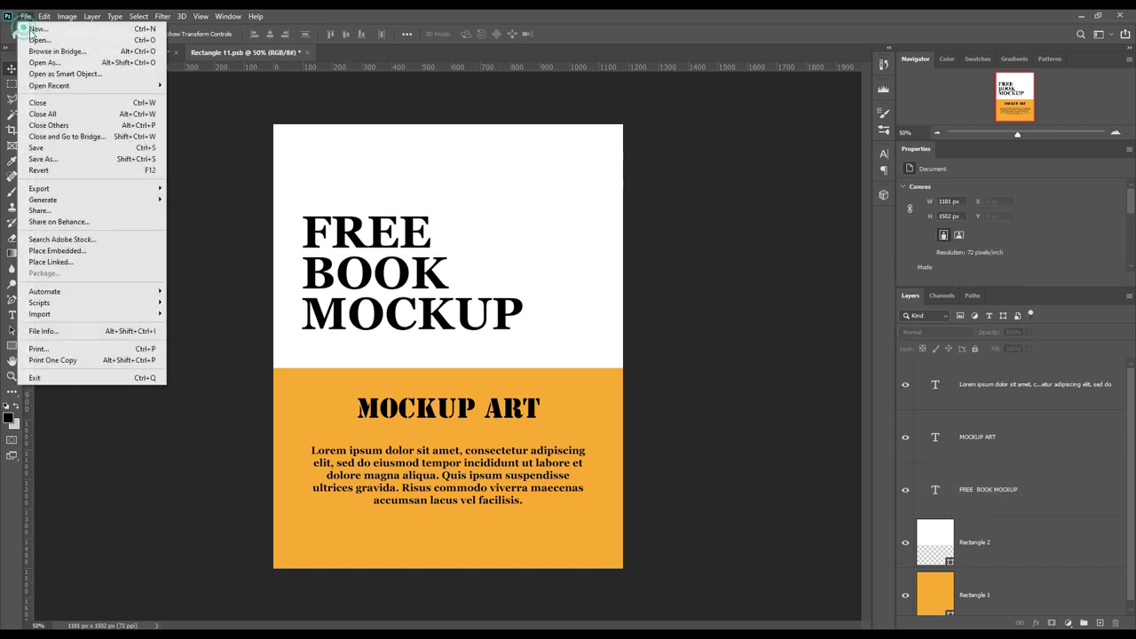
pyautogui.click(45, 146)
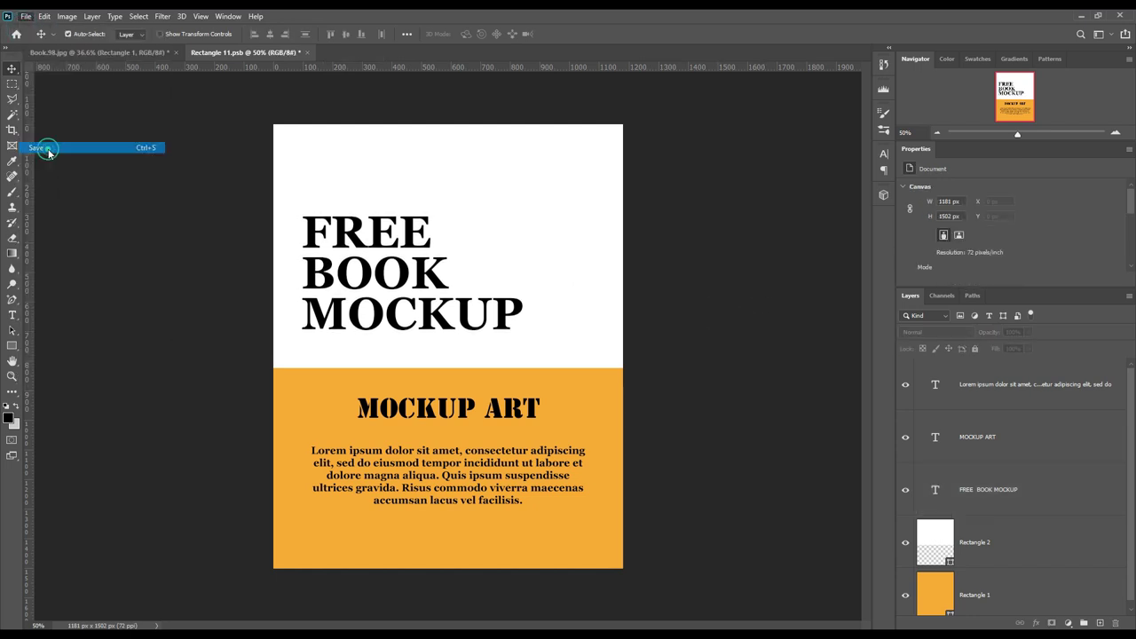
pyautogui.doubleClick(948, 611)
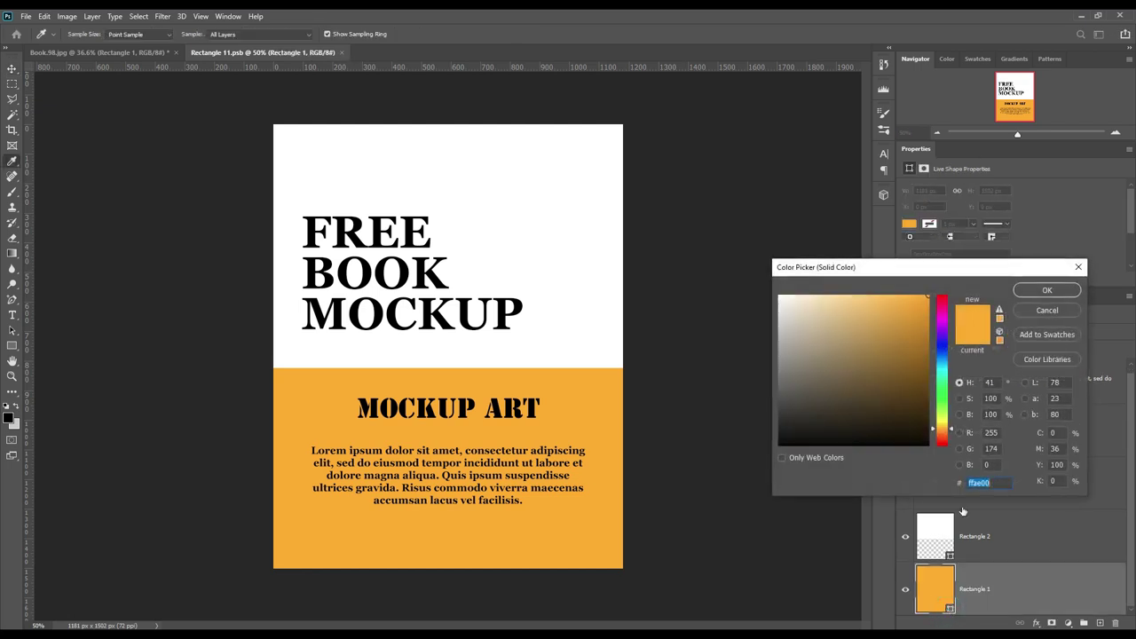
pyautogui.click(1048, 290)
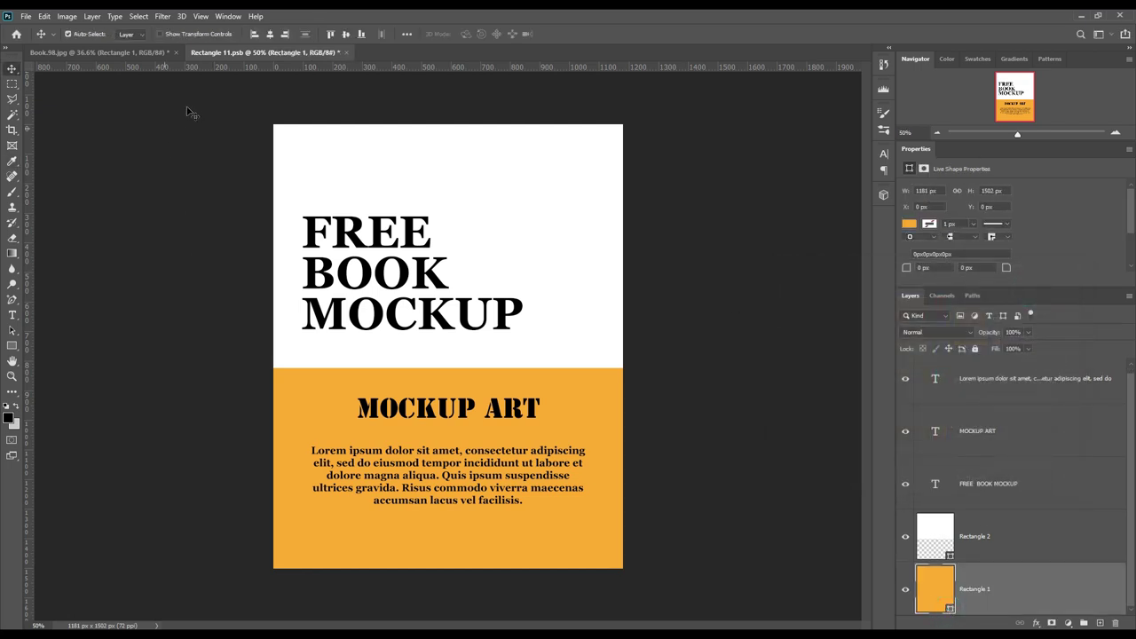
pyautogui.click(138, 52)
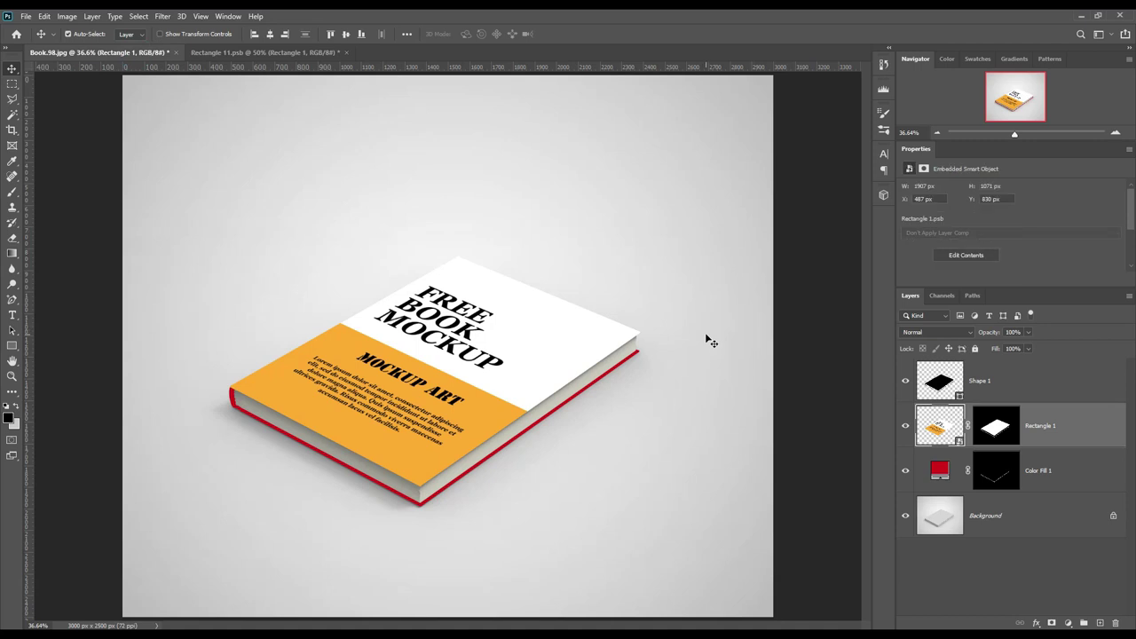
# Recolour the Color Fill 1 edge layer to hex ffae00.
pyautogui.doubleClick(943, 469)
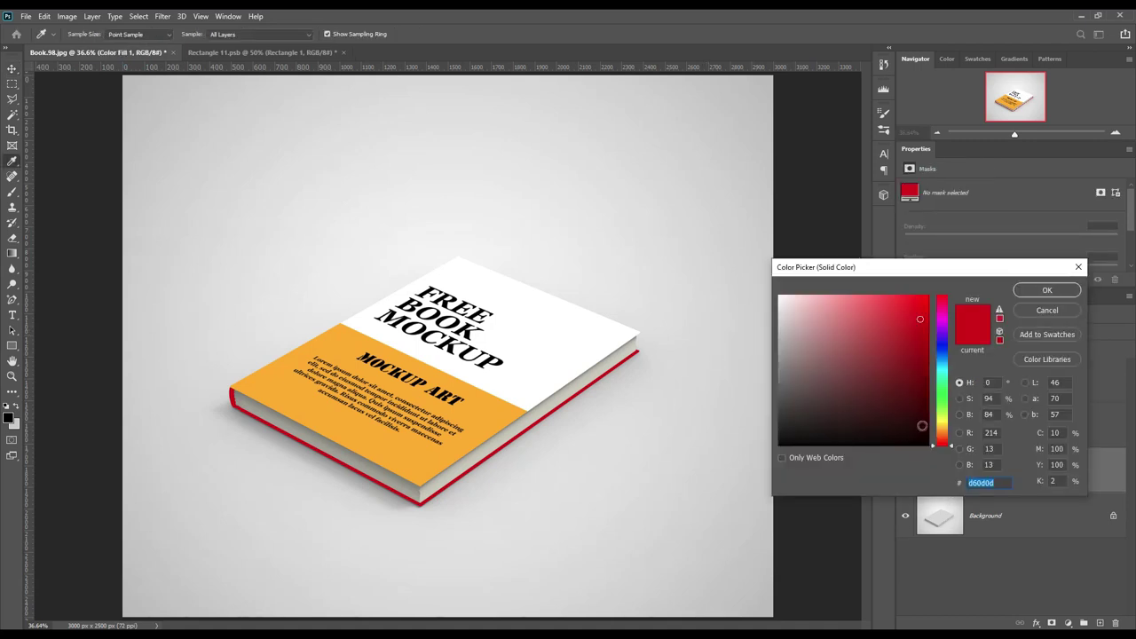
pyautogui.write('ffae00')
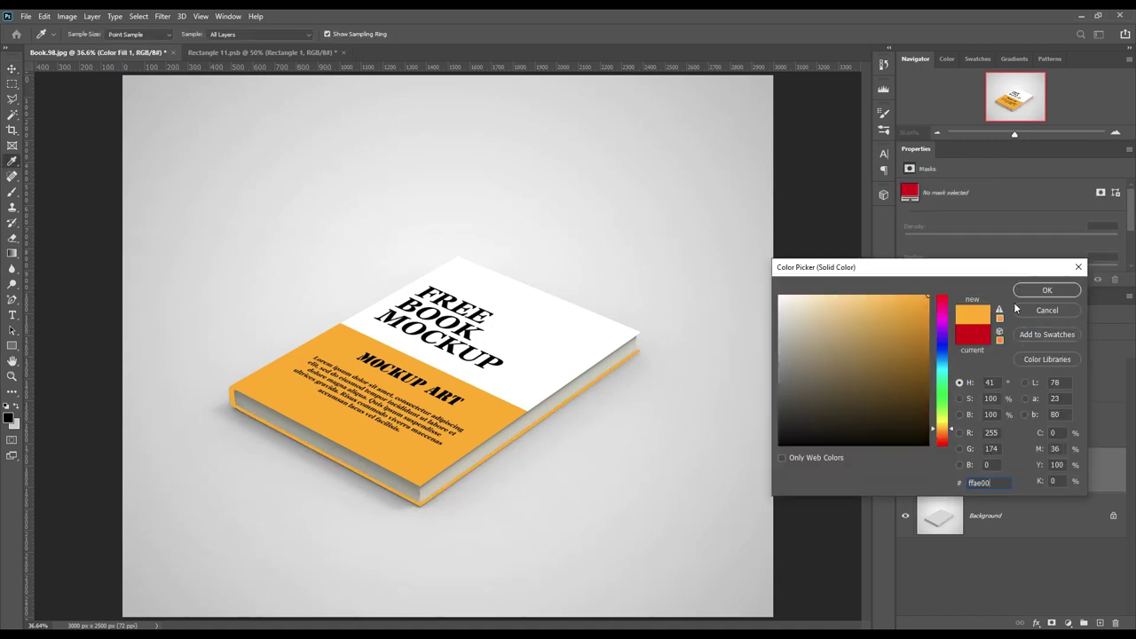
pyautogui.click(1028, 292)
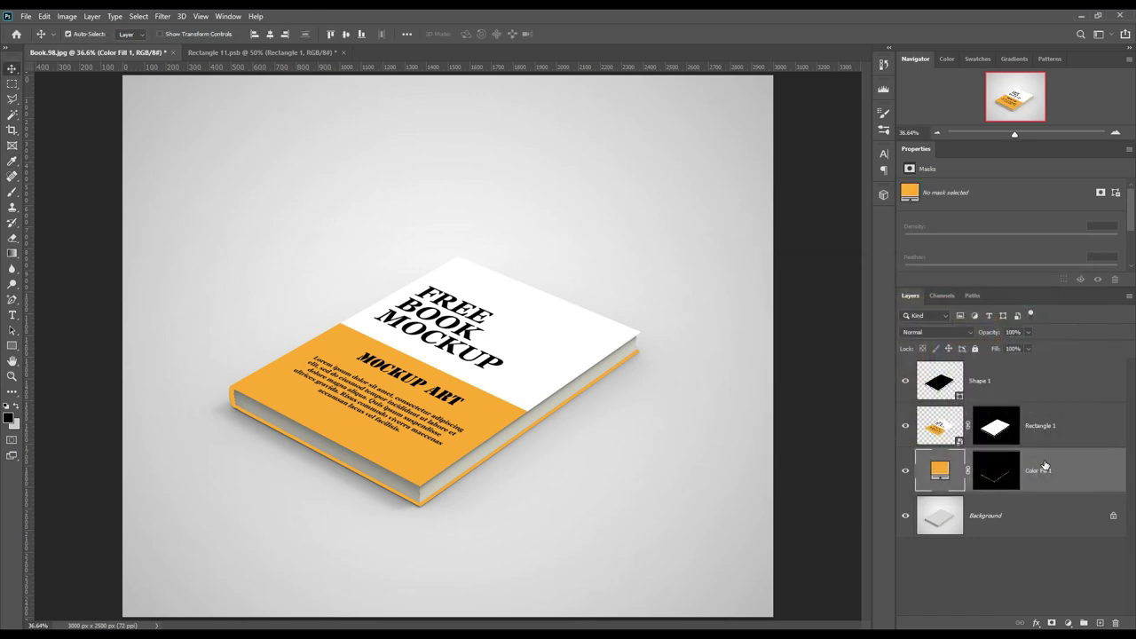
# Copy the book area from Background to Layer 1 above the cover, blended as Linear Burn.
pyautogui.keyDown('ctrl'); pyautogui.click(994, 429); pyautogui.keyUp('ctrl')
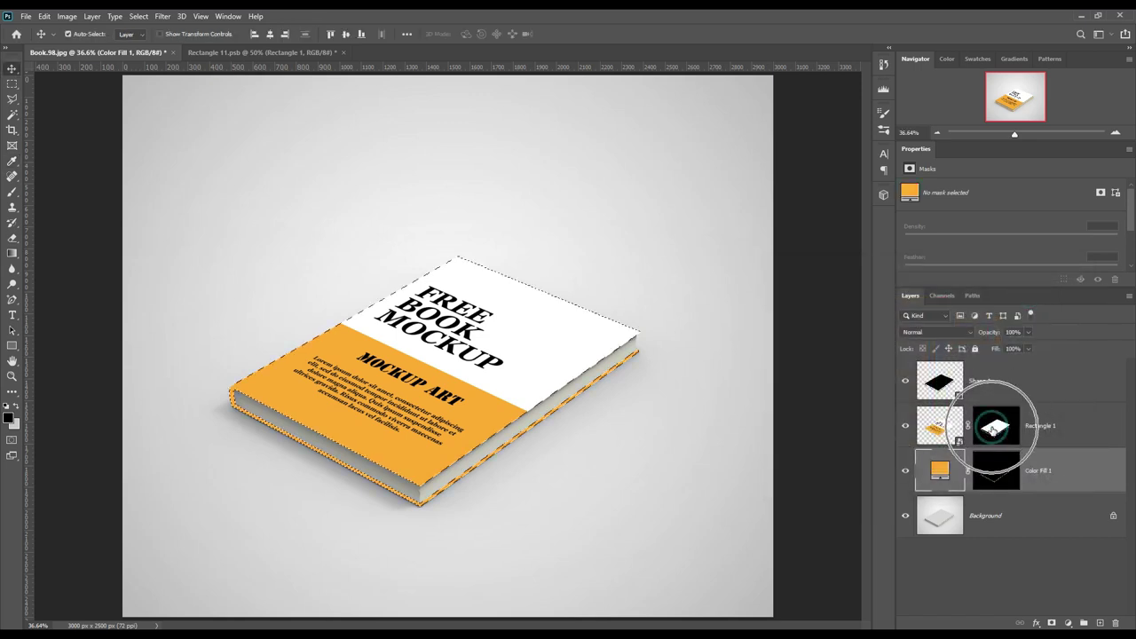
pyautogui.click(1015, 522)
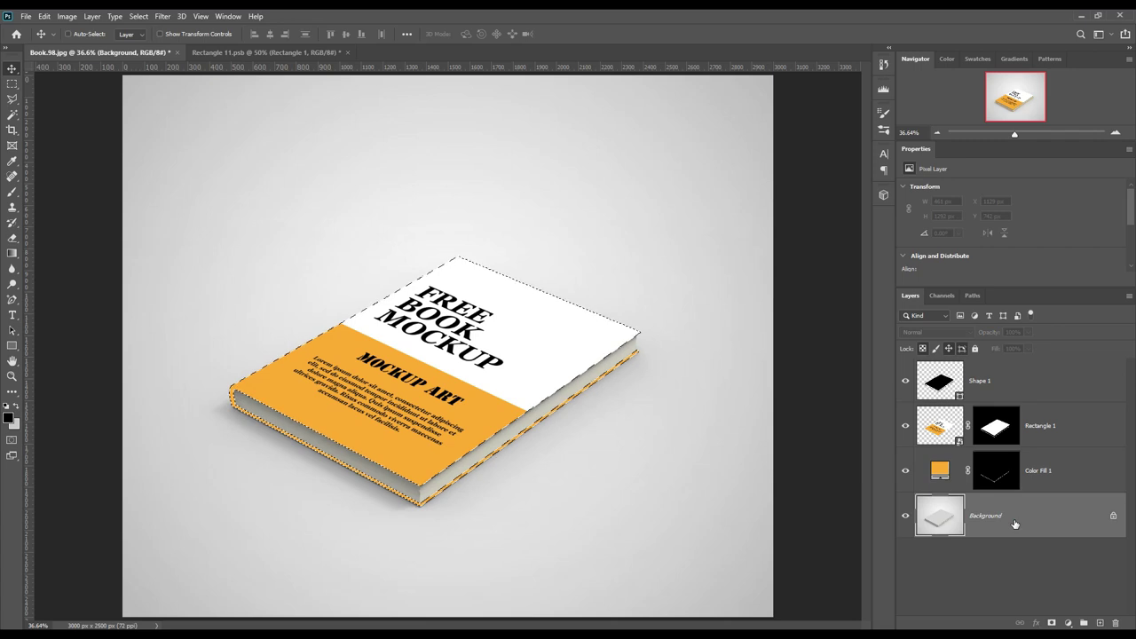
pyautogui.hotkey('ctrl', 'j')
pyautogui.moveTo(1015, 522); pyautogui.dragTo(1030, 415)
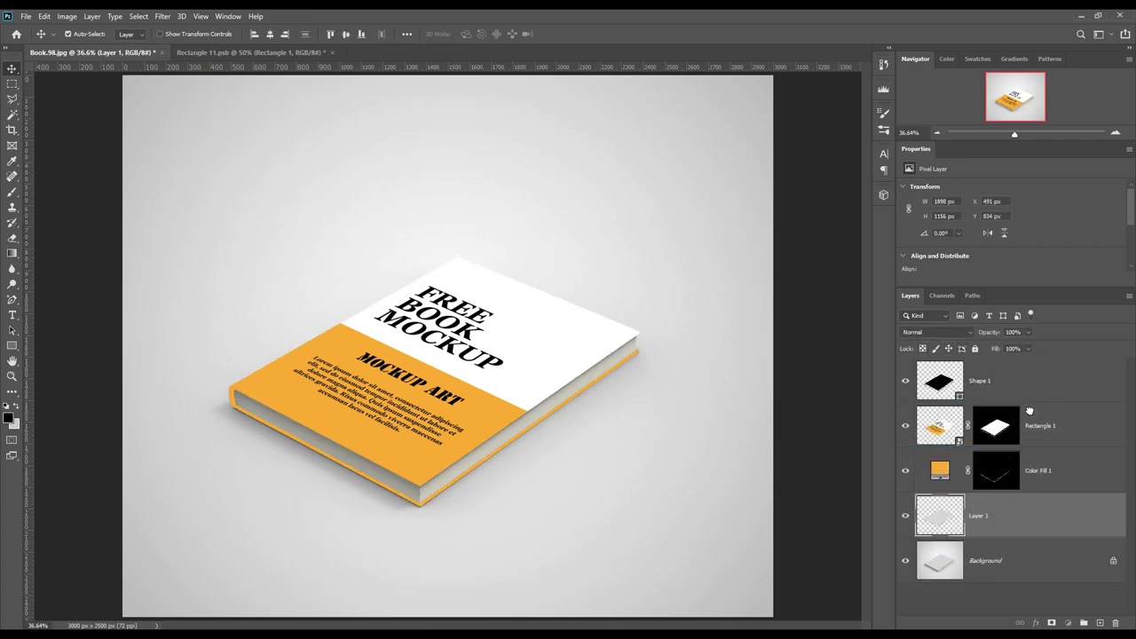
pyautogui.click(964, 332)
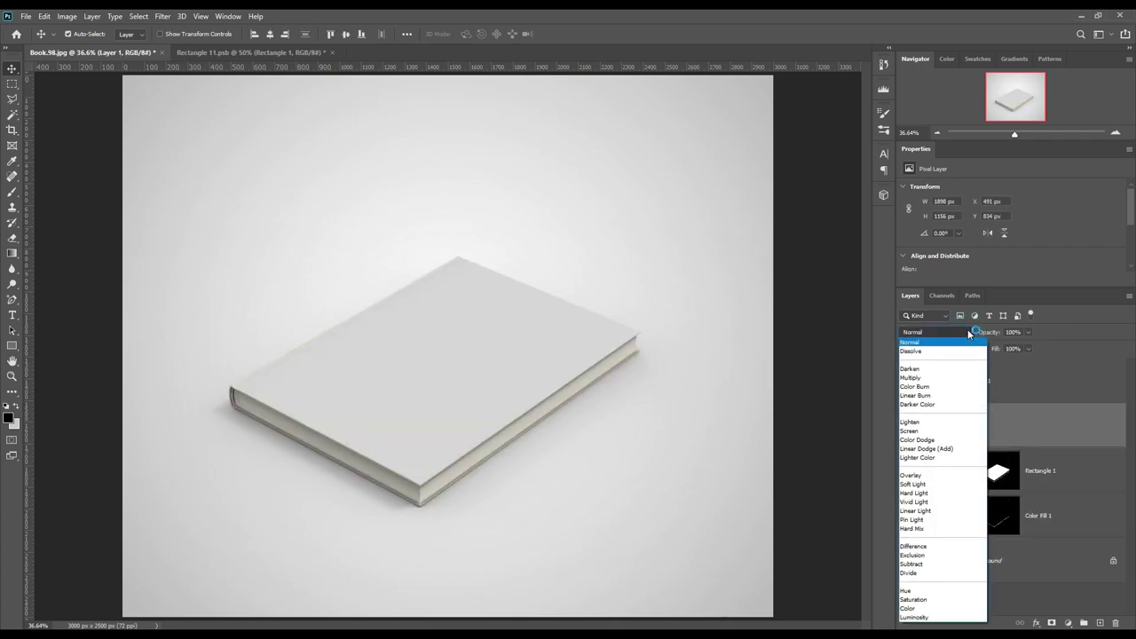
pyautogui.click(924, 395)
# Duplicate Layer 1 and set the copy's blend mode to Screen.
pyautogui.click(1044, 425)
pyautogui.hotkey('ctrl', 'j')
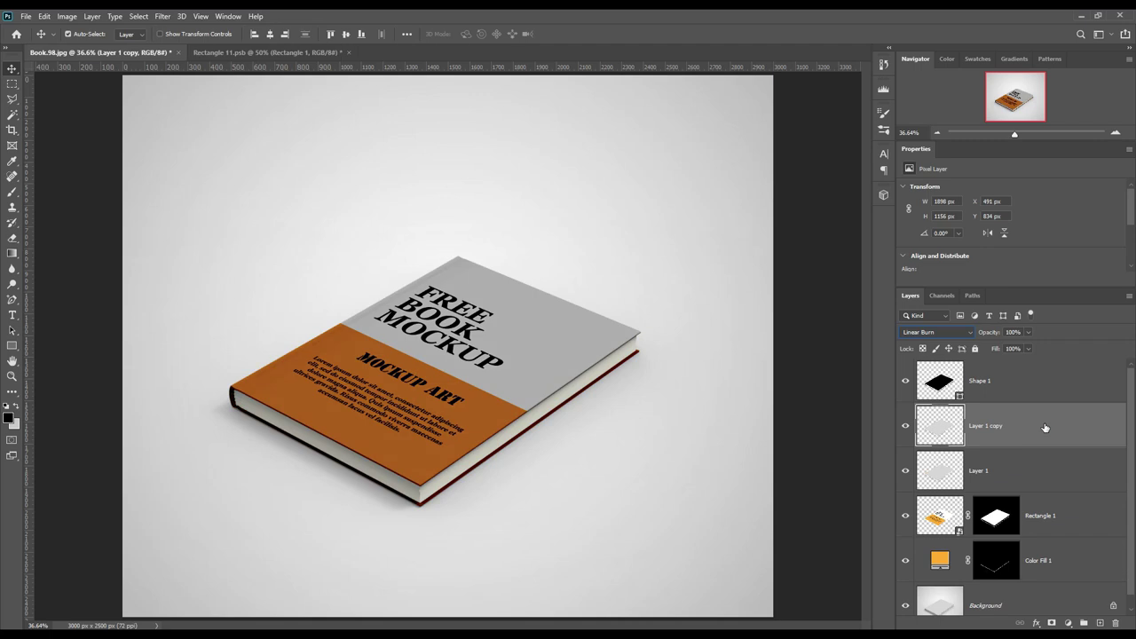
pyautogui.click(950, 334)
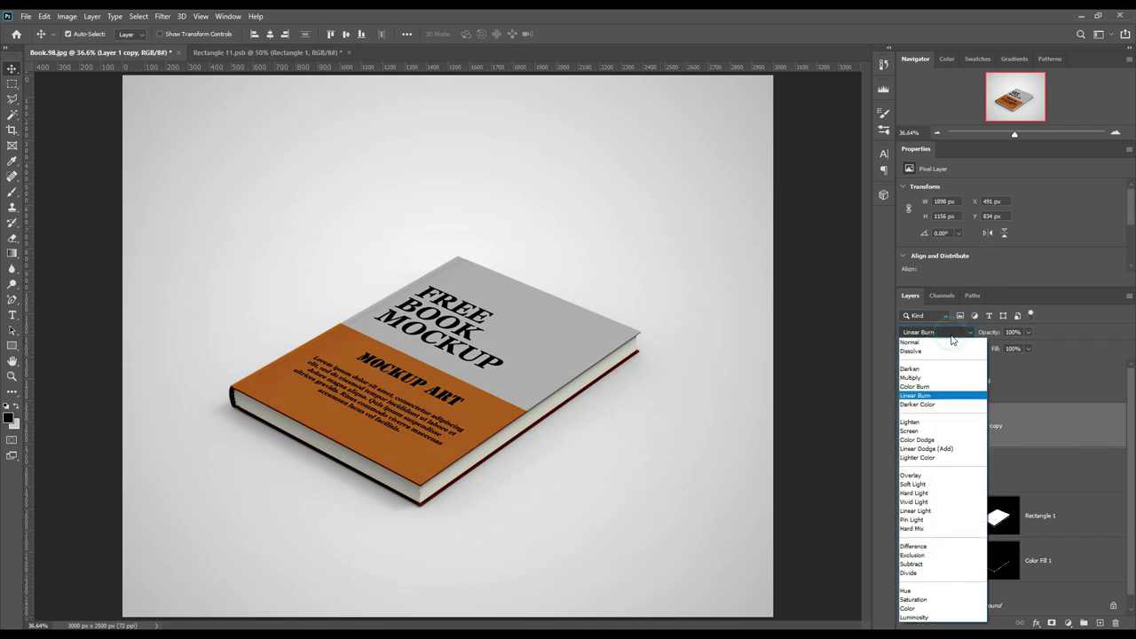
pyautogui.click(923, 431)
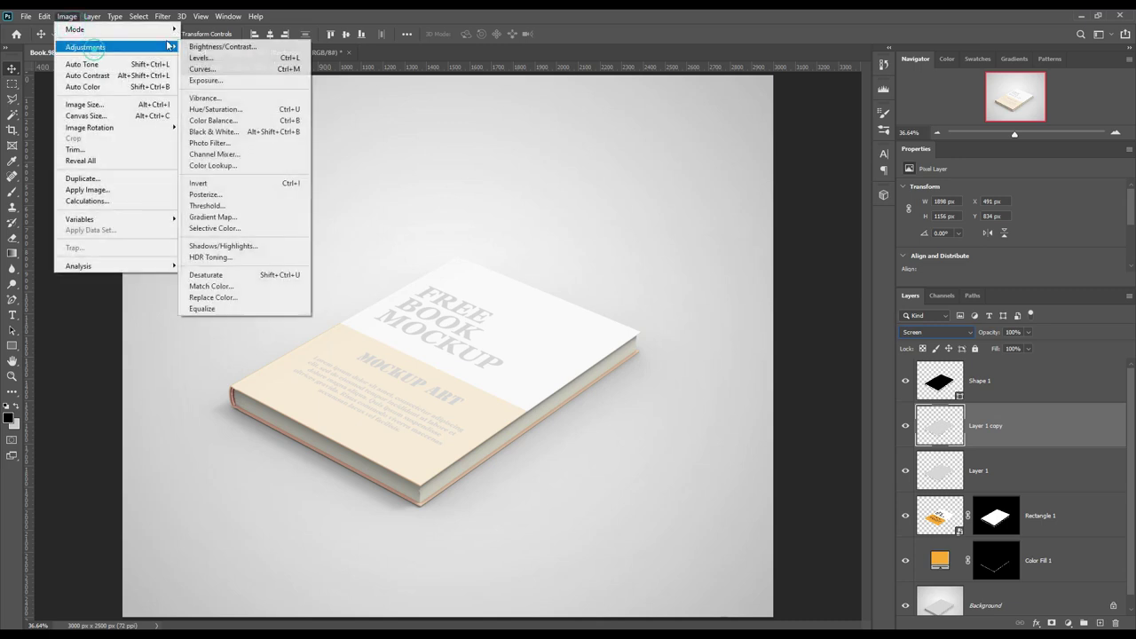
# Apply Levels with black input 199 to the Screen layer copy.
pyautogui.click(229, 58)
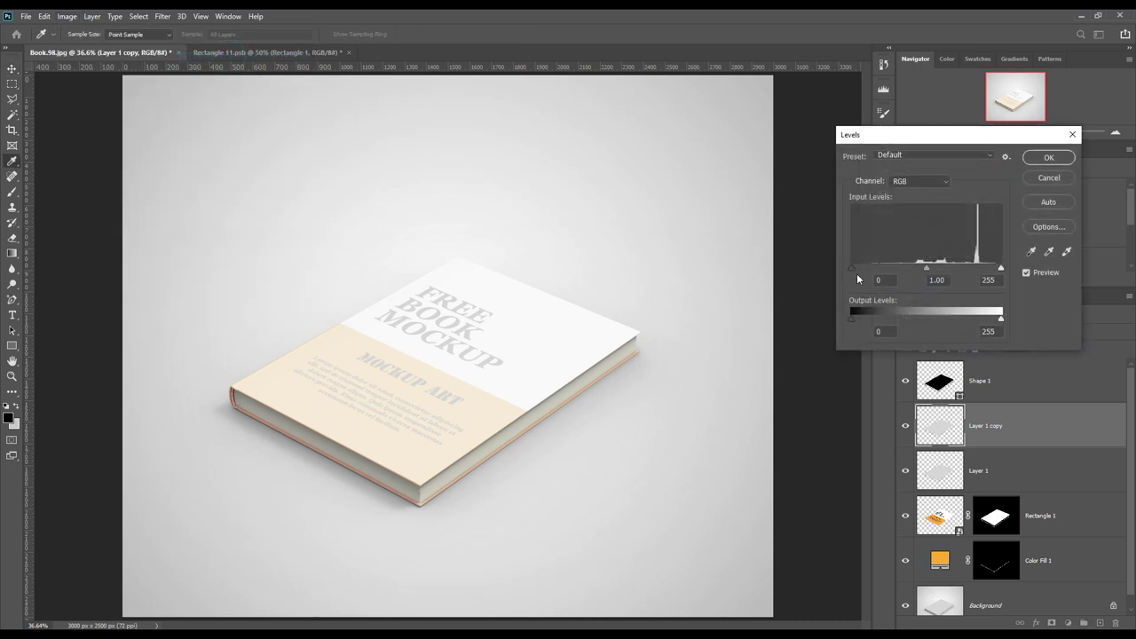
pyautogui.moveTo(854, 268); pyautogui.dragTo(969, 268)
pyautogui.click(971, 271)
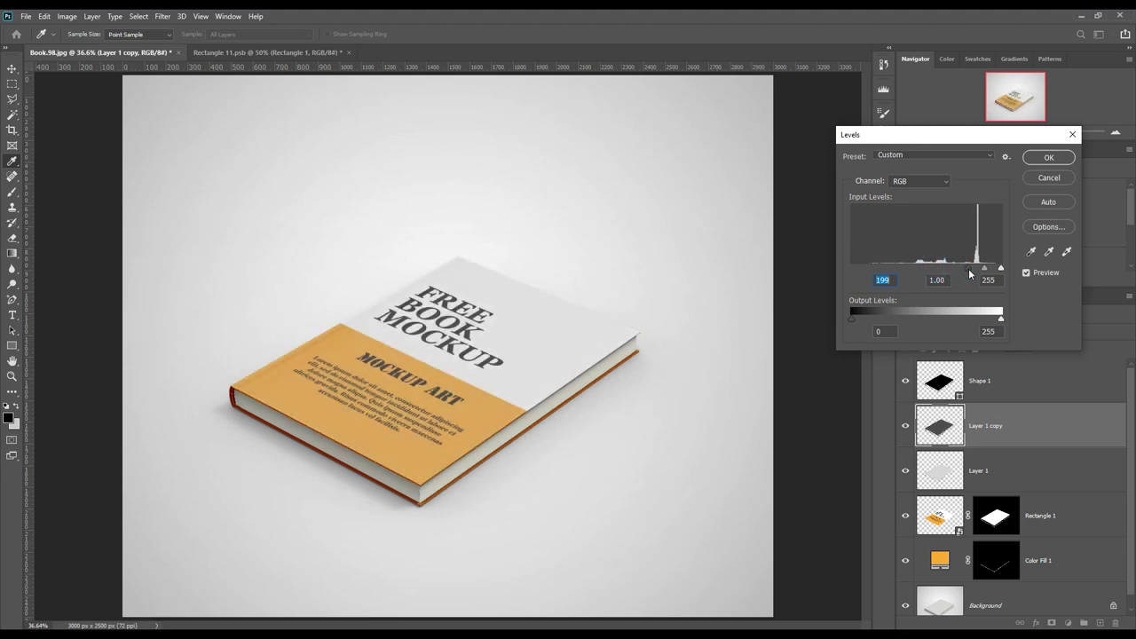
pyautogui.click(1038, 160)
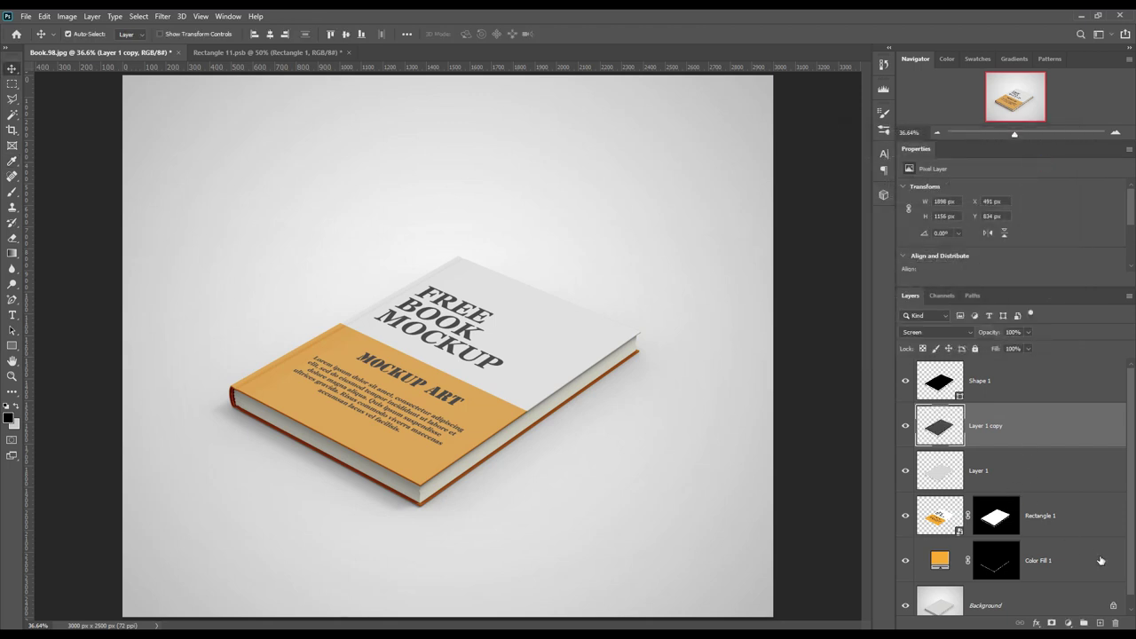
pyautogui.keyDown('shift'); pyautogui.click(1036, 482); pyautogui.keyUp('shift')
# Group Shape 1 into Group 1, then collapse and hide the group.
pyautogui.click(906, 381)
pyautogui.click(1019, 399)
pyautogui.hotkey('ctrl', 'g')
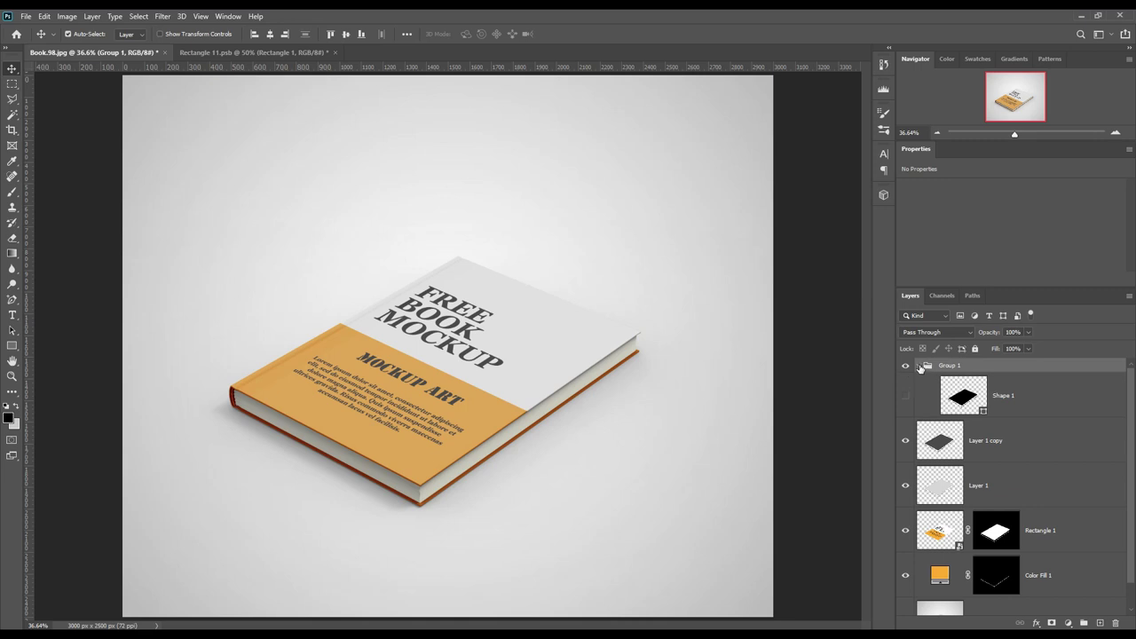
pyautogui.click(920, 366)
pyautogui.click(906, 365)
# Rename Layer 1 to sHADOW and Layer 1 copy to lIGHT.
pyautogui.click(1019, 395)
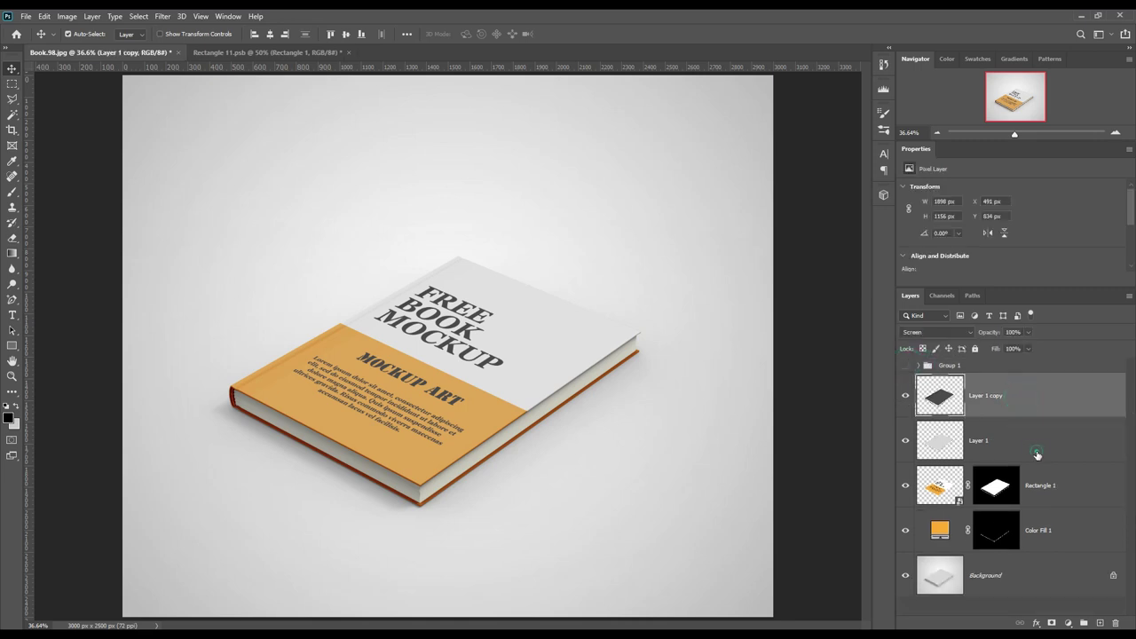
pyautogui.click(1037, 454)
pyautogui.doubleClick(982, 440)
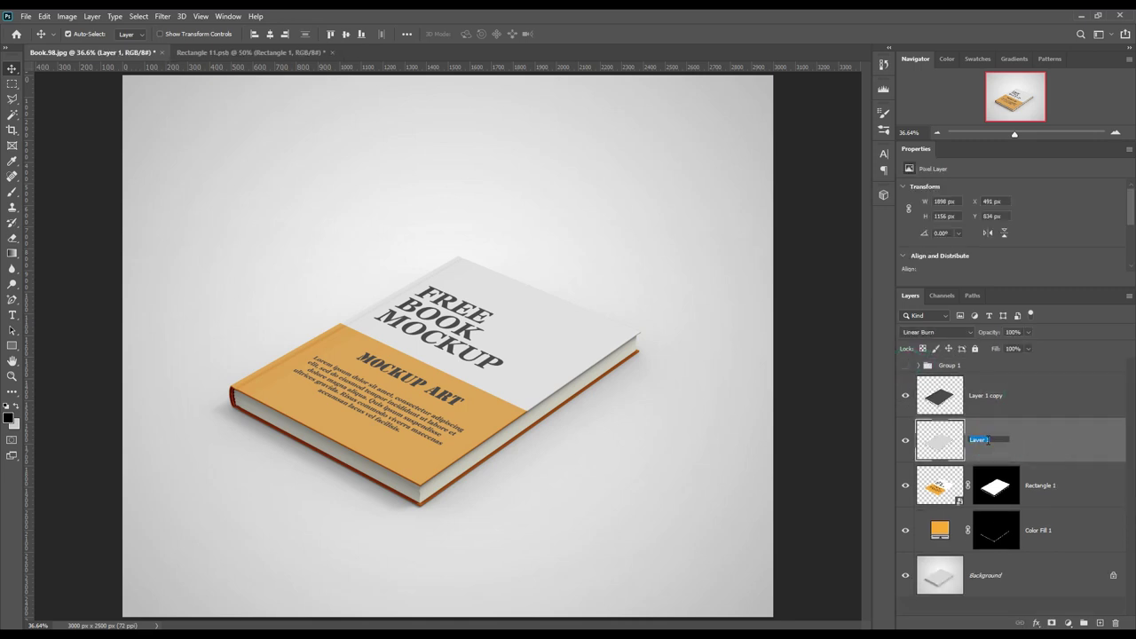
pyautogui.write('sHADOW')
pyautogui.press('Return')
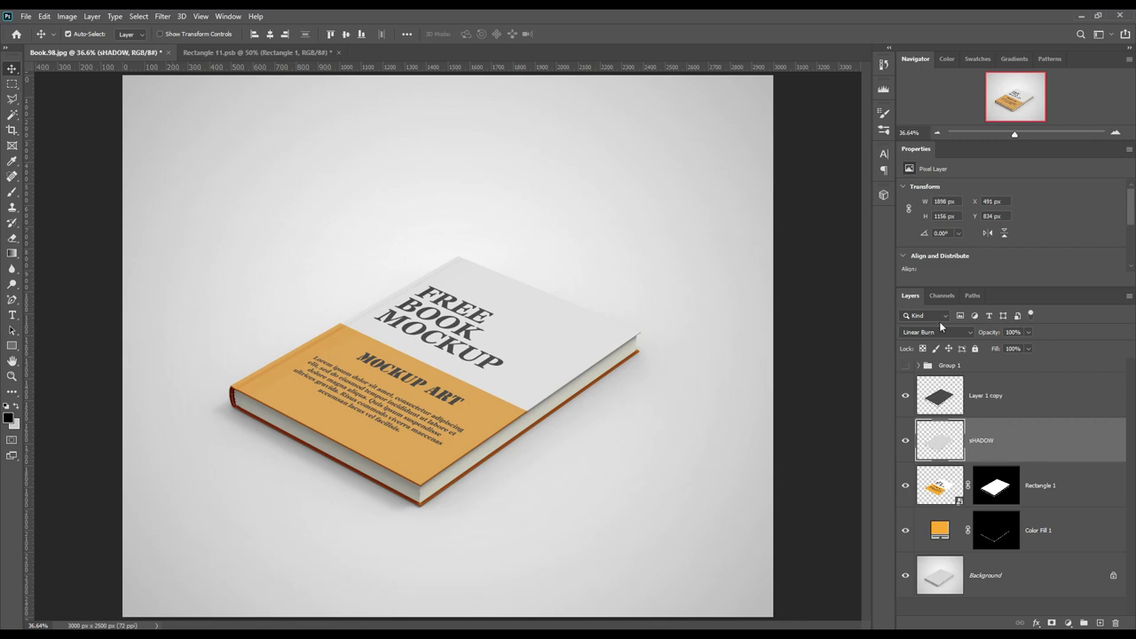
pyautogui.doubleClick(988, 396)
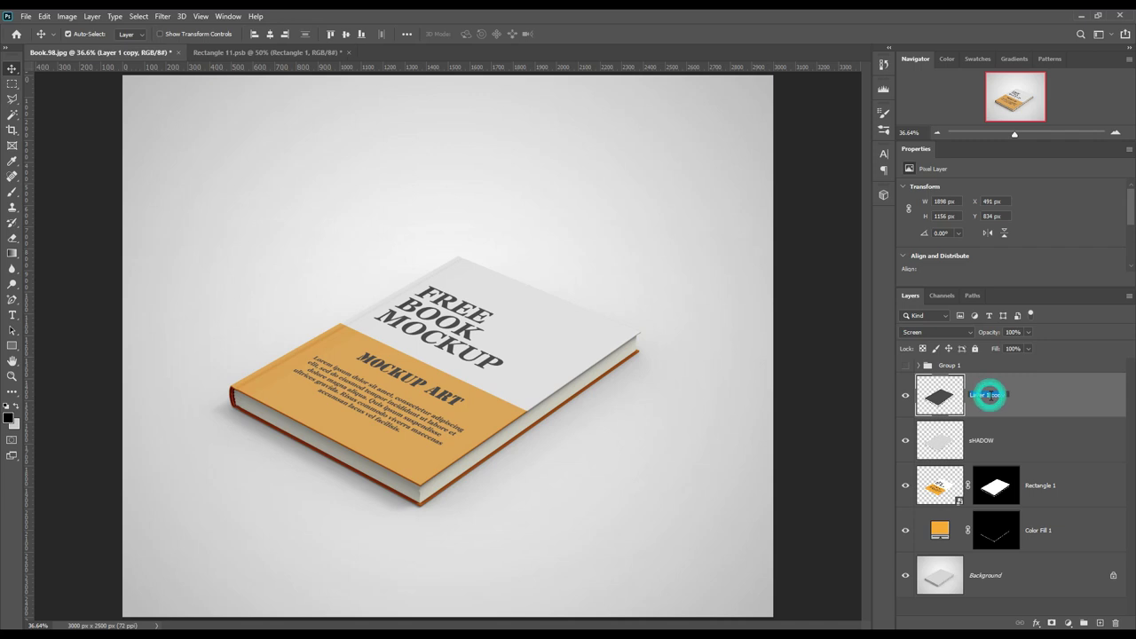
pyautogui.write('lIGHT')
pyautogui.press('Return')
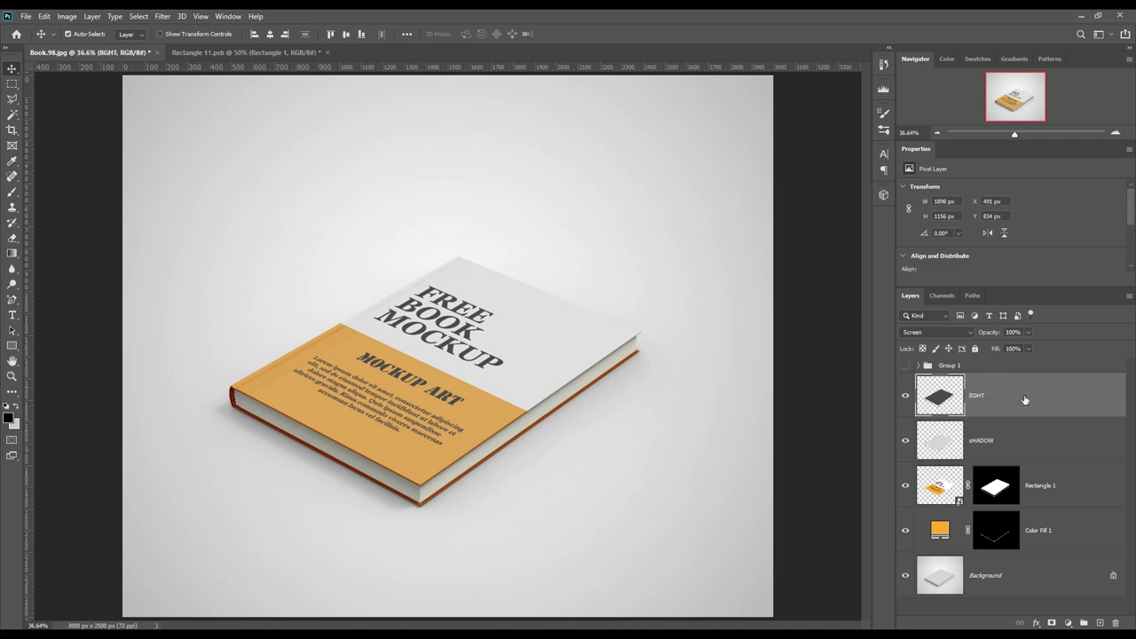
# Group lIGHT and sHADOW together in a group named fx.
pyautogui.keyDown('shift'); pyautogui.click(1044, 456); pyautogui.keyUp('shift')
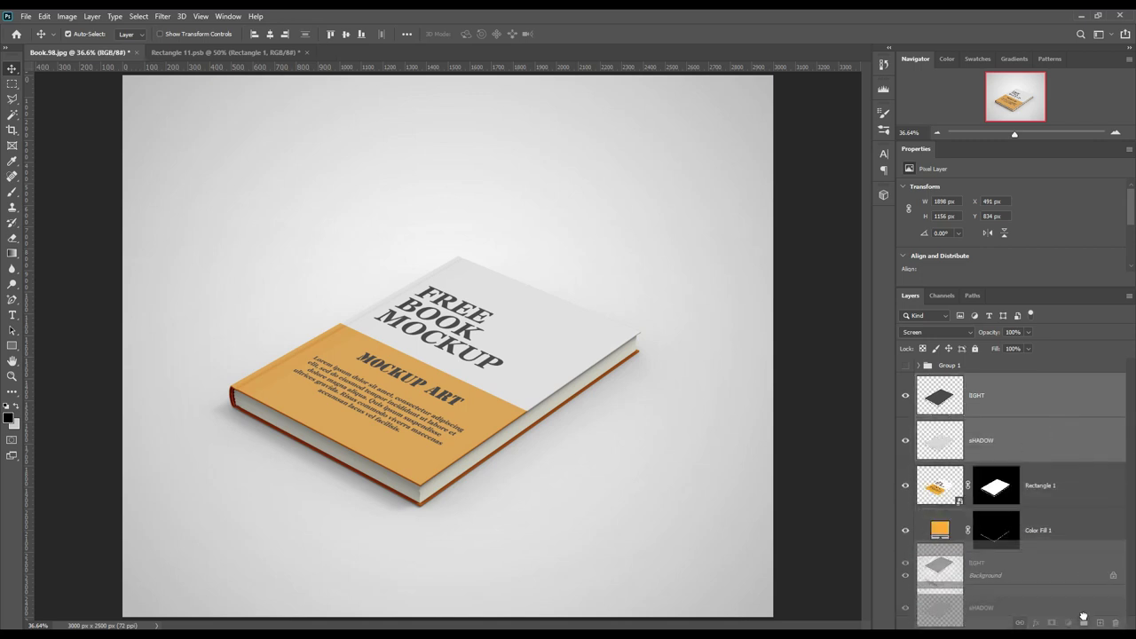
pyautogui.click(1084, 622)
pyautogui.doubleClick(955, 378)
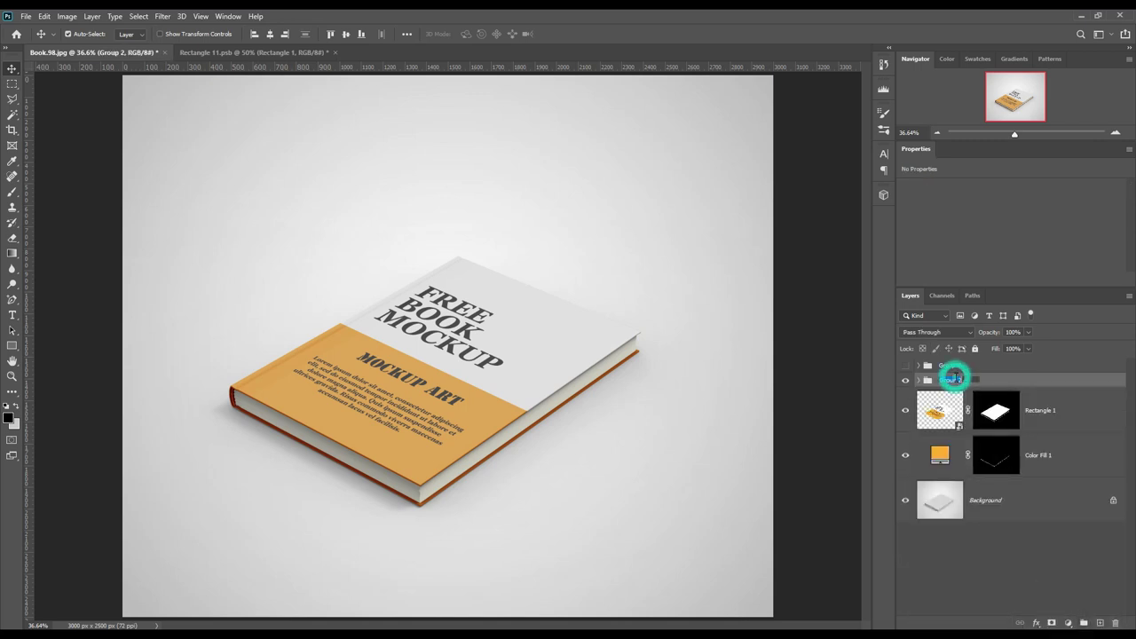
pyautogui.press('Return')
pyautogui.click(1090, 414)
# Give the Rectangle 1 and Color Fill 1 layers a red colour label.
pyautogui.keyDown('shift'); pyautogui.click(1079, 449); pyautogui.keyUp('shift')
pyautogui.rightClick(1080, 445)
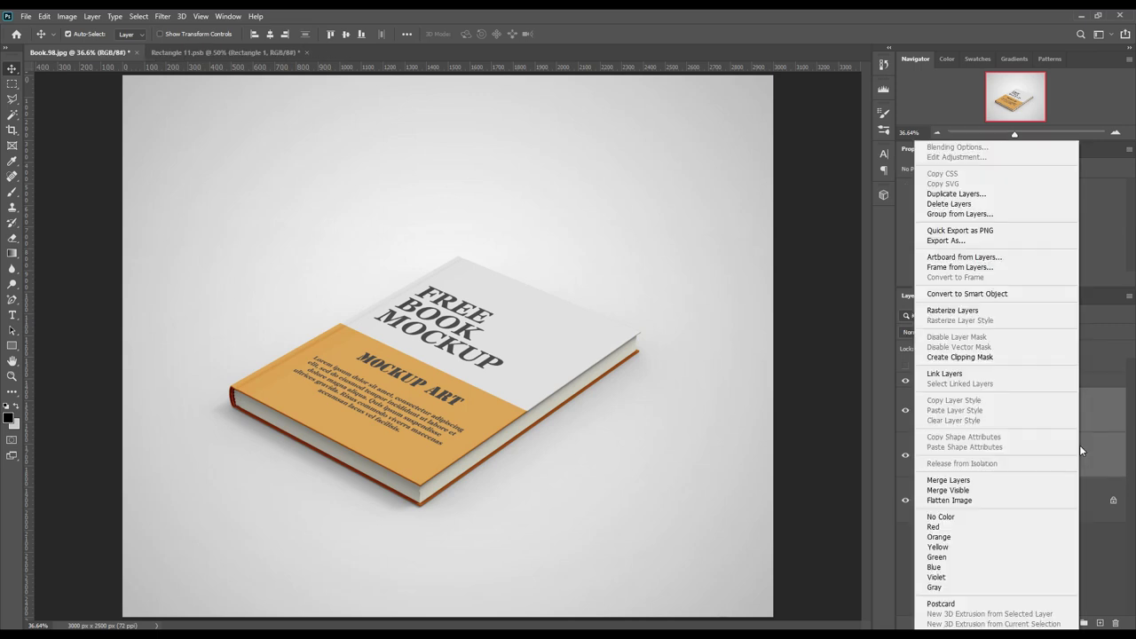
pyautogui.click(972, 527)
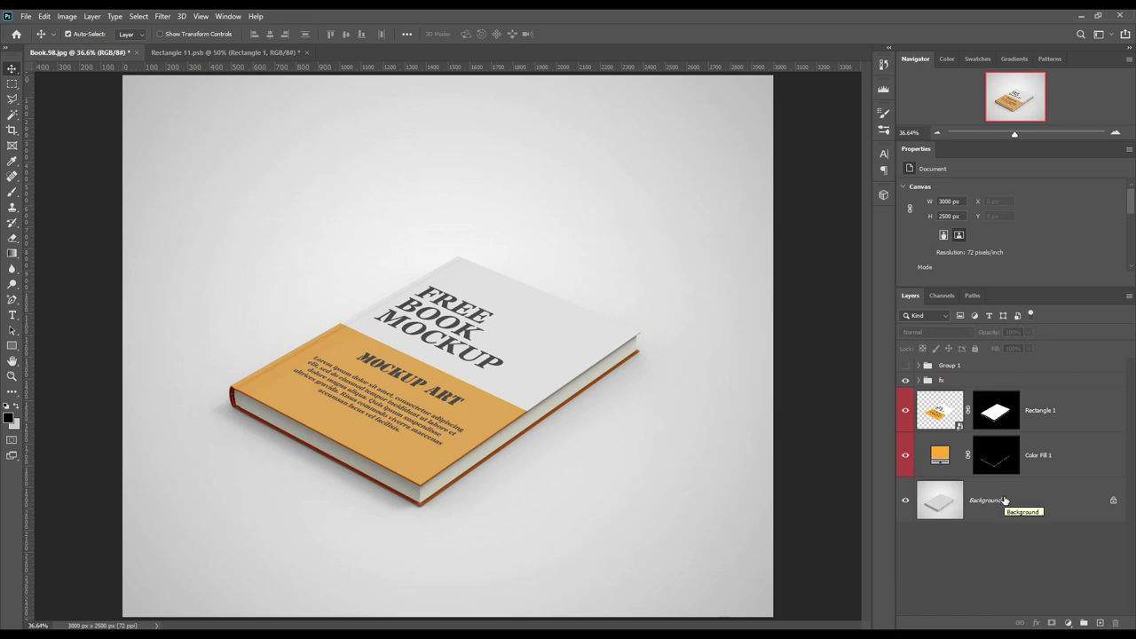
# Select everything outside the book and add a Solid Color fill layer there.
pyautogui.click(1004, 501)
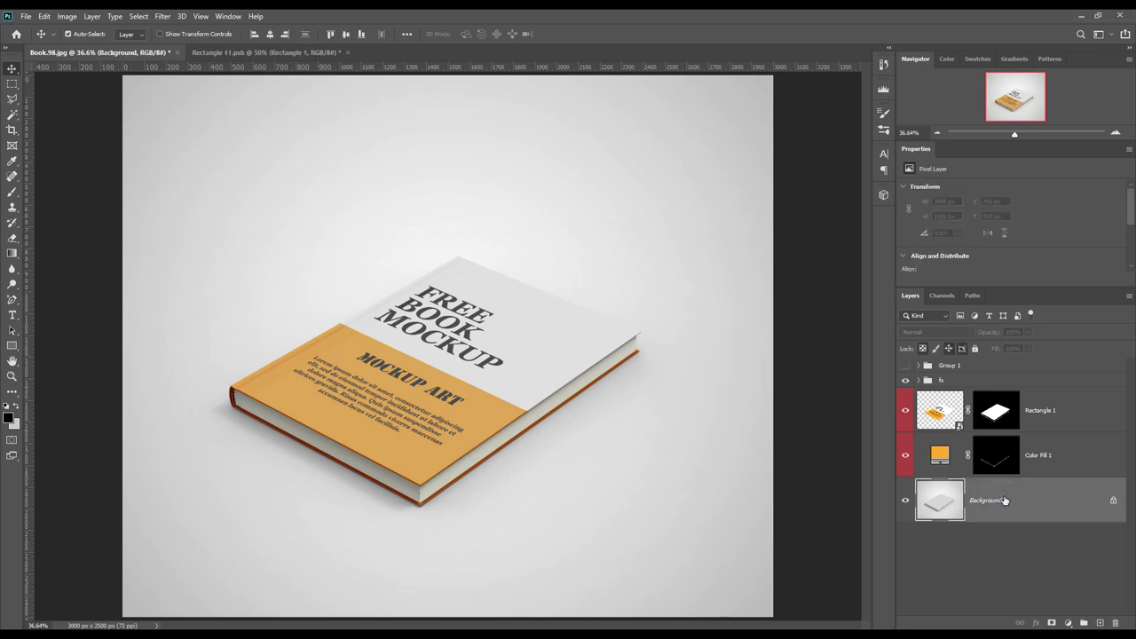
pyautogui.keyDown('ctrl'); pyautogui.click(1002, 414); pyautogui.keyUp('ctrl')
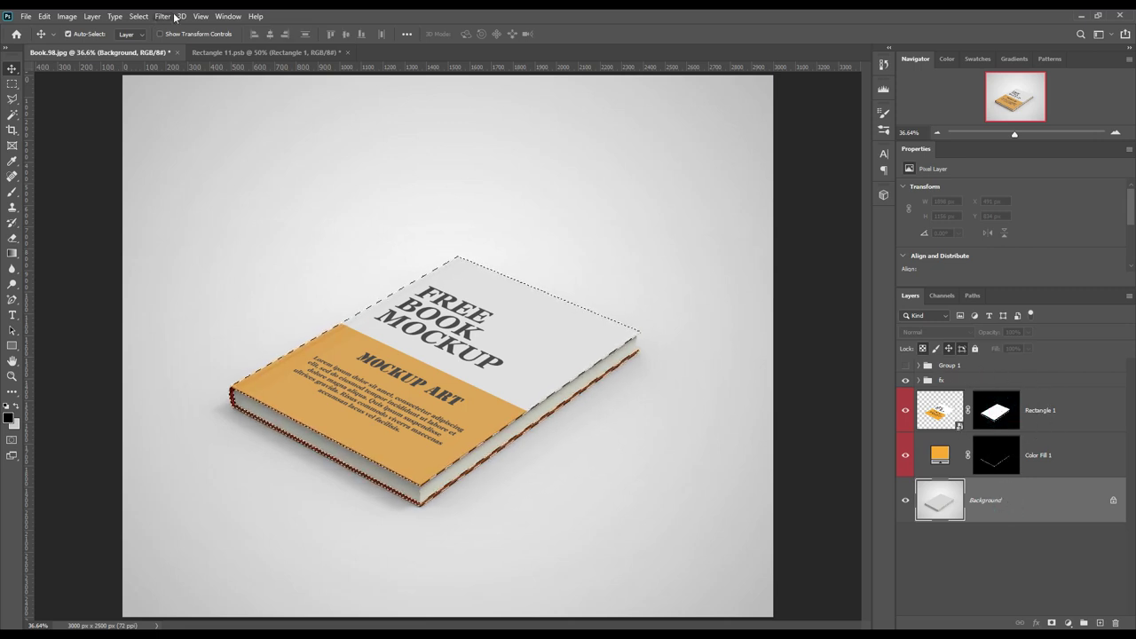
pyautogui.click(139, 17)
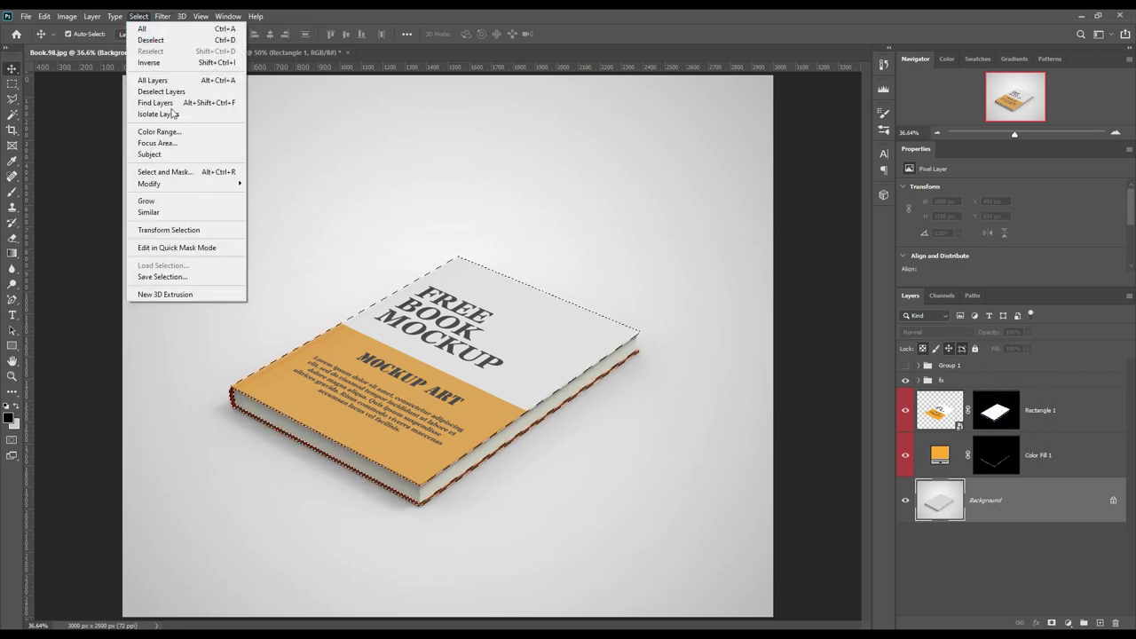
pyautogui.click(169, 64)
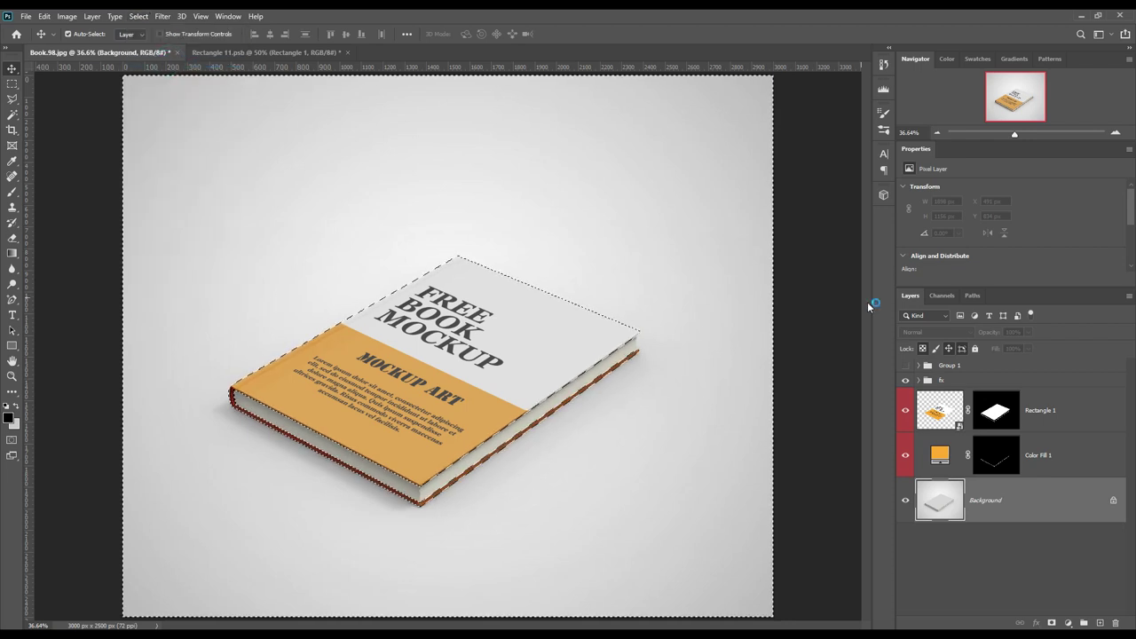
pyautogui.click(1025, 493)
pyautogui.click(1069, 624)
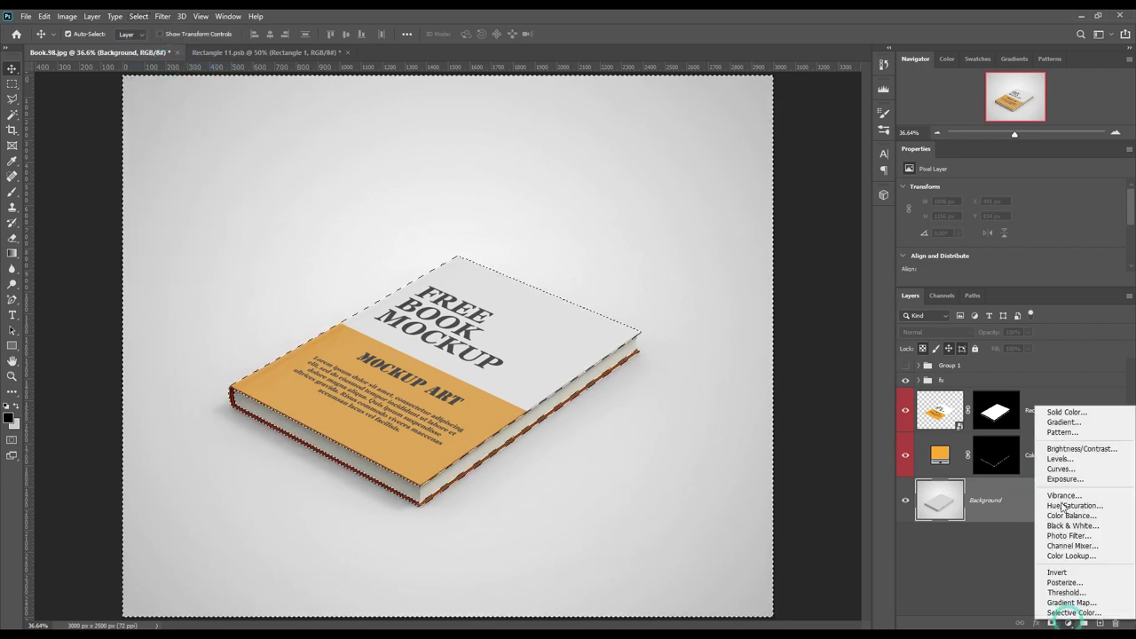
pyautogui.click(1049, 409)
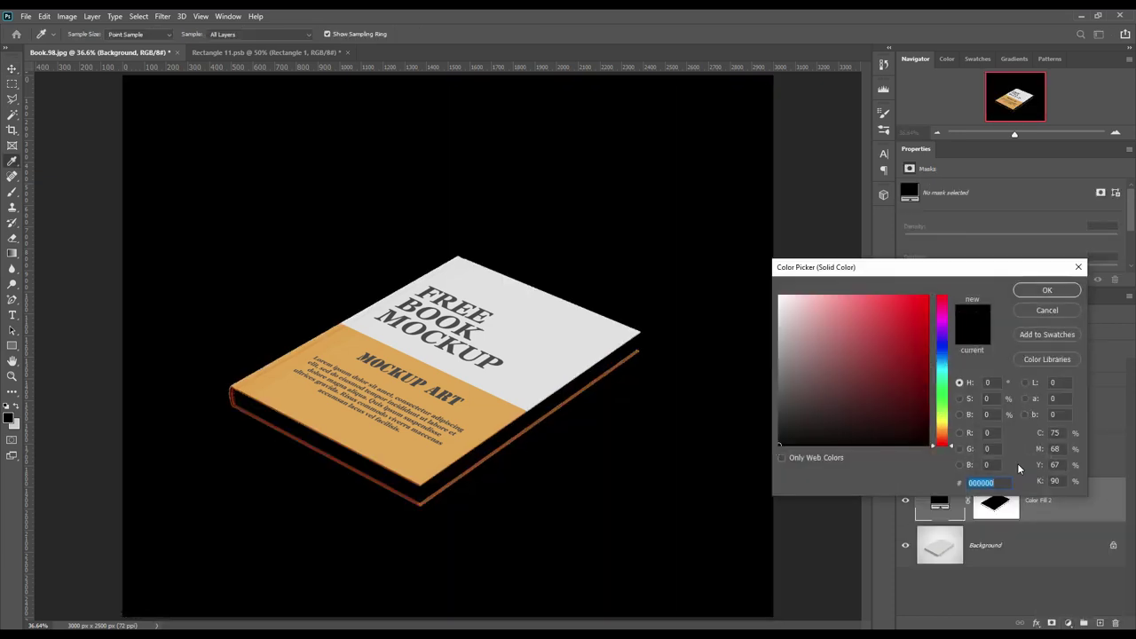
pyautogui.hotkey('ctrl', 'v')
# Confirm the orange fill and blend Color Fill 2 as Linear Burn, then zoom to the spine.
pyautogui.click(1034, 292)
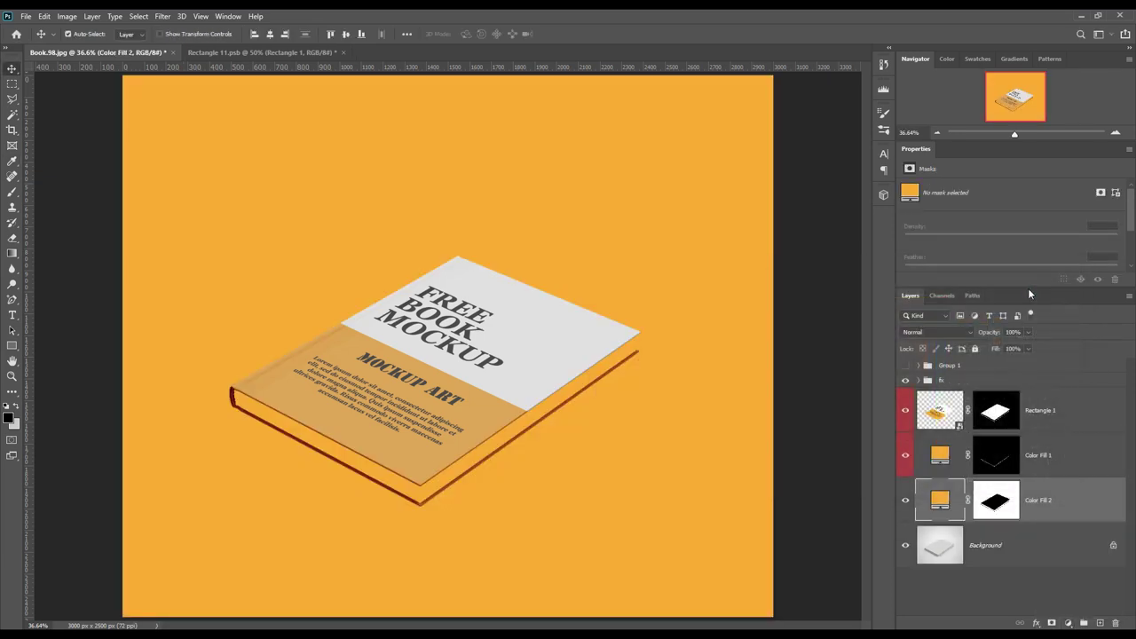
pyautogui.click(932, 332)
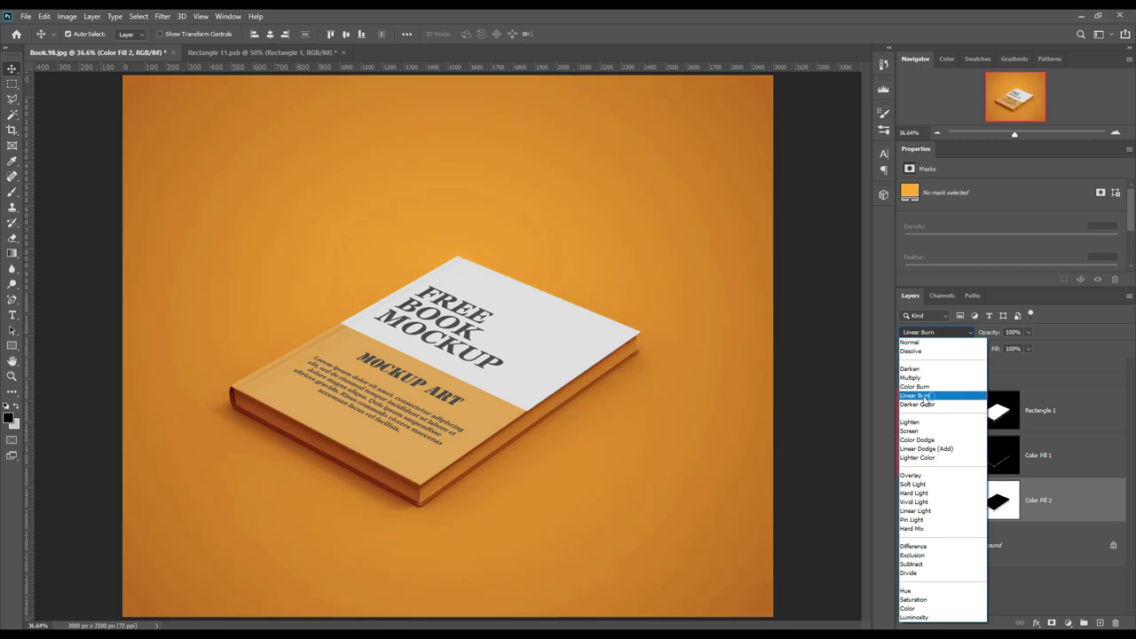
pyautogui.click(925, 396)
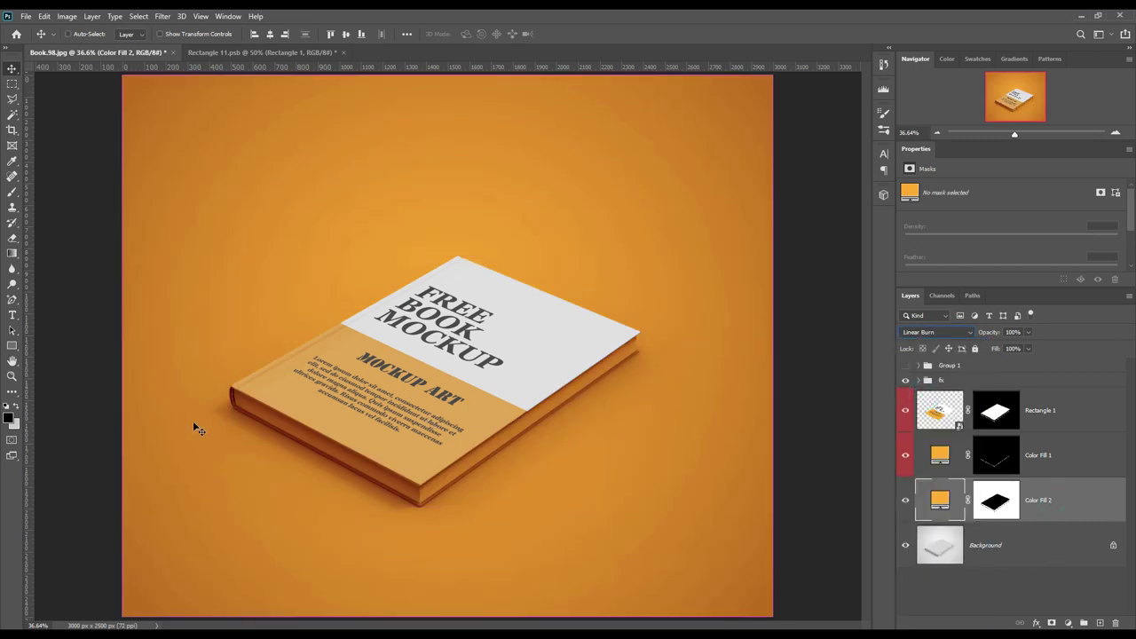
pyautogui.scroll(2, 444, 347)
pyautogui.scroll(1, 444, 346)
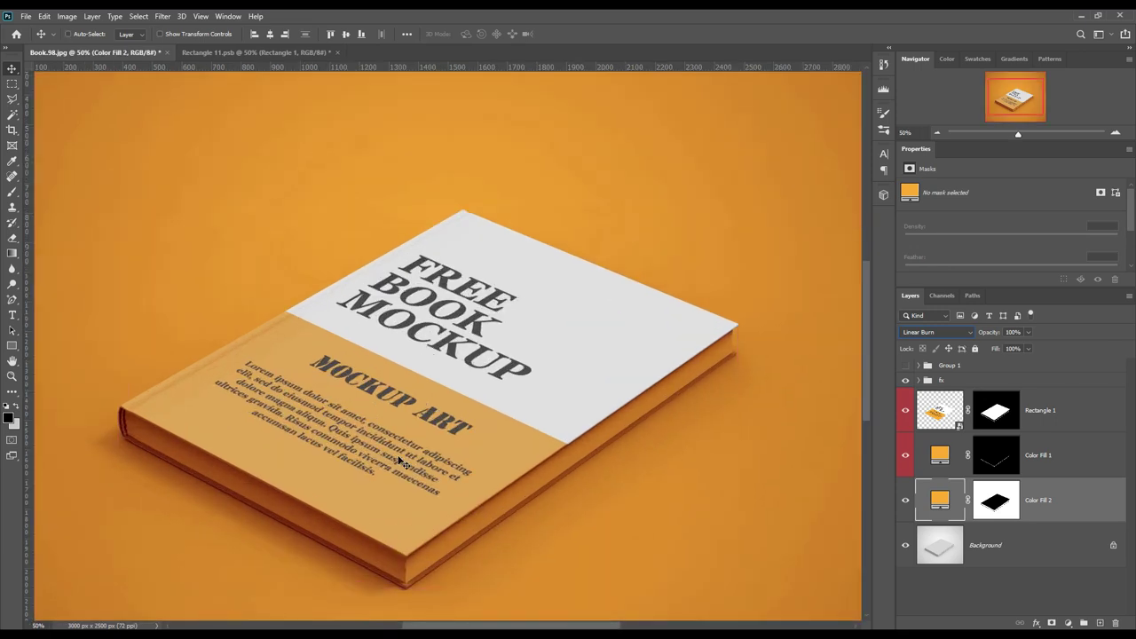
pyautogui.scroll(3, 444, 346)
pyautogui.scroll(3, 444, 346)
pyautogui.moveTo(507, 627); pyautogui.dragTo(399, 627)
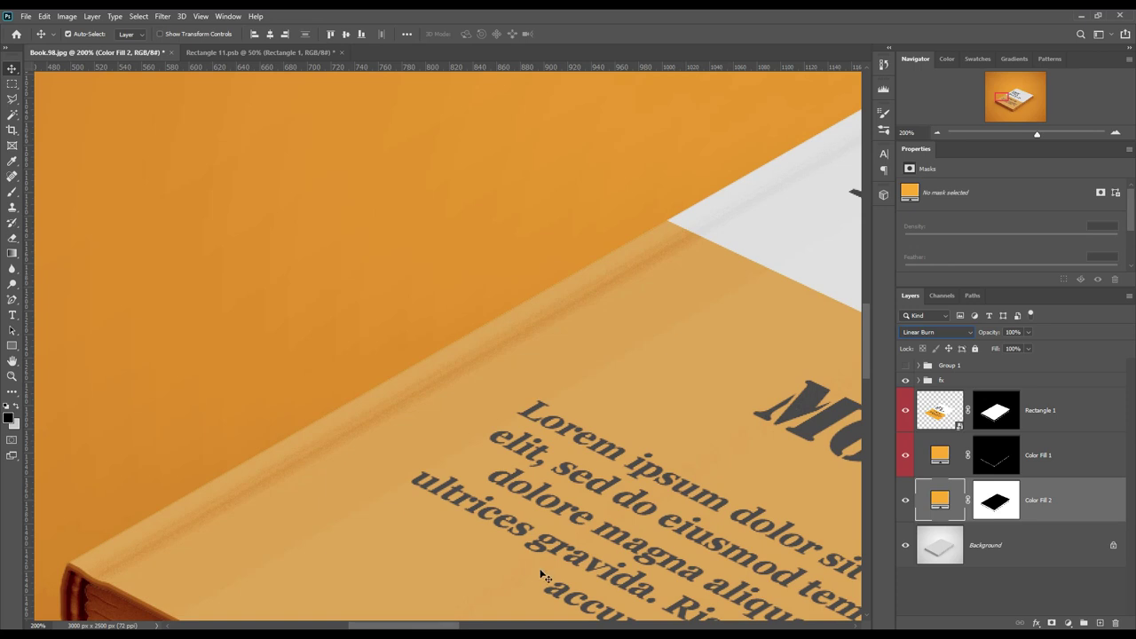
pyautogui.moveTo(869, 332)
pyautogui.mouseDown()
pyautogui.moveTo(867, 404)
pyautogui.moveTo(877, 383)
pyautogui.mouseUp()
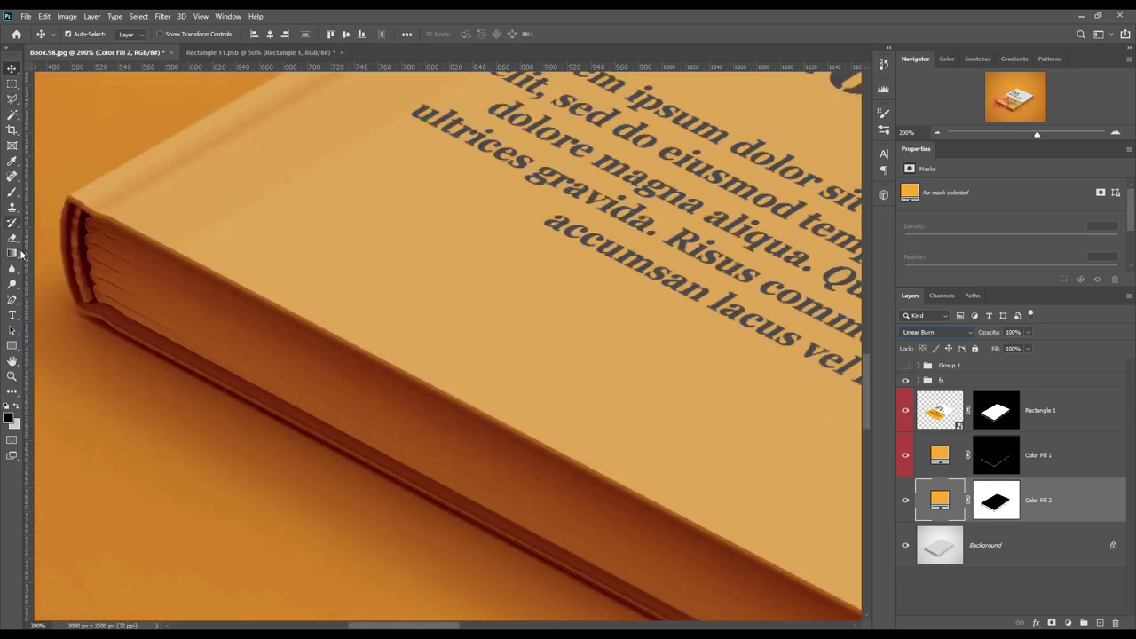
# Trace the page edge with the Pen tool from the spine top to the book's bottom corner.
pyautogui.rightClick(17, 303)
pyautogui.click(53, 297)
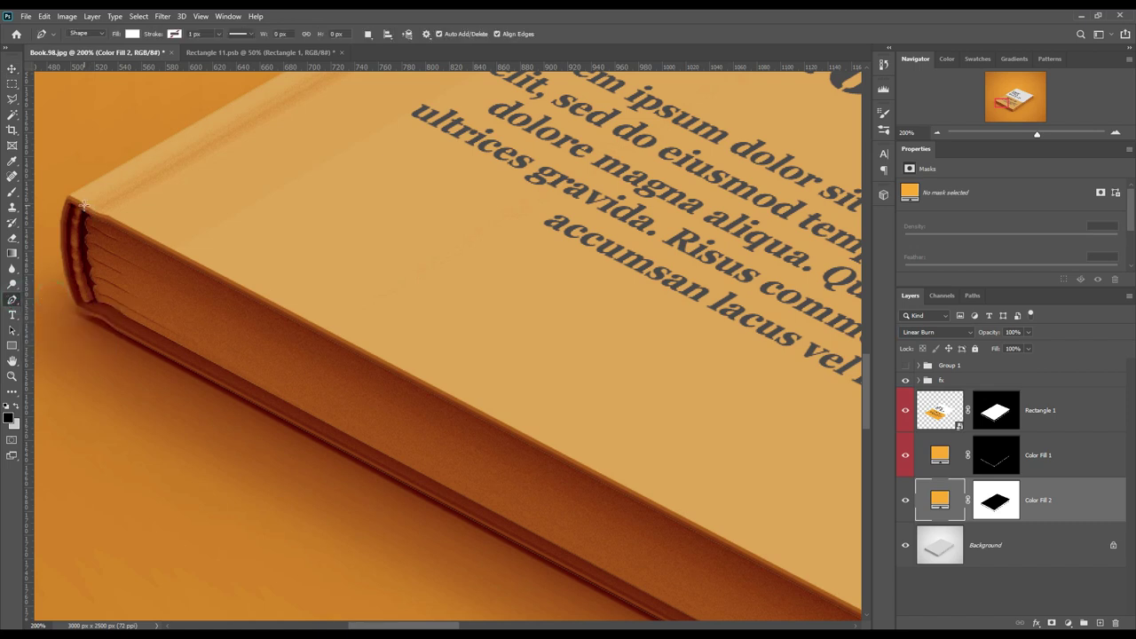
pyautogui.click(86, 204)
pyautogui.click(77, 268)
pyautogui.click(90, 307)
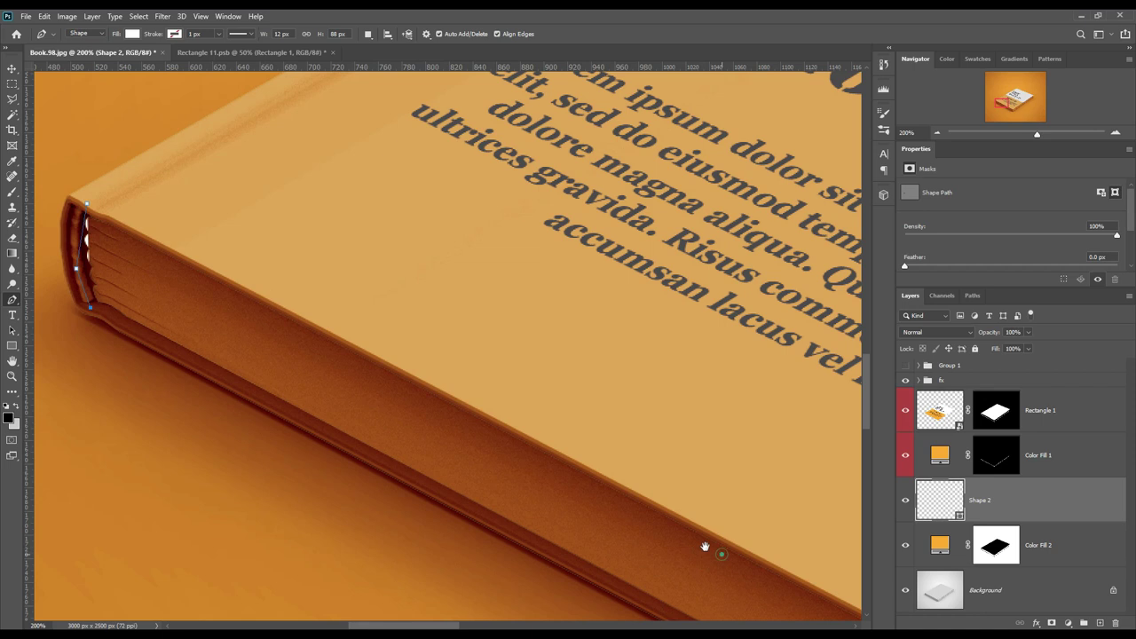
pyautogui.moveTo(705, 543); pyautogui.dragTo(578, 436)
pyautogui.click(570, 412)
pyautogui.moveTo(728, 430)
pyautogui.mouseDown()
pyautogui.moveTo(662, 444)
pyautogui.moveTo(550, 528)
pyautogui.mouseUp()
pyautogui.click(603, 412)
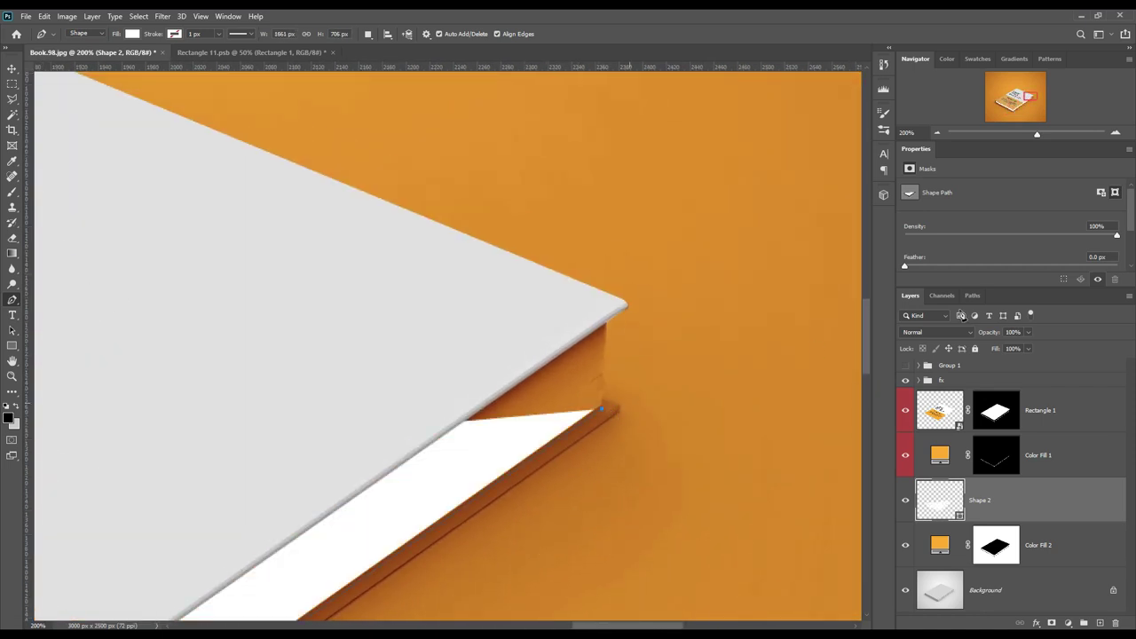
# Re-place the spine corner point precisely and close the outline at the spine's top corner.
pyautogui.hotkey('ctrl', 'z')
pyautogui.hotkey('ctrl', '+')
pyautogui.click(680, 439)
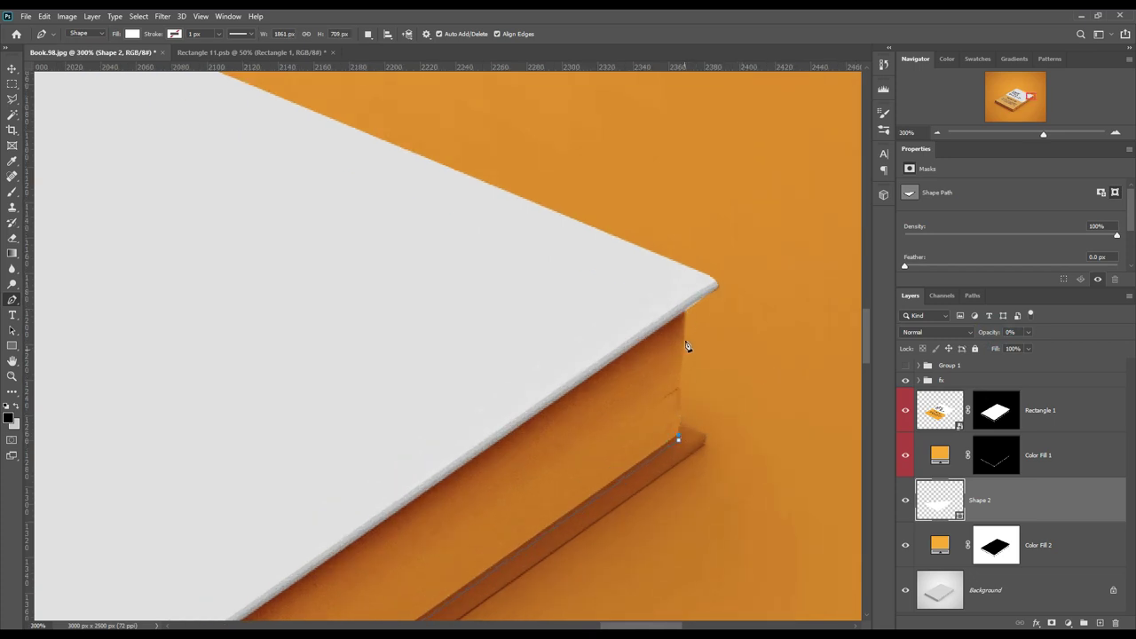
pyautogui.click(682, 307)
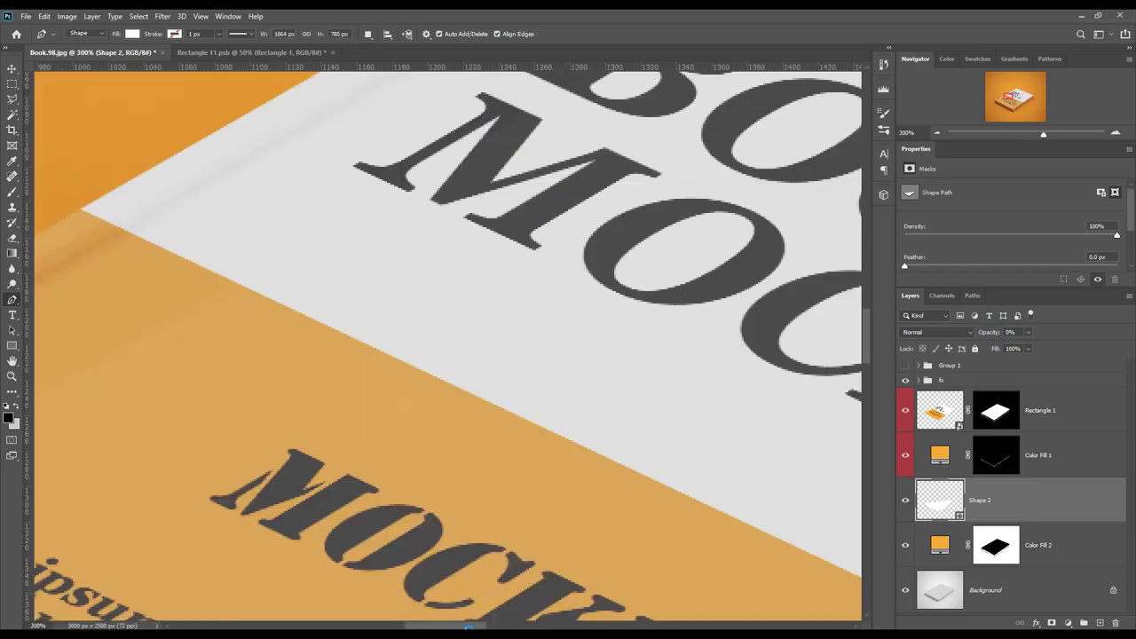
pyautogui.hscroll(-10, 406, 444)
pyautogui.scroll(-5, 406, 444)
pyautogui.click(294, 311)
# Add anchor points along the vertical page edge and adjust the top corner to fit.
pyautogui.hscroll(10, 843, 331)
pyautogui.hscroll(10, 743, 405)
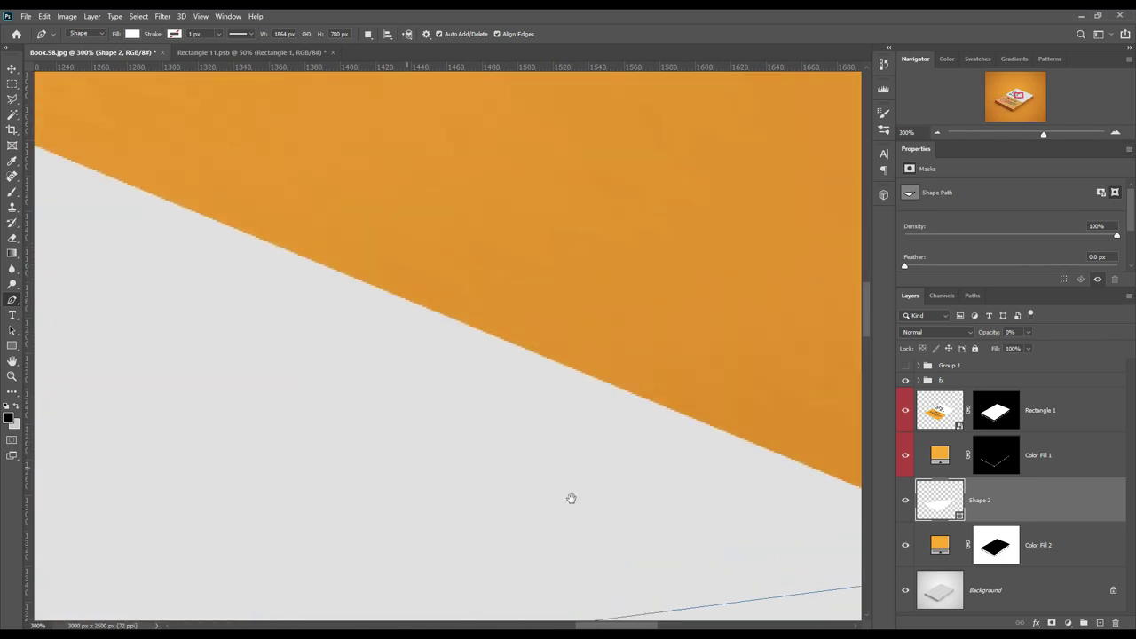
pyautogui.hscroll(5, 570, 497)
pyautogui.hotkey('ctrl', '+')
pyautogui.hotkey('ctrl', '+')
pyautogui.rightClick(12, 300)
pyautogui.click(62, 337)
pyautogui.click(464, 479)
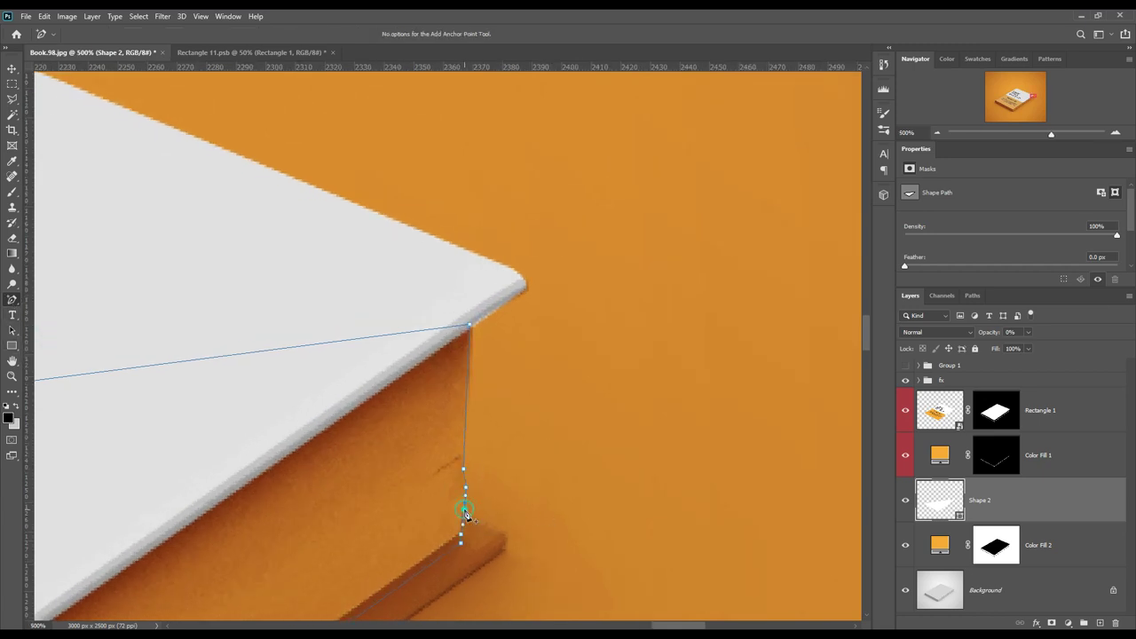
pyautogui.moveTo(470, 327); pyautogui.dragTo(473, 323)
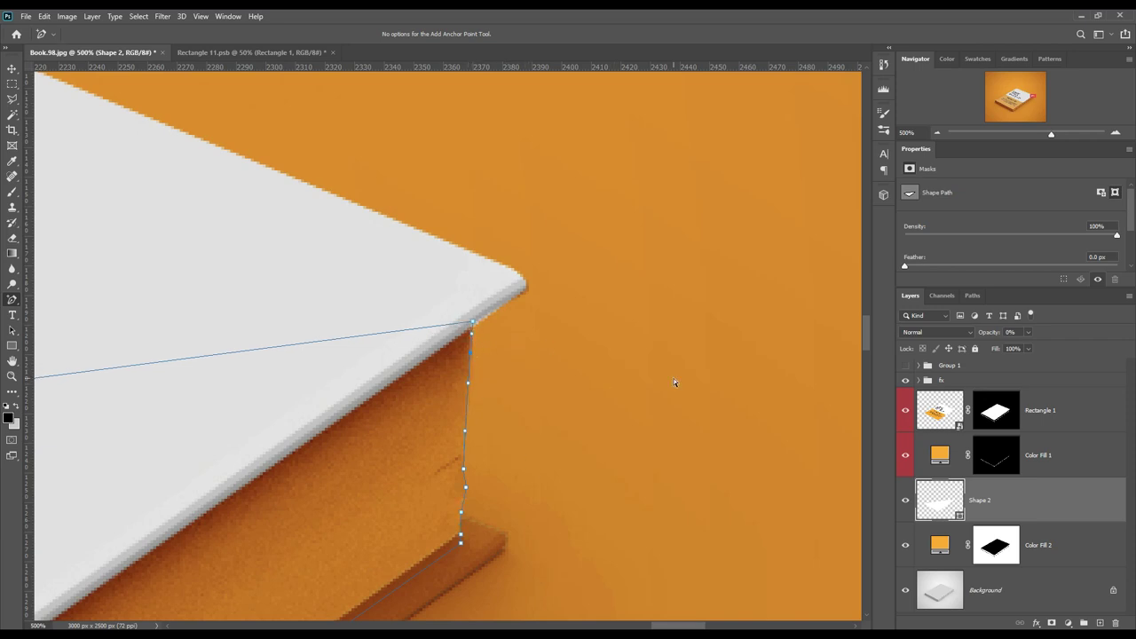
pyautogui.hotkey('ctrl', '0')
# Hide Shape 2 and prepare a black brush on the Color Fill 2 mask.
pyautogui.click(904, 500)
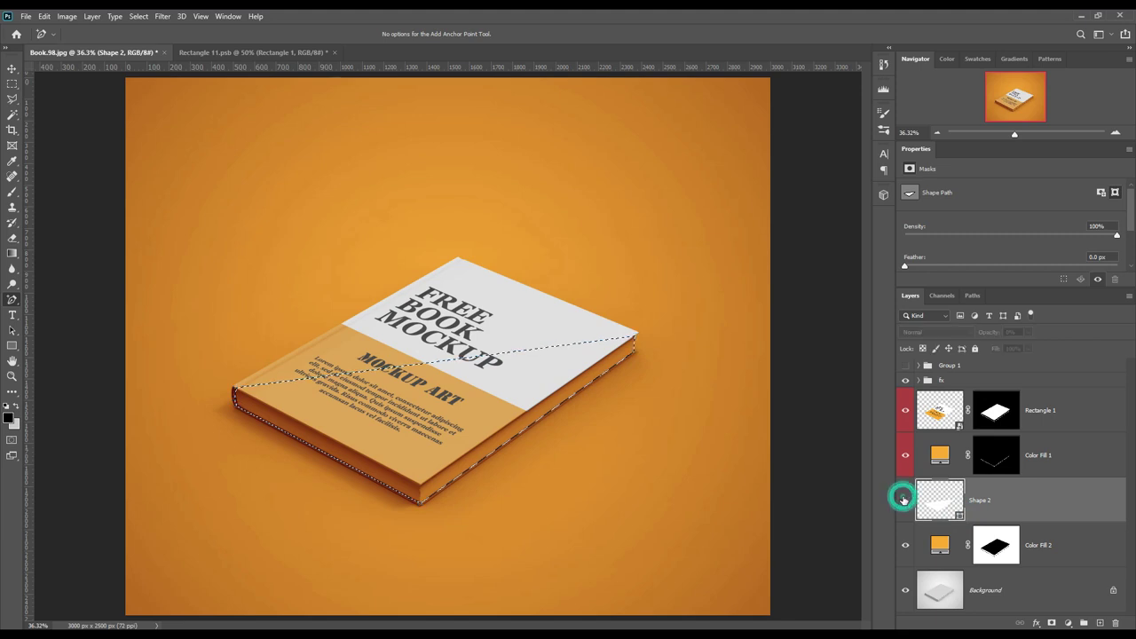
pyautogui.click(997, 544)
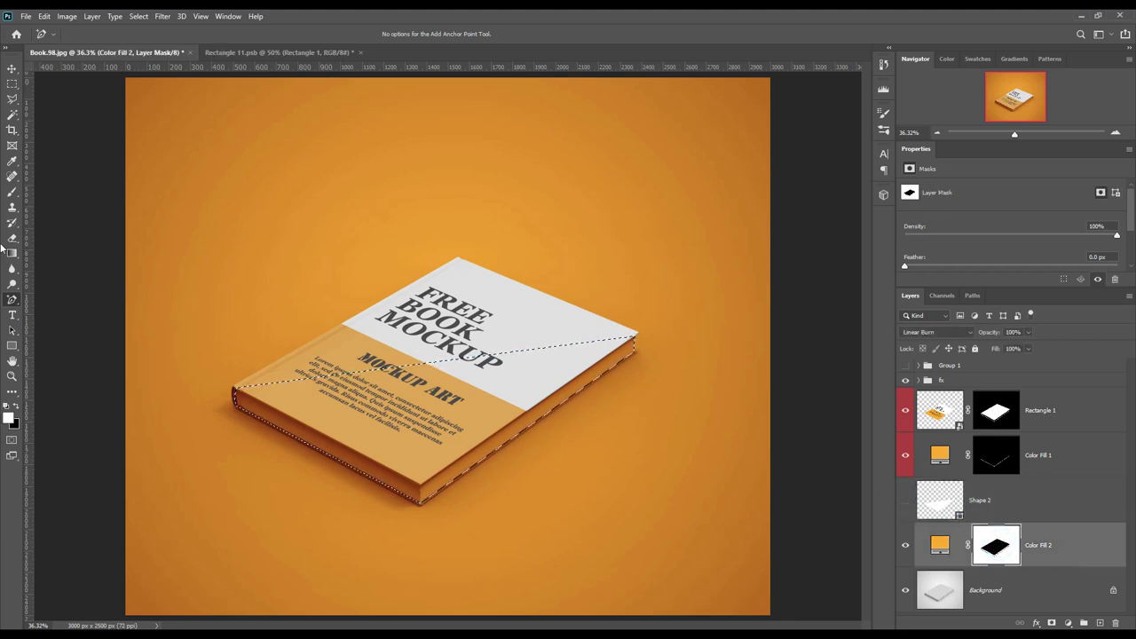
pyautogui.click(11, 191)
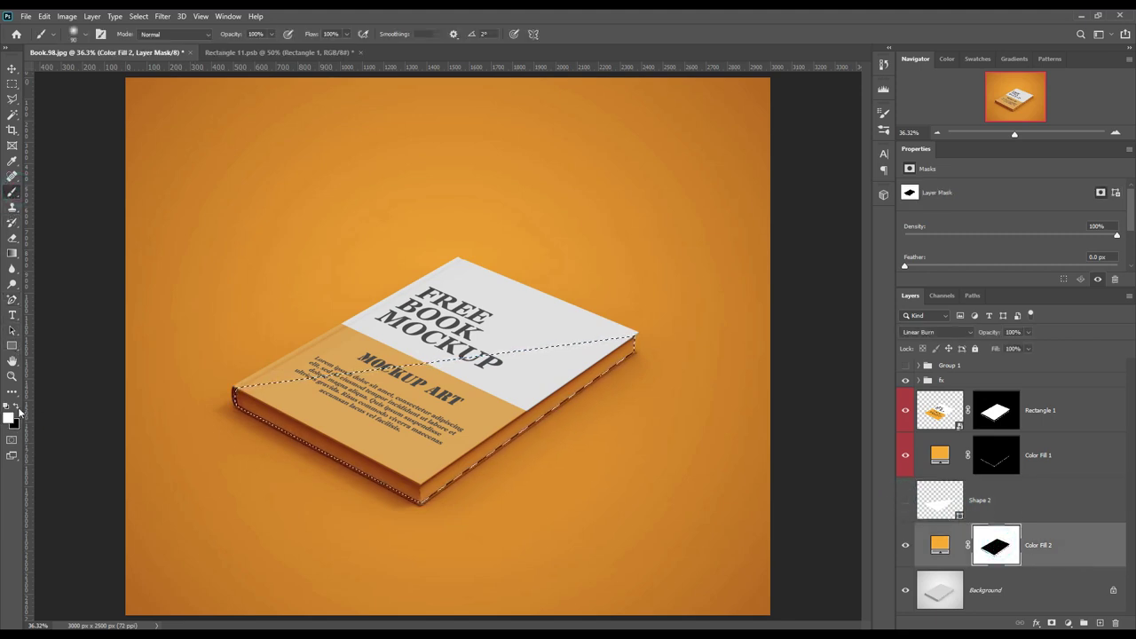
pyautogui.click(17, 407)
pyautogui.click(9, 415)
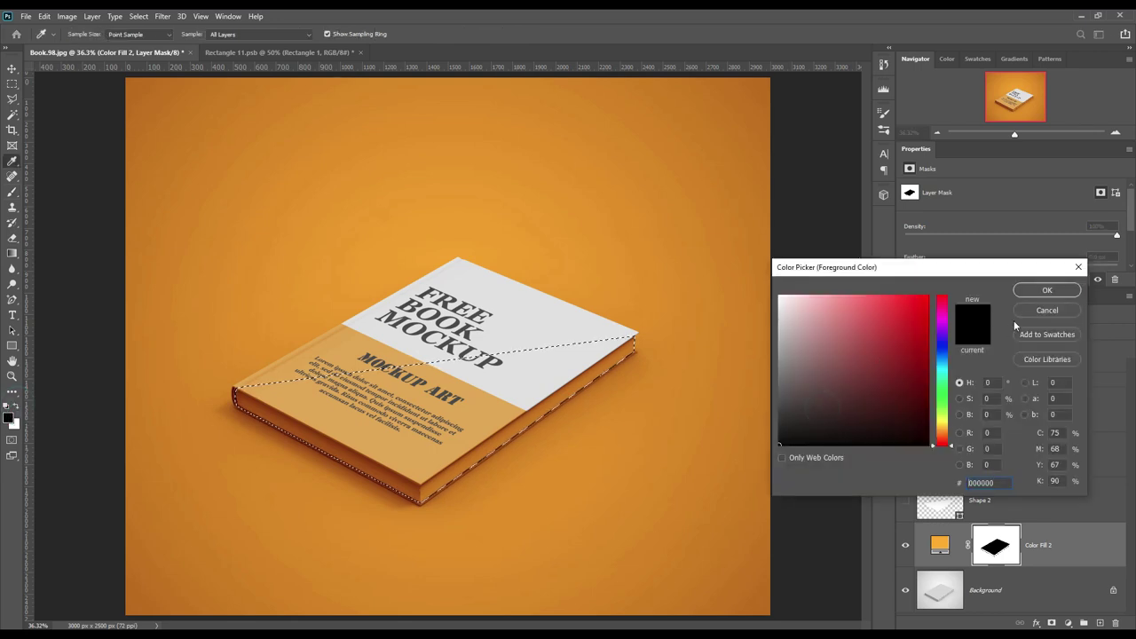
pyautogui.click(1047, 290)
# Paint the mask black along the page edges, then deselect and return to the Move tool.
pyautogui.moveTo(220, 389)
pyautogui.mouseDown()
pyautogui.moveTo(280, 444)
pyautogui.moveTo(413, 479)
pyautogui.mouseUp()
pyautogui.moveTo(377, 439); pyautogui.dragTo(427, 475)
pyautogui.press(']')
pyautogui.press(']')
pyautogui.press(']')
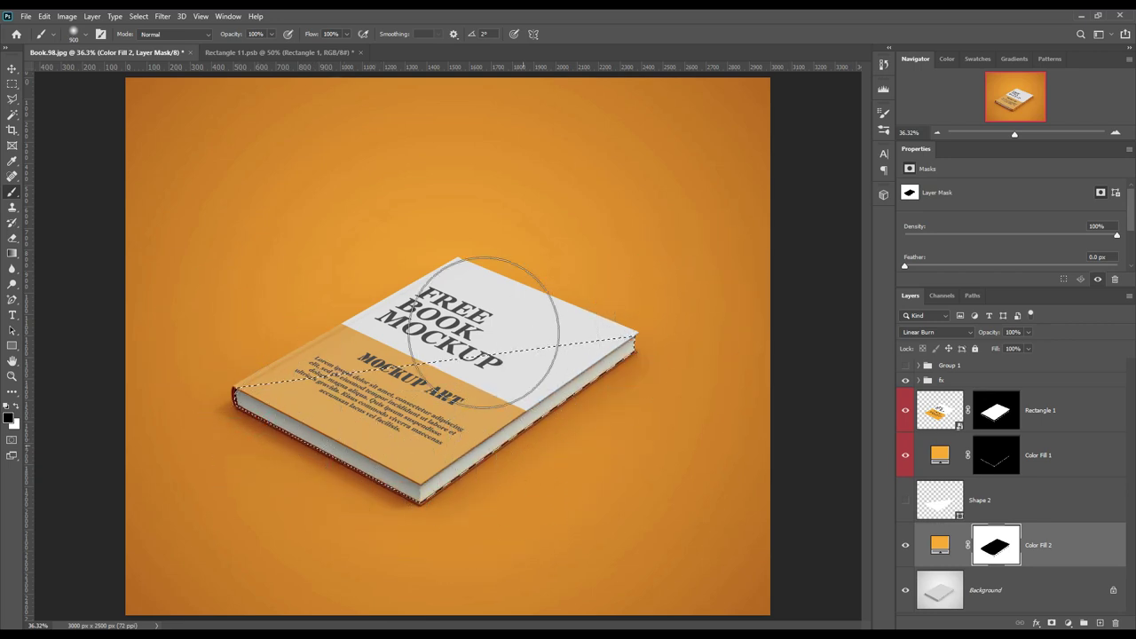
pyautogui.hotkey('ctrl', 'd')
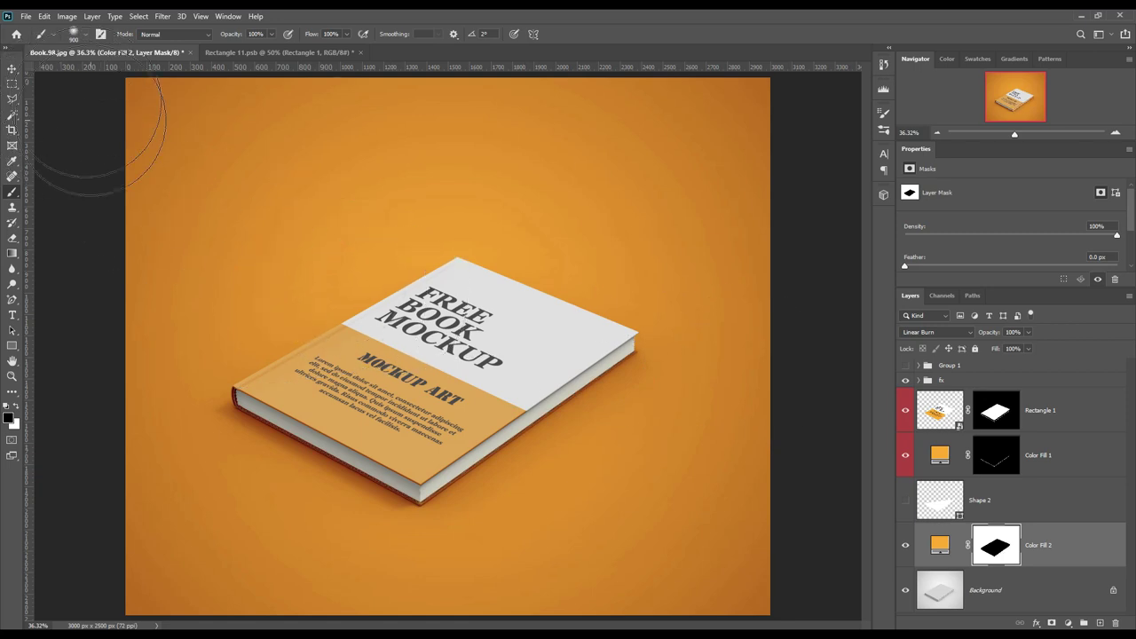
pyautogui.click(11, 68)
pyautogui.click(41, 96)
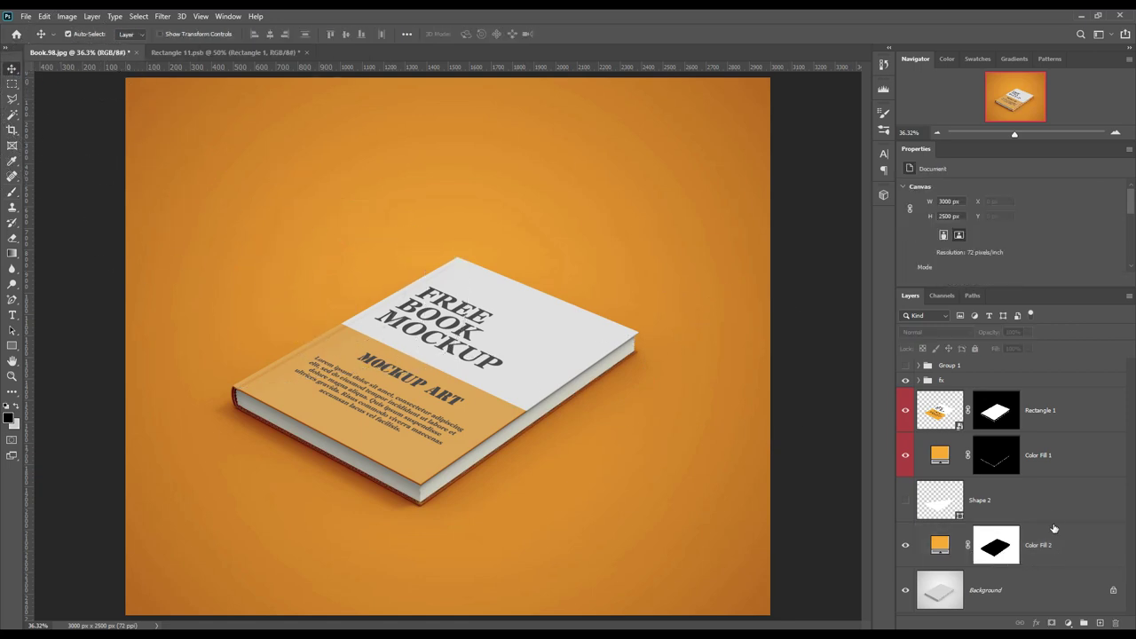
# Move Shape 2 into Group 1, then colour-label Color Fill 2 and rename it 'BG Color'.
pyautogui.moveTo(1048, 506); pyautogui.dragTo(1021, 367)
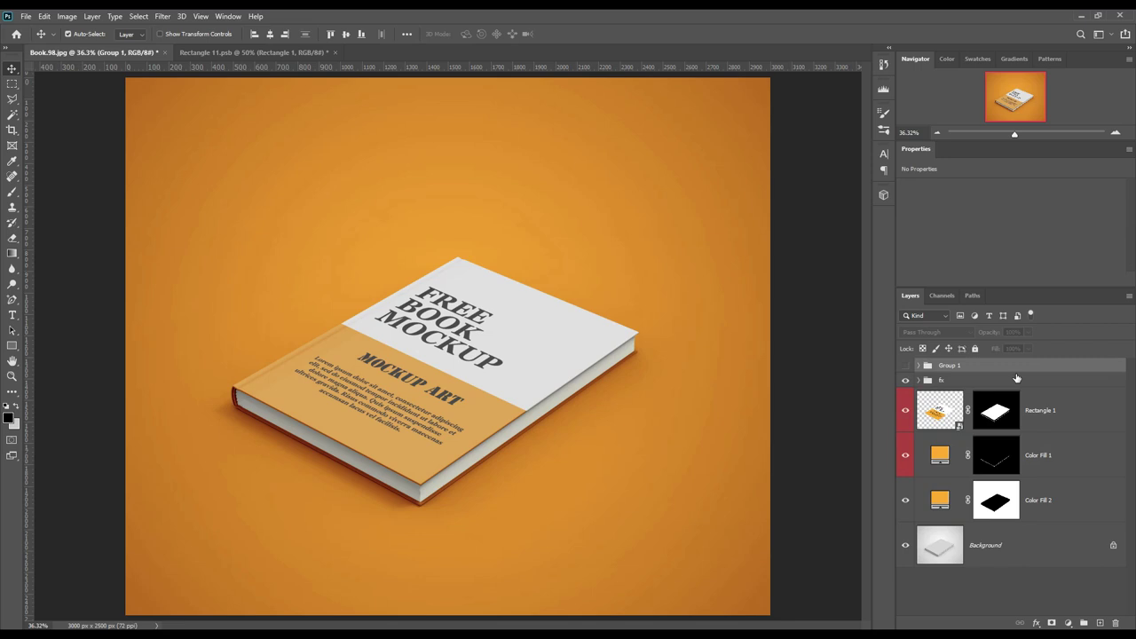
pyautogui.click(1030, 584)
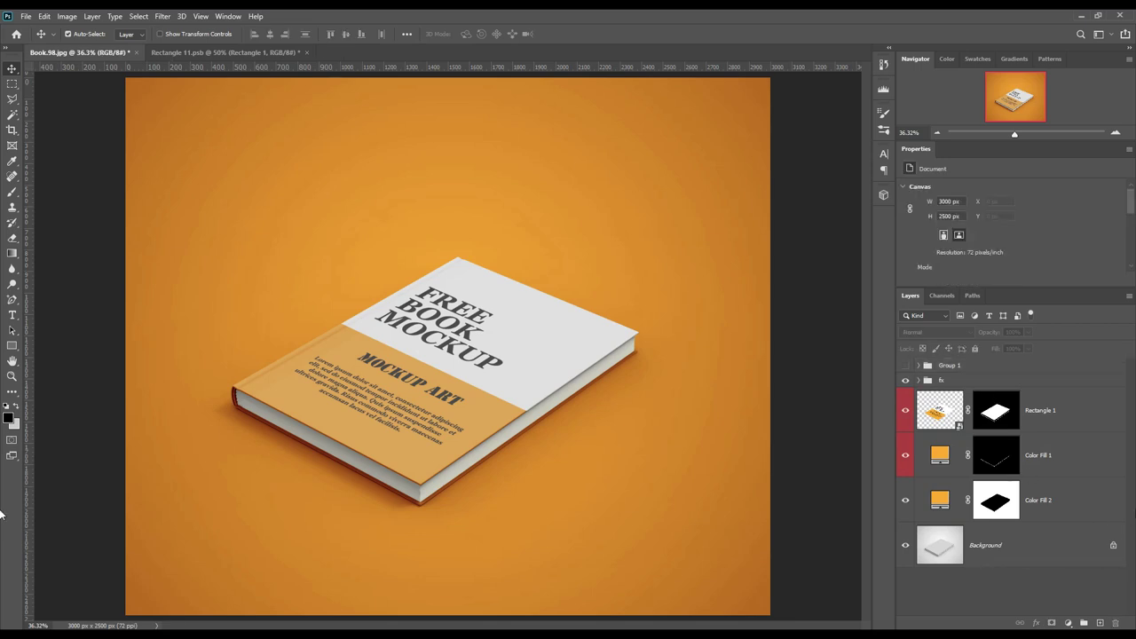
pyautogui.rightClick(1072, 506)
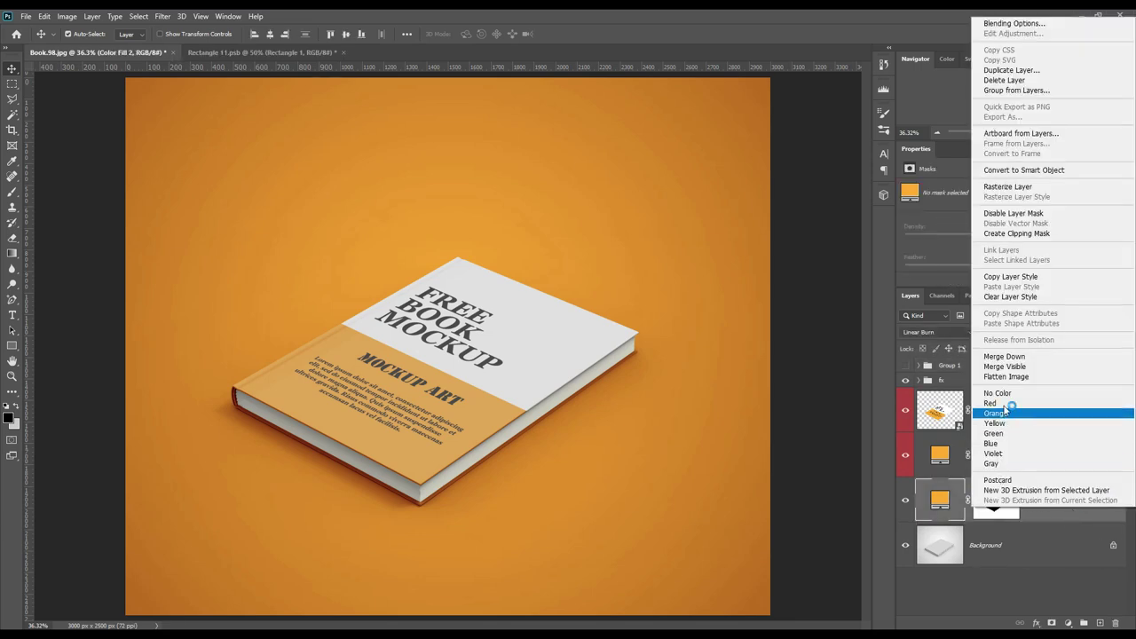
pyautogui.click(999, 408)
pyautogui.doubleClick(1040, 499)
pyautogui.write('BG Colo')
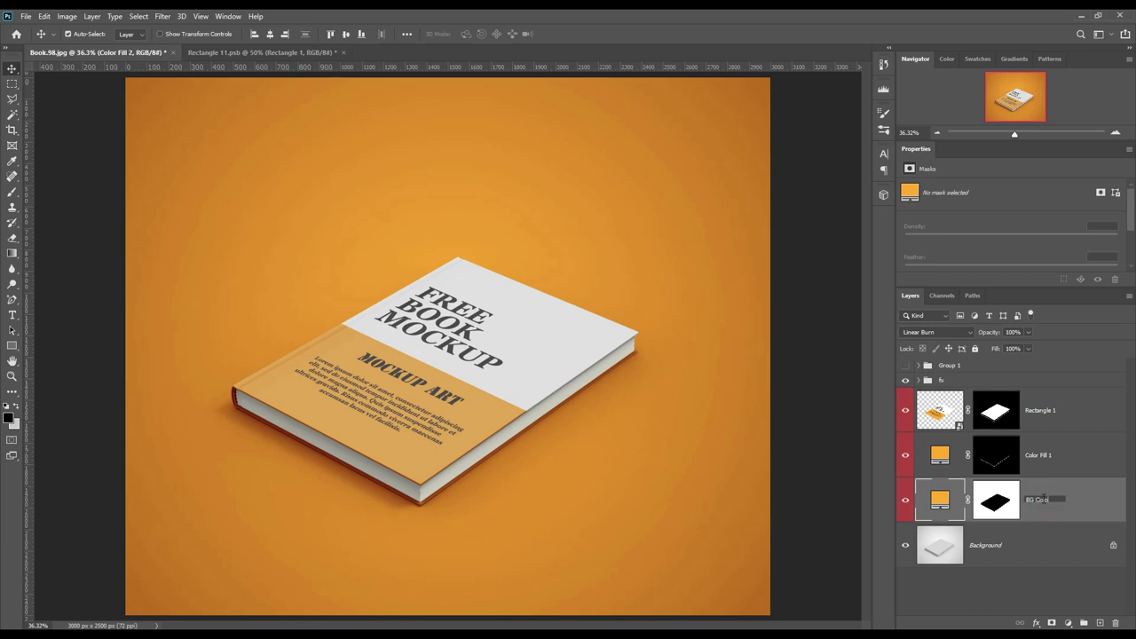
pyautogui.write('r')
pyautogui.press('Return')
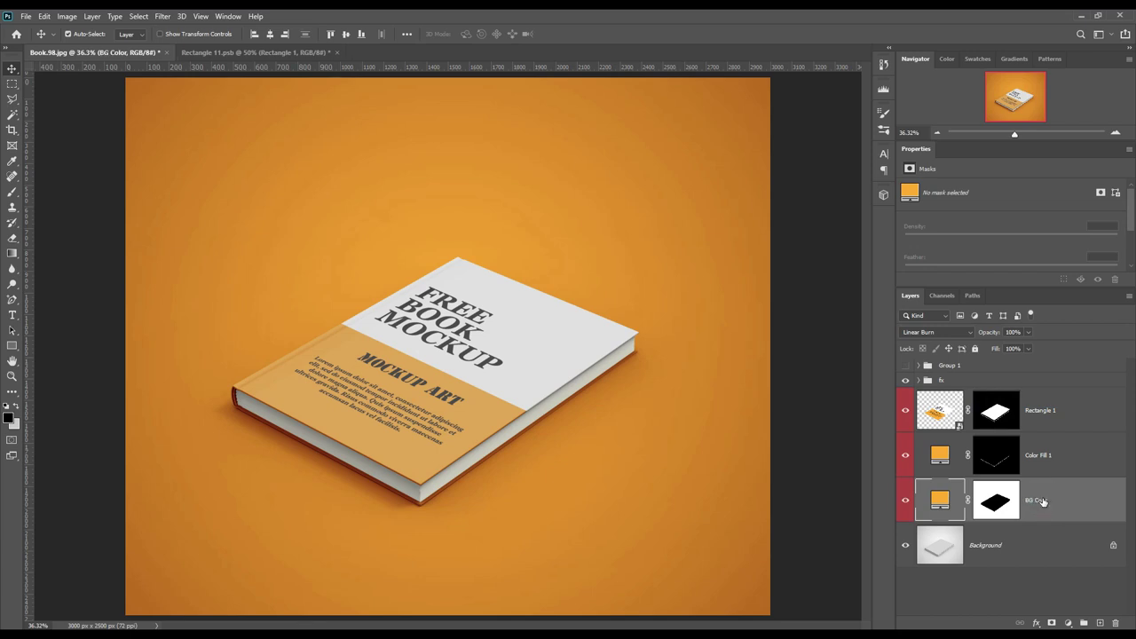
pyautogui.click(1022, 582)
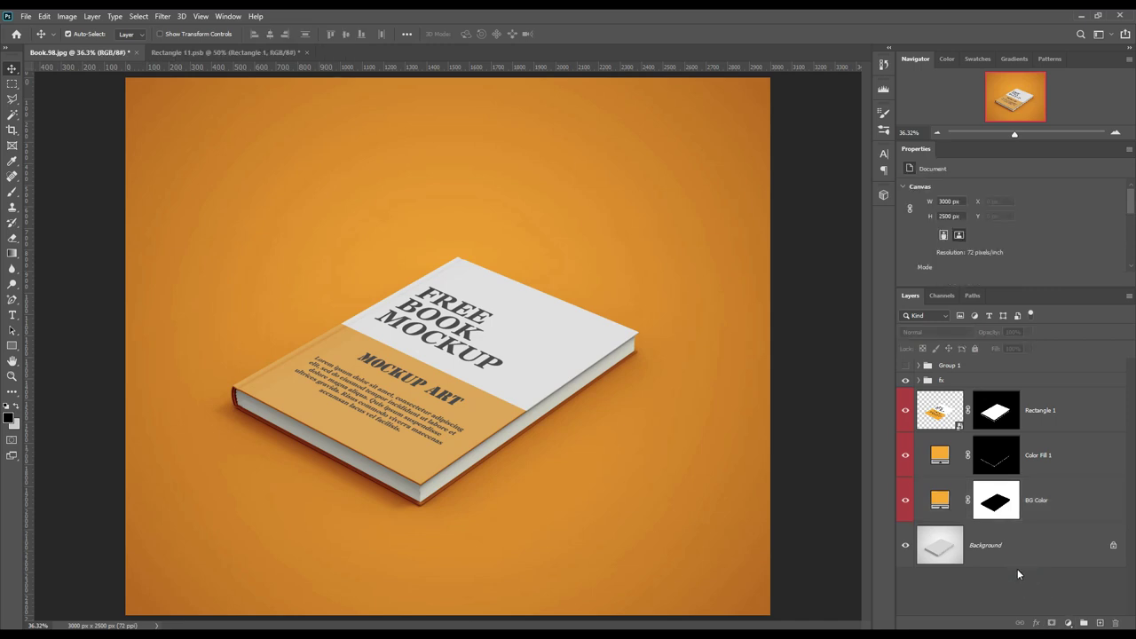
pyautogui.click(1069, 508)
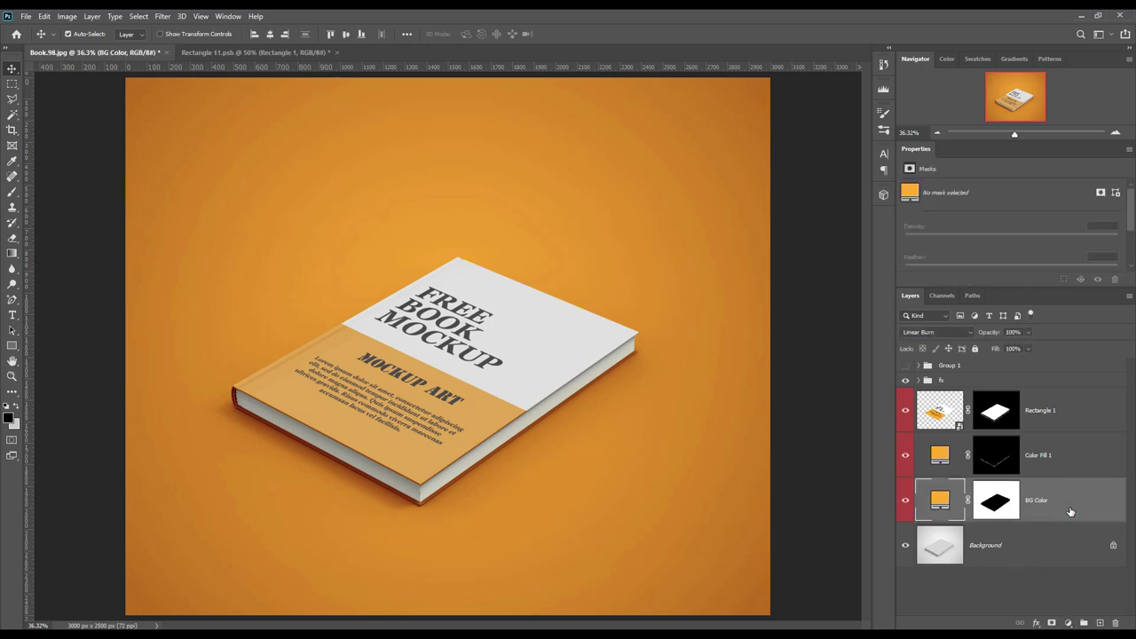
# Change the BG Color fill to a soft orange, ffc86b, sampled from the book cover.
pyautogui.doubleClick(944, 502)
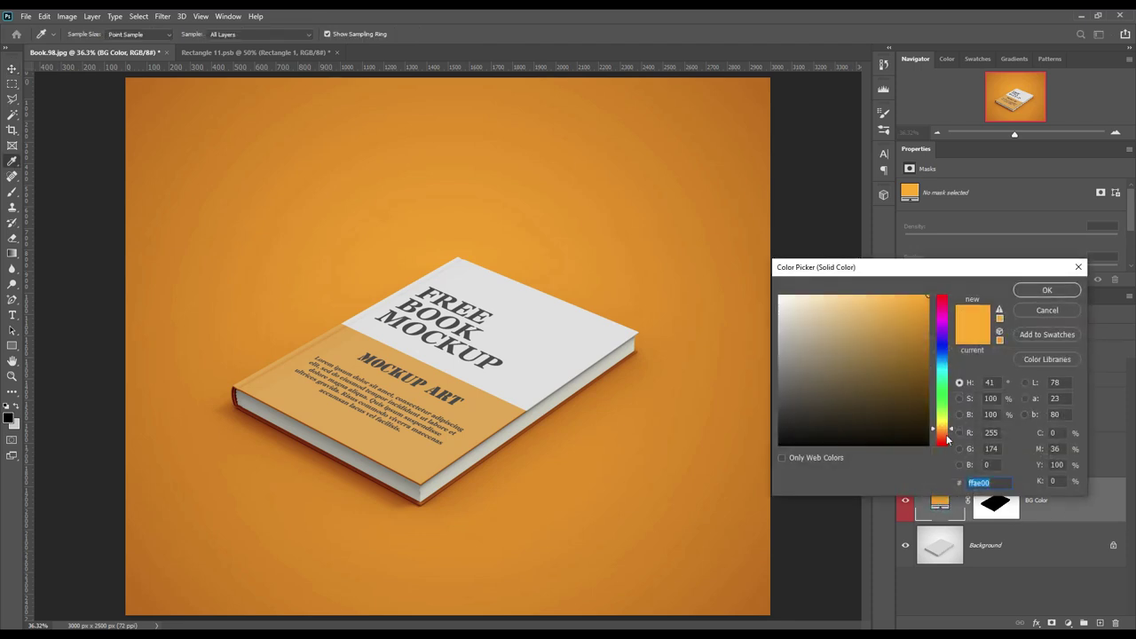
pyautogui.moveTo(944, 434); pyautogui.dragTo(944, 425)
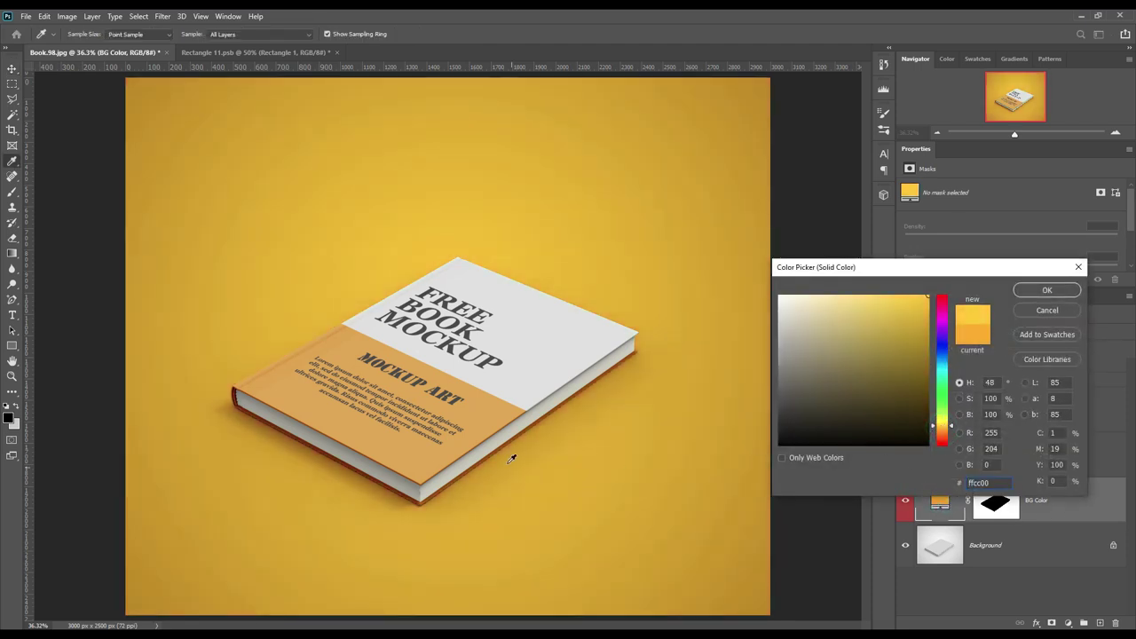
pyautogui.click(478, 409)
pyautogui.moveTo(880, 312); pyautogui.dragTo(860, 295)
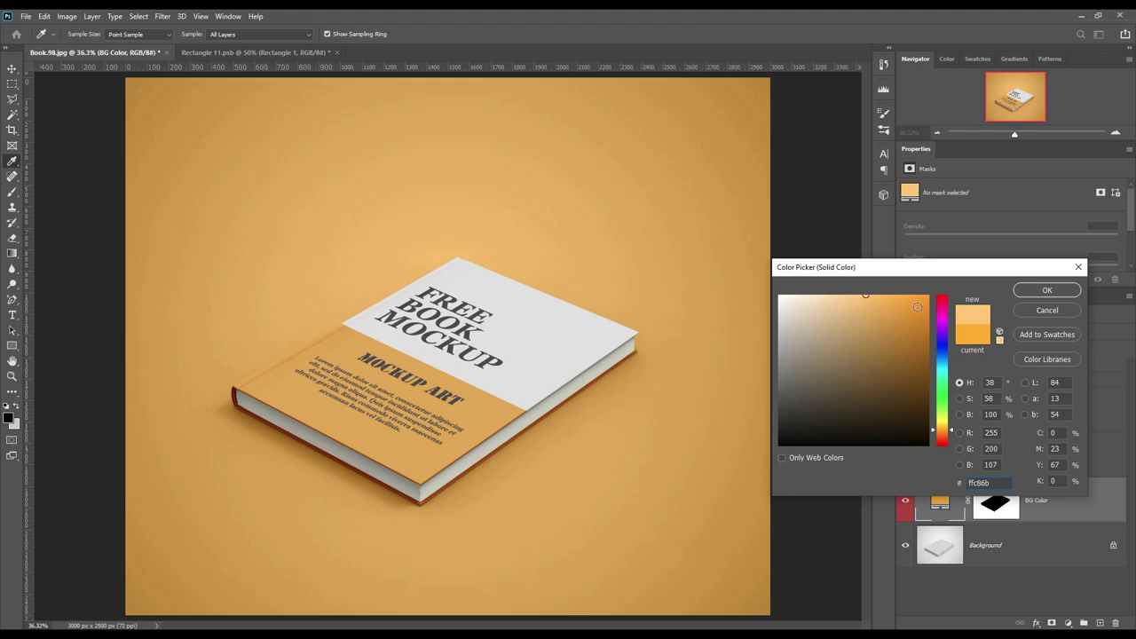
pyautogui.click(1047, 291)
# Copy the book from the Background onto a new Layer 1 placed above BG Color.
pyautogui.keyDown('ctrl'); pyautogui.click(996, 501); pyautogui.keyUp('ctrl')
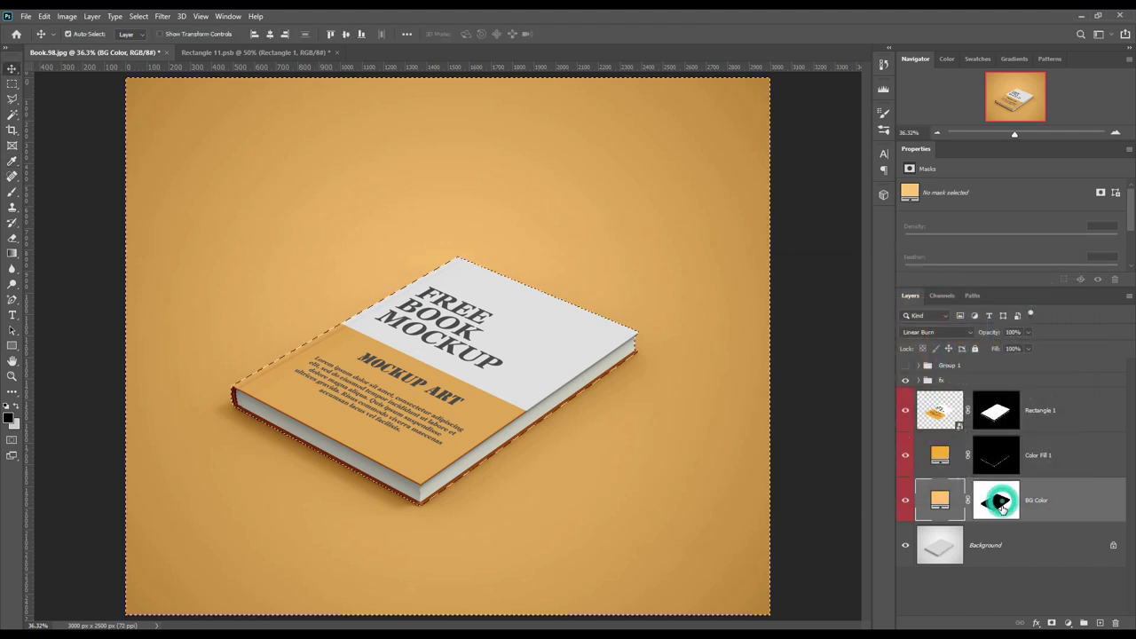
pyautogui.click(1011, 549)
pyautogui.hotkey('ctrl', 'j')
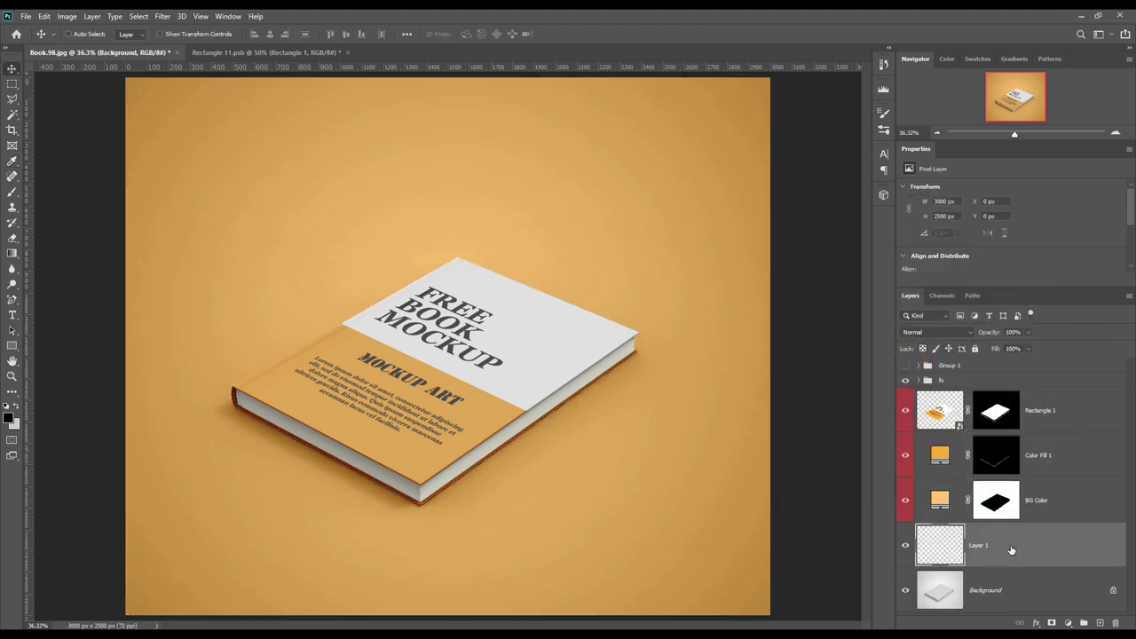
pyautogui.moveTo(1011, 545); pyautogui.dragTo(1017, 497)
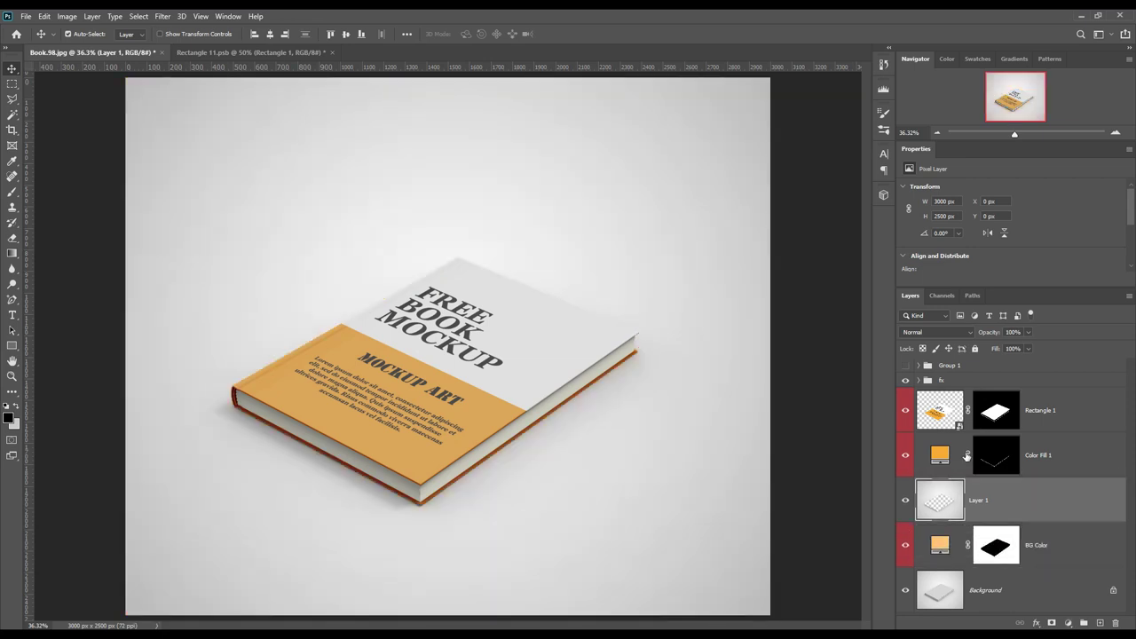
# Set Layer 1 to Color Burn at 61% fill and group it with BG Color.
pyautogui.click(942, 332)
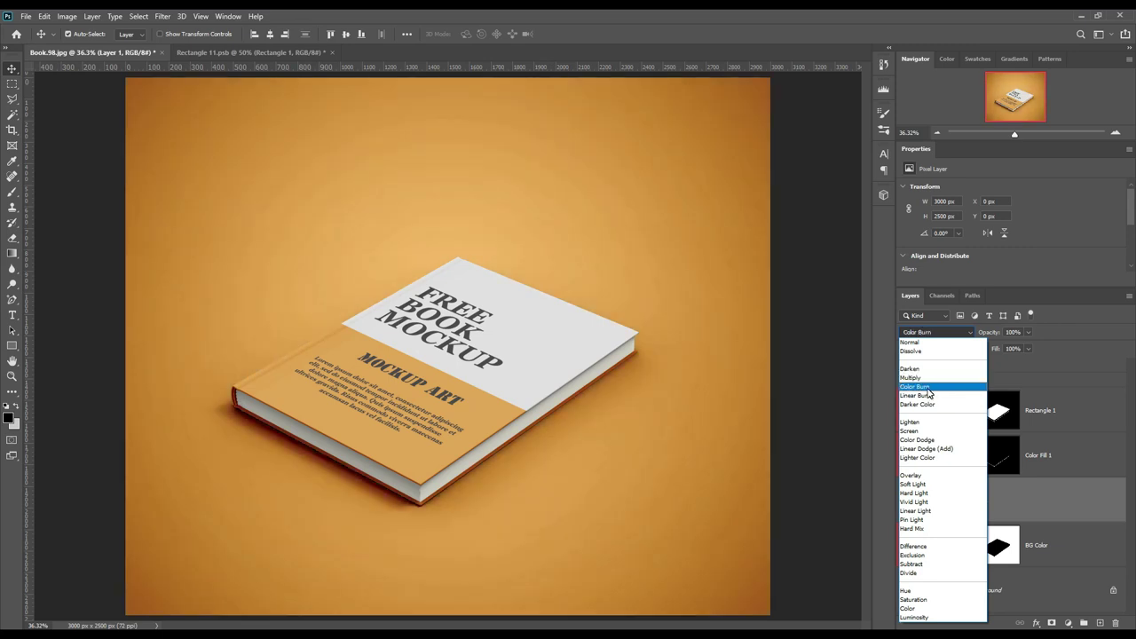
pyautogui.click(929, 389)
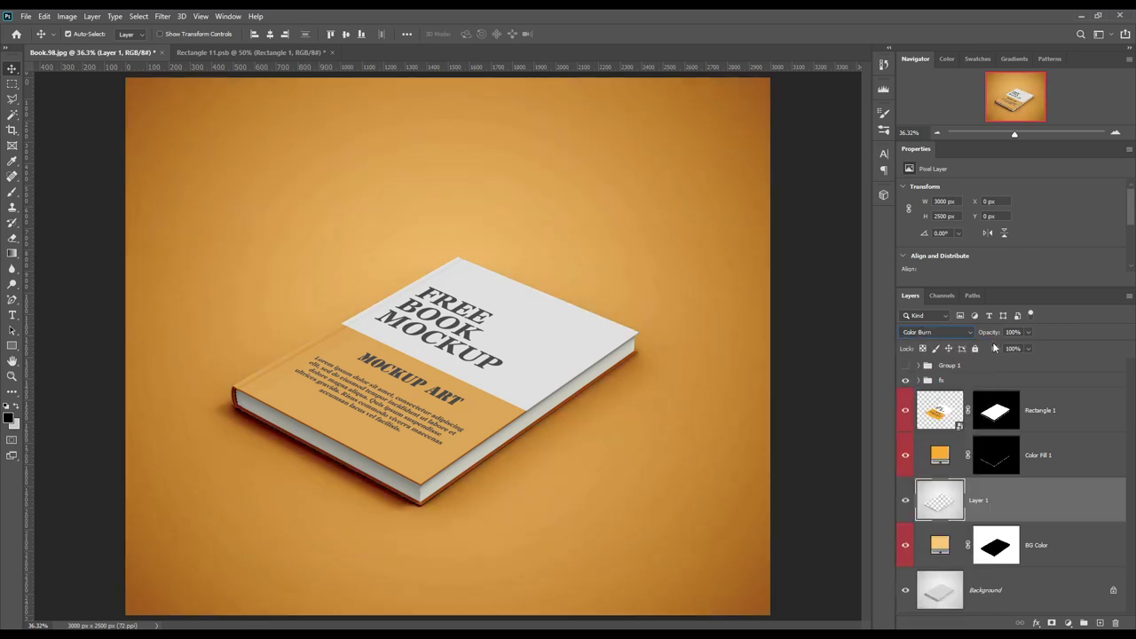
pyautogui.moveTo(997, 351); pyautogui.dragTo(990, 352)
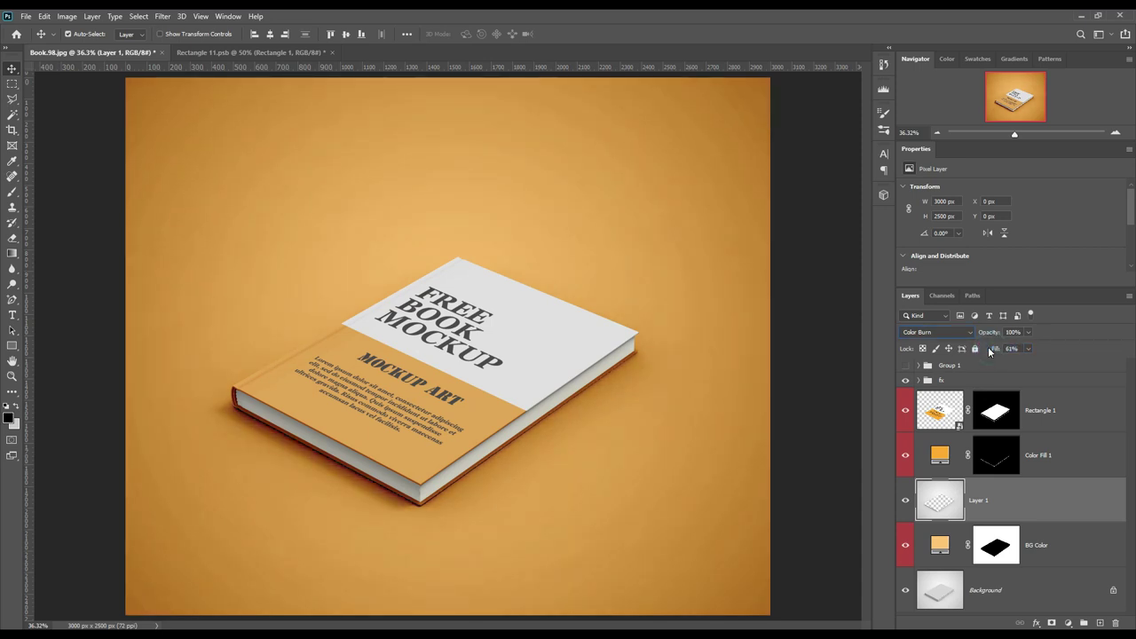
pyautogui.click(788, 315)
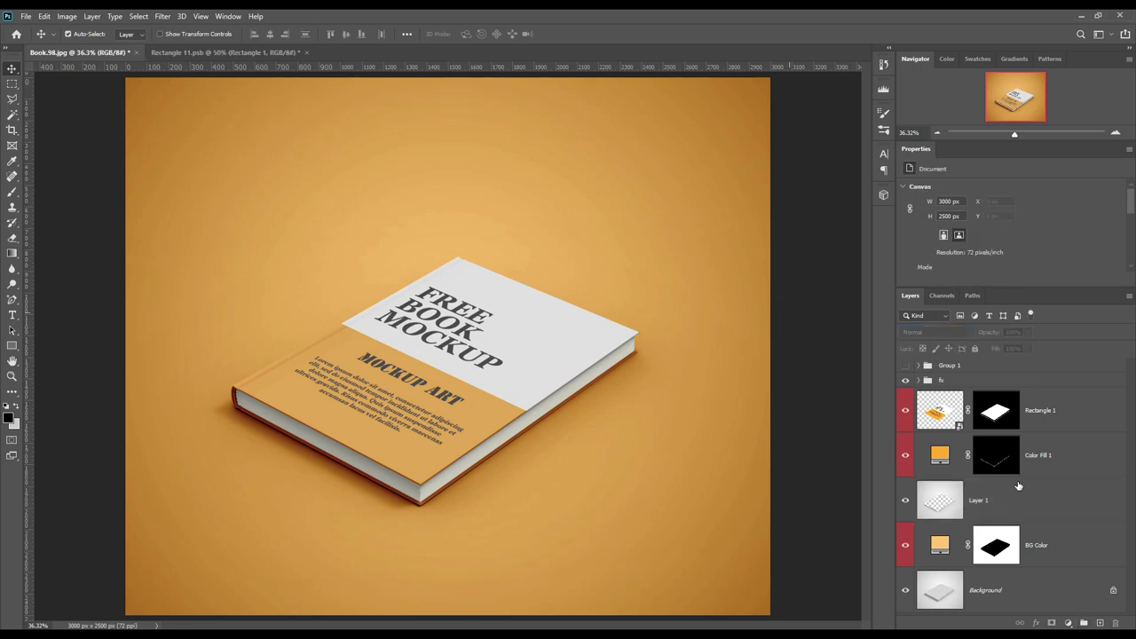
pyautogui.moveTo(1033, 511); pyautogui.dragTo(1083, 621)
# Name the new group 'BG'.
pyautogui.doubleClick(950, 485)
pyautogui.write('BG')
pyautogui.press('Return')
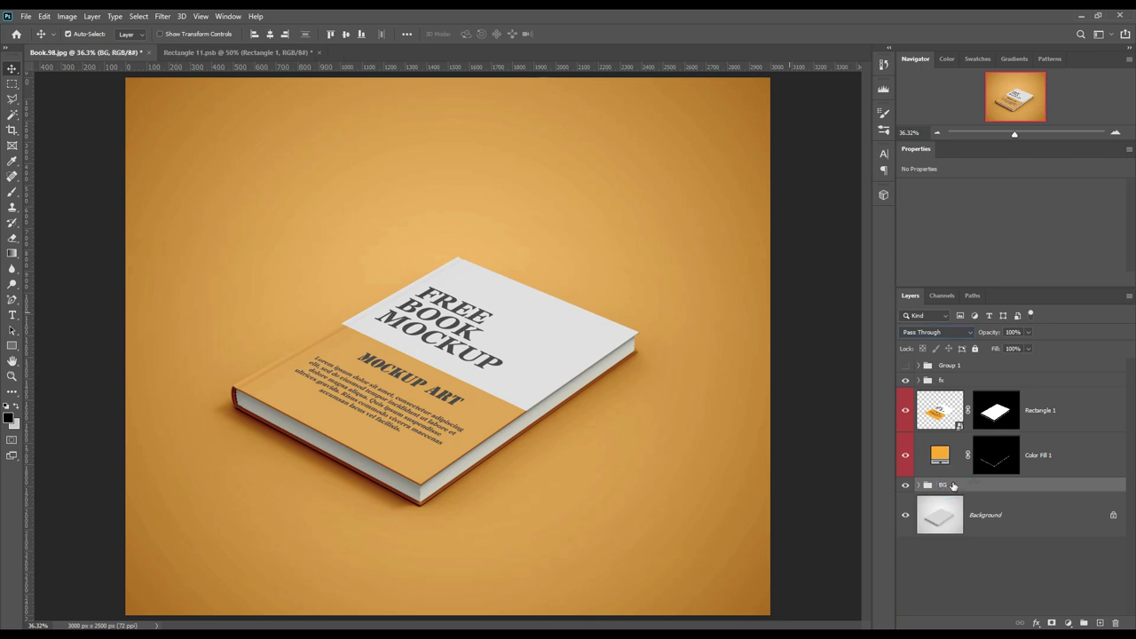
pyautogui.click(1010, 545)
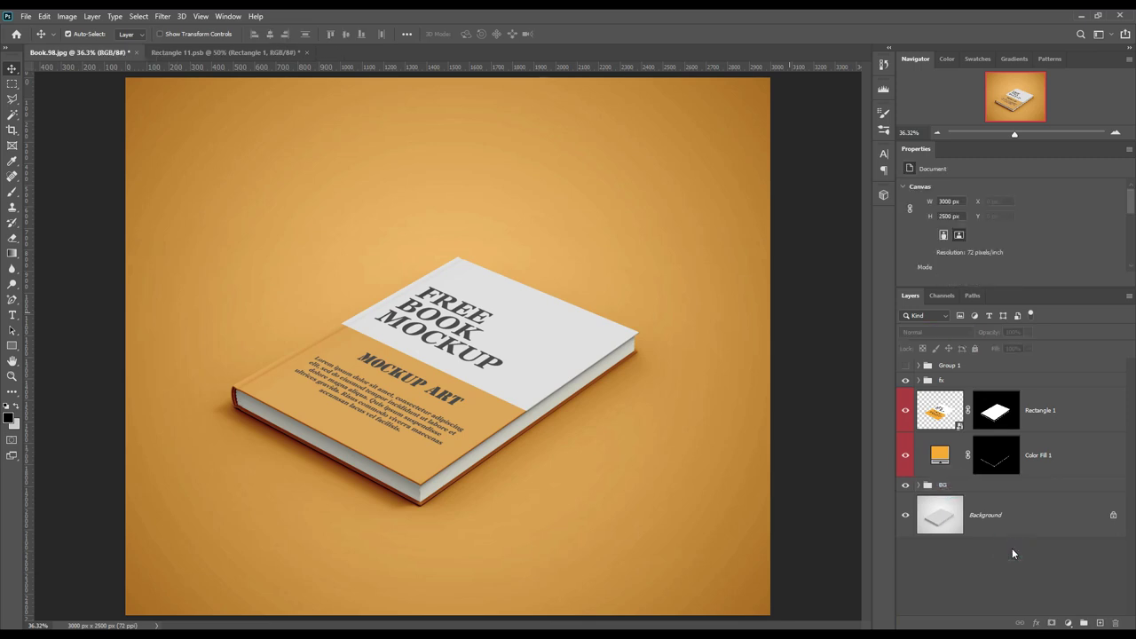
# Toggle the BG group, Color Fill 1 and Rectangle 1 off and on to compare, leaving all visible.
pyautogui.click(905, 485)
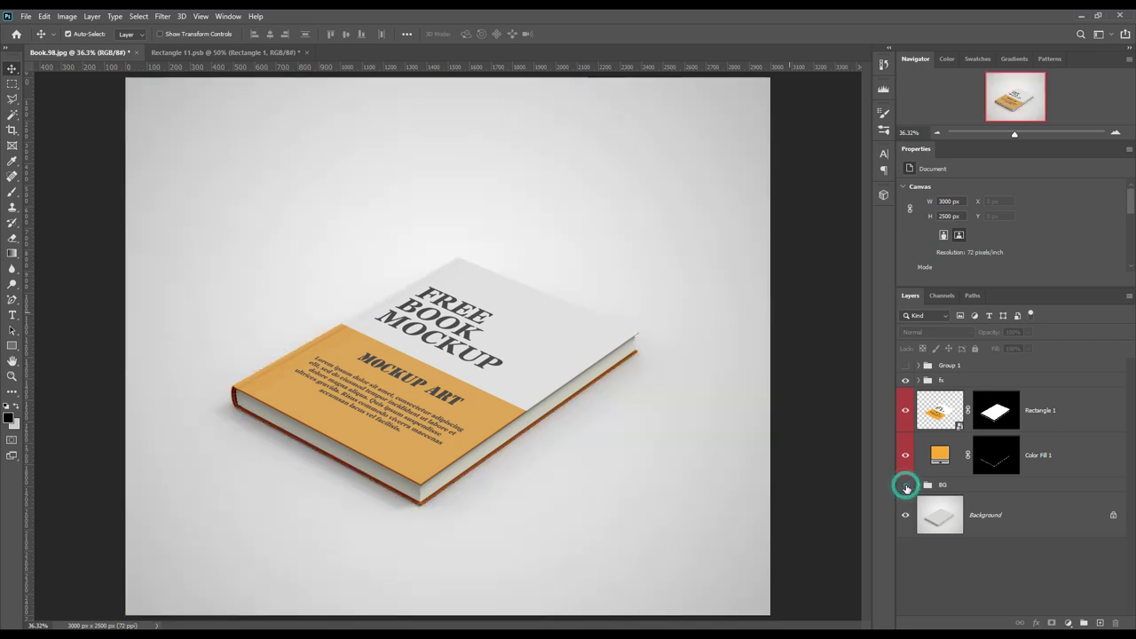
pyautogui.click(905, 485)
pyautogui.click(906, 456)
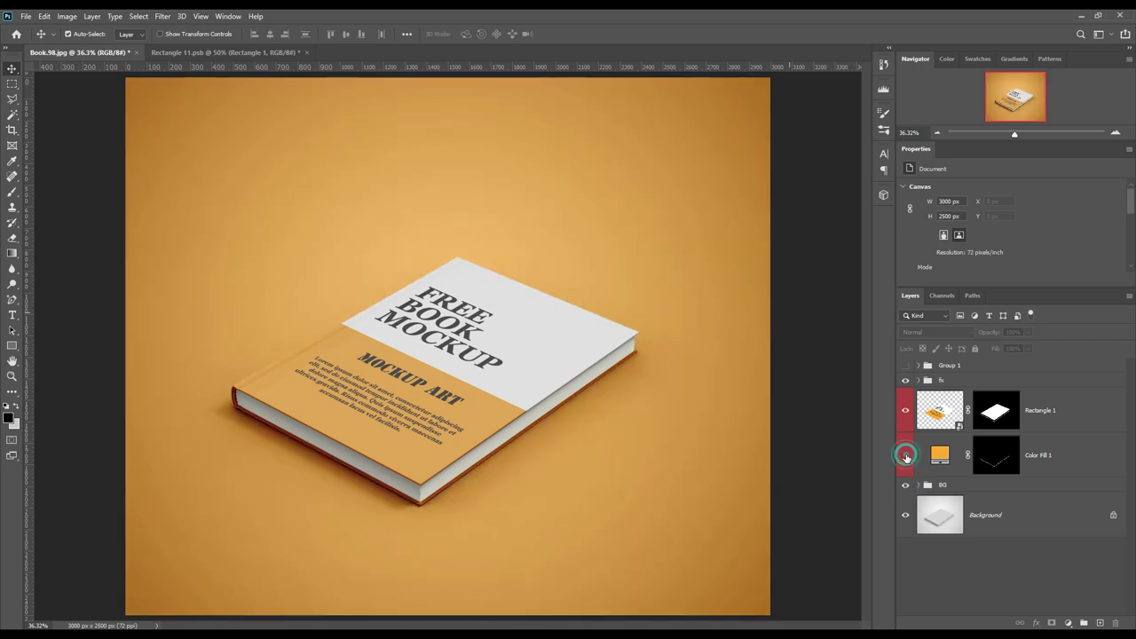
pyautogui.click(906, 455)
pyautogui.click(906, 411)
pyautogui.click(907, 411)
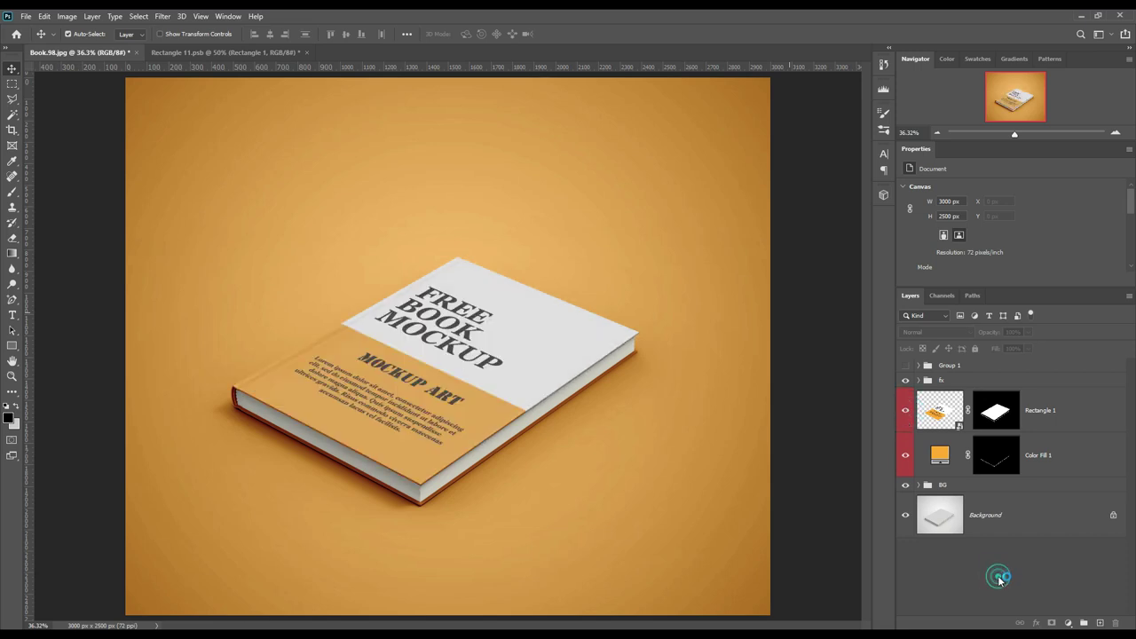